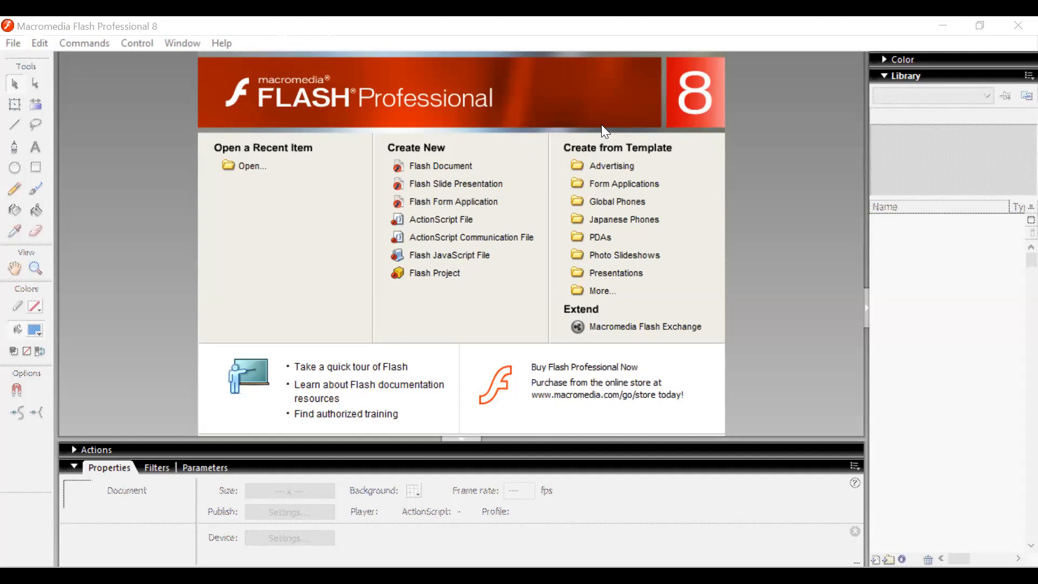
- Create a new blank Flash document
left_click(457, 168)
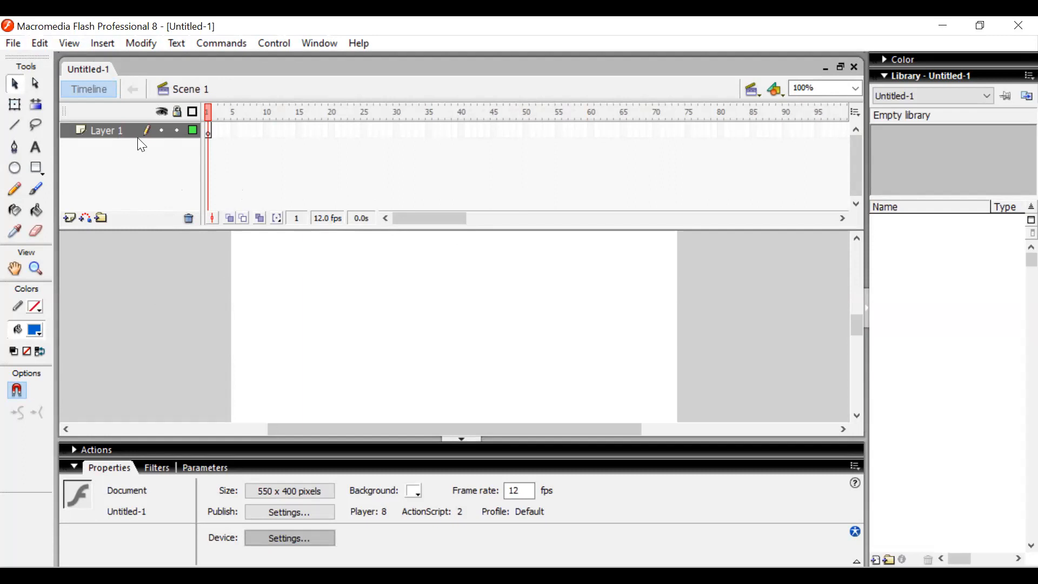
left_click(262, 153)
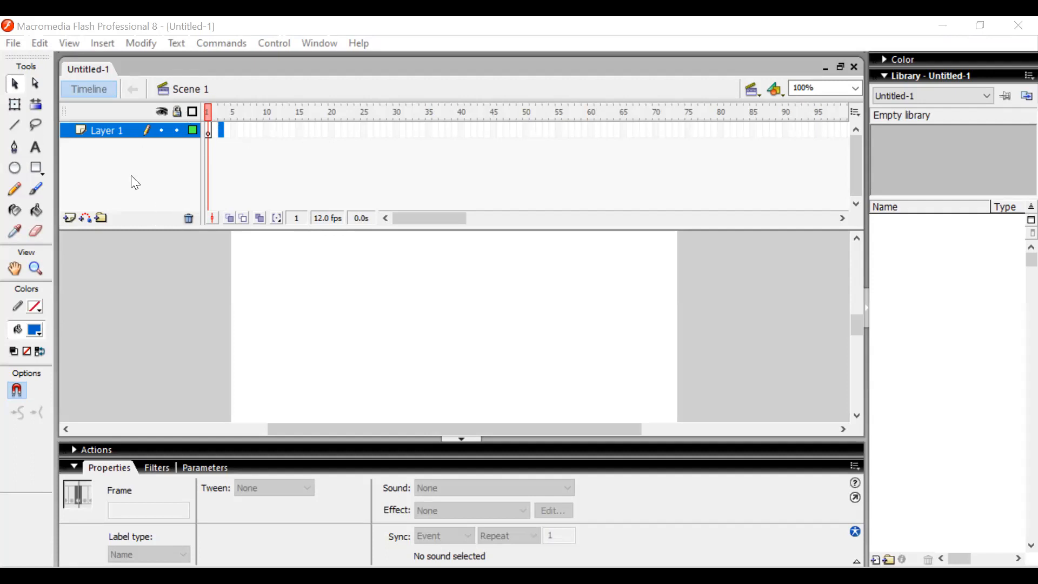
- Examine the frame actions, including the ActionScript version choices and the Timeline Control entries under Global Functions
left_click(95, 449)
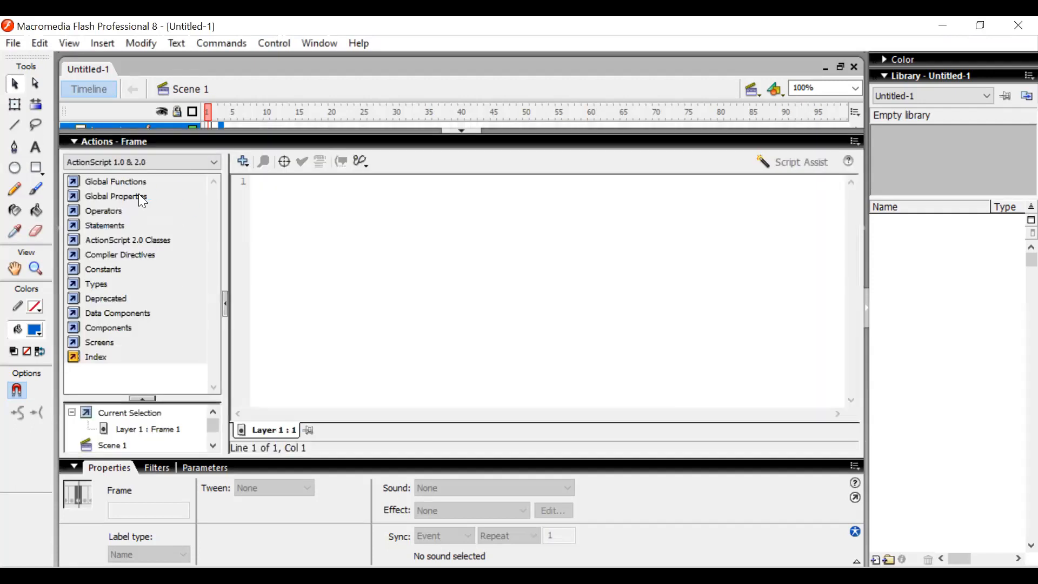
left_click(130, 165)
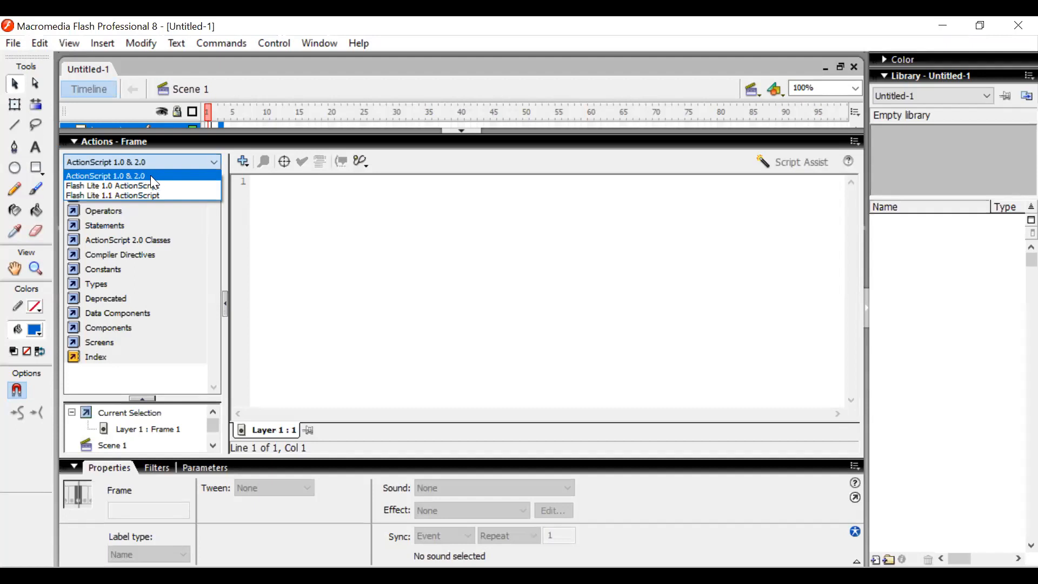
left_click(313, 253)
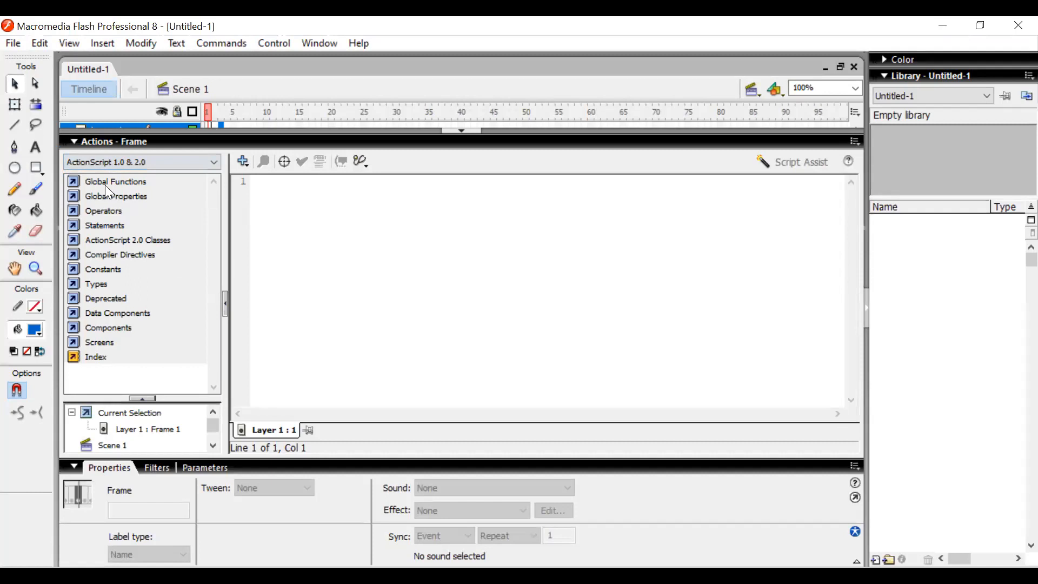
left_click(74, 184)
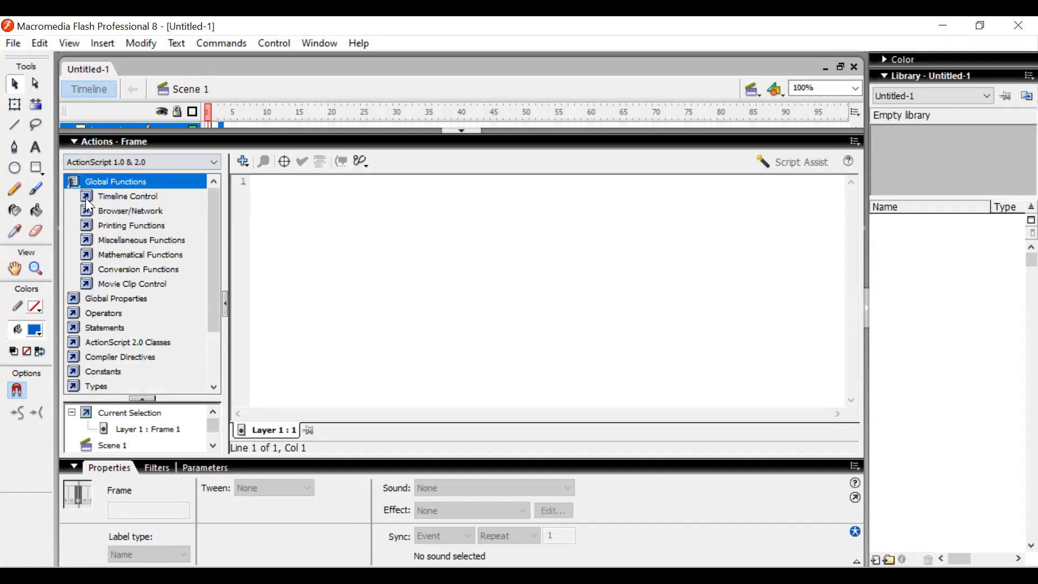
left_click(86, 199)
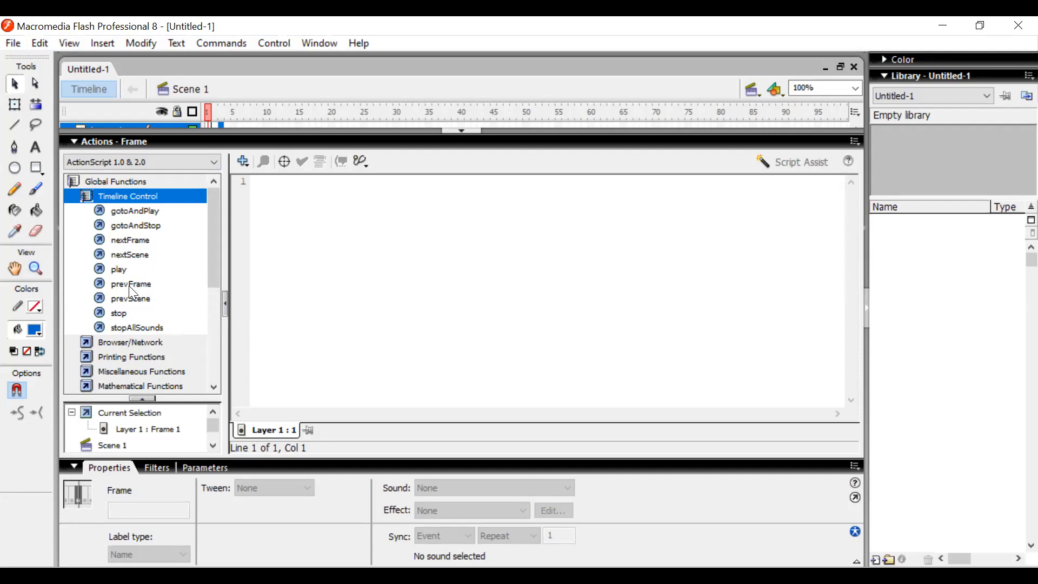
left_click(87, 193)
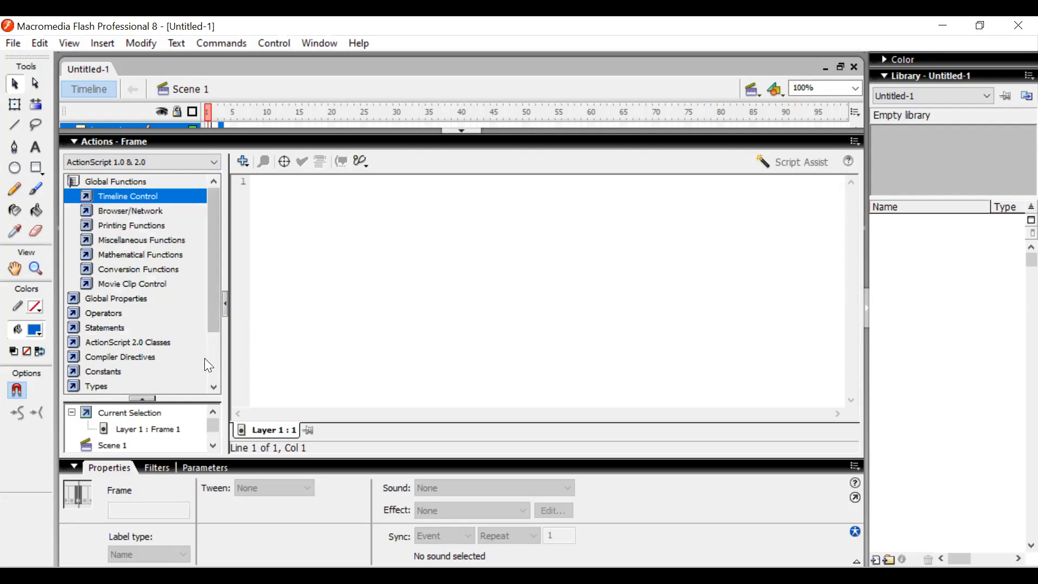
left_click(217, 372)
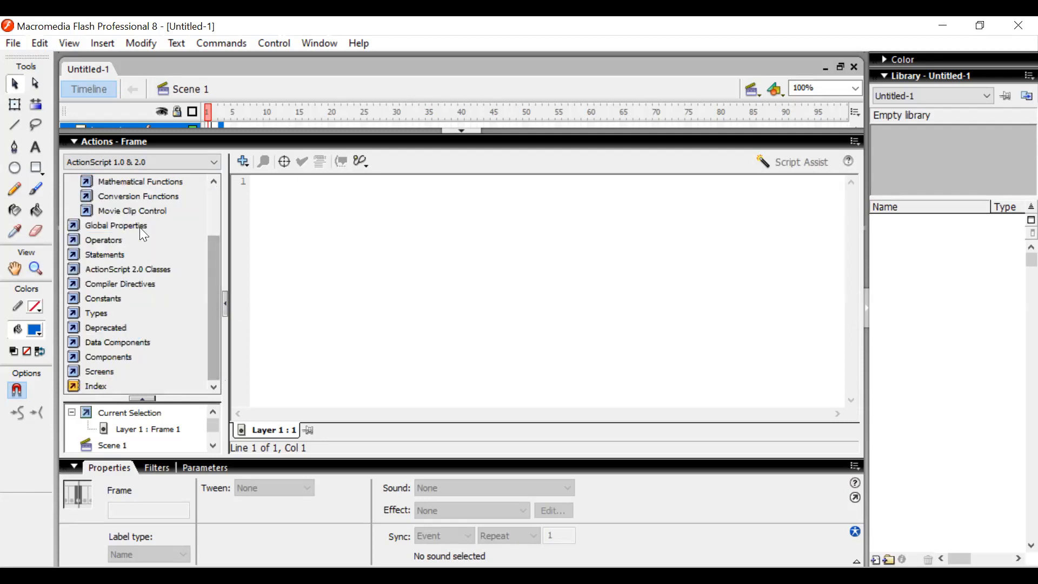
left_click(76, 146)
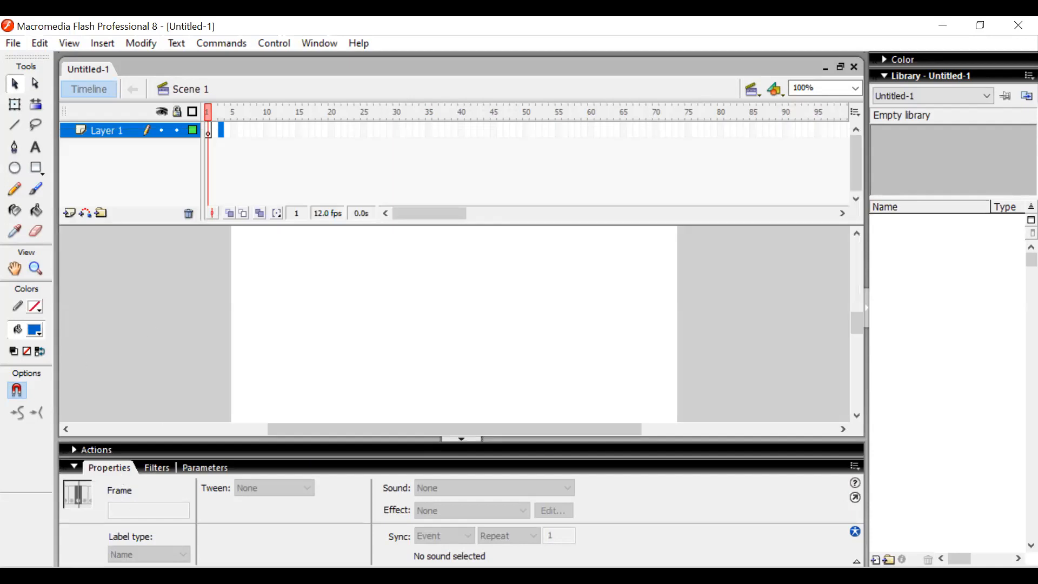
- Collapse the properties area and set the document dimensions to 700 px wide by 600 px high
left_click(79, 467)
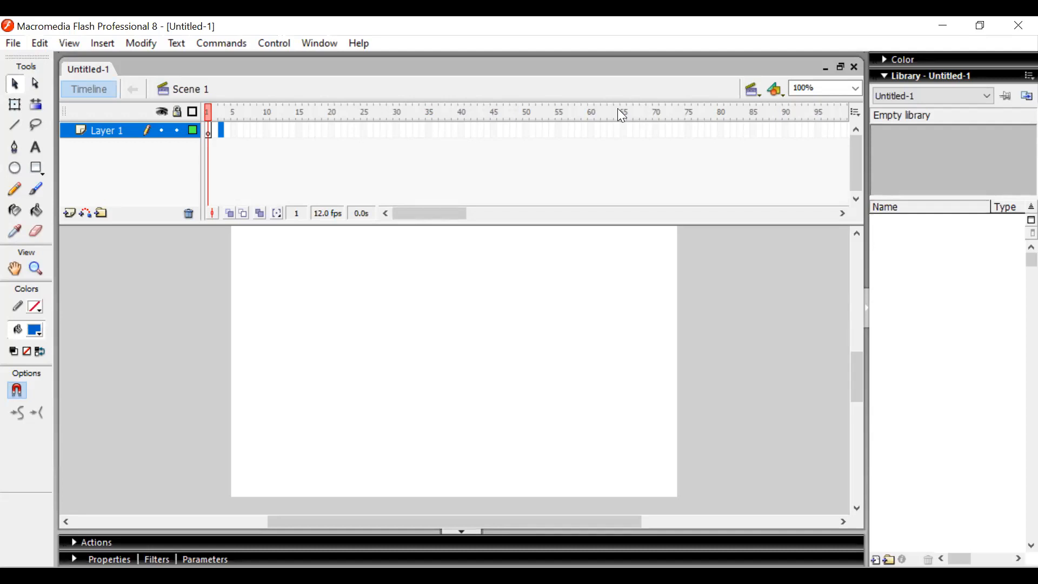
double_click(334, 213)
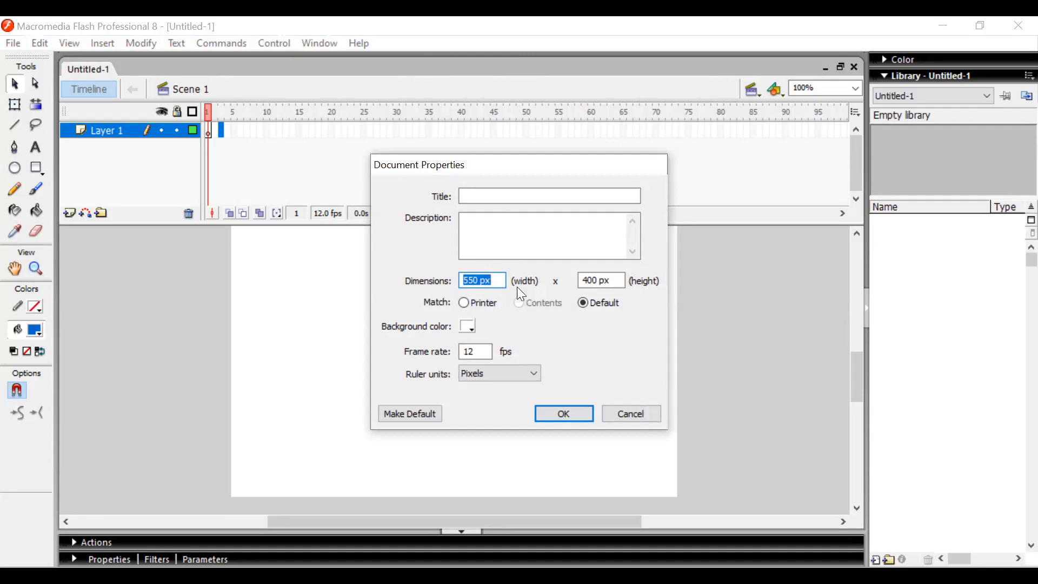
left_click(479, 281)
key("BackSpace")
key("BackSpace")
key("BackSpace")
type("700")
left_click(594, 277)
key("BackSpace")
key("BackSpace")
key("BackSpace")
type("600")
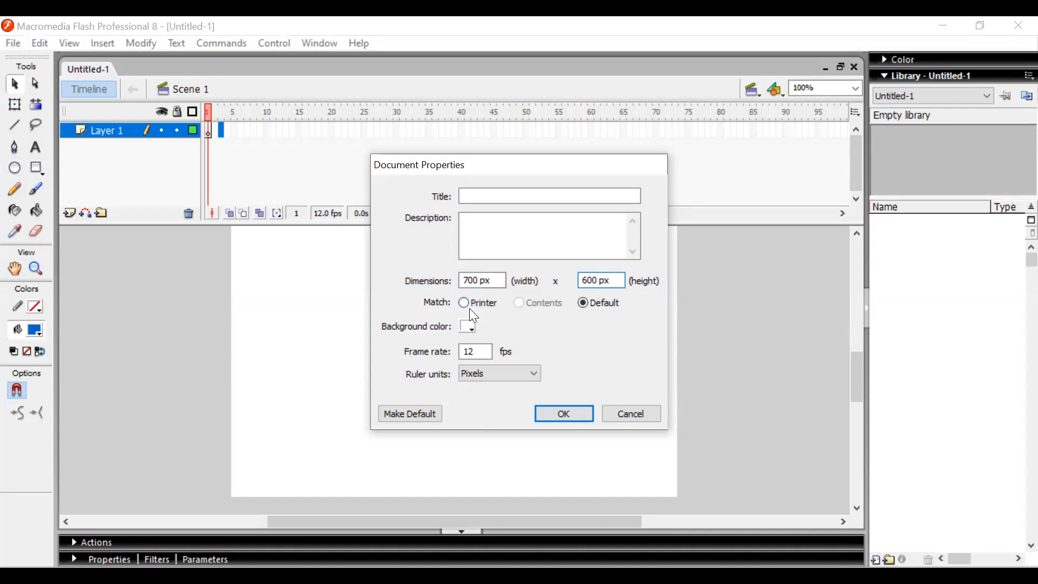
- Set the document's background color to dark gray and apply the document properties
left_click(468, 326)
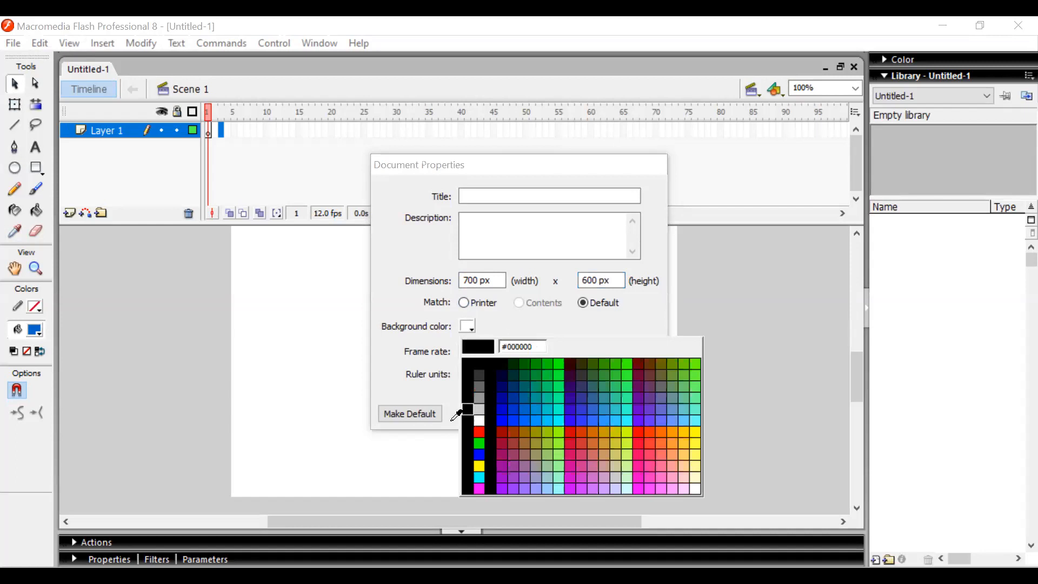
left_click(480, 377)
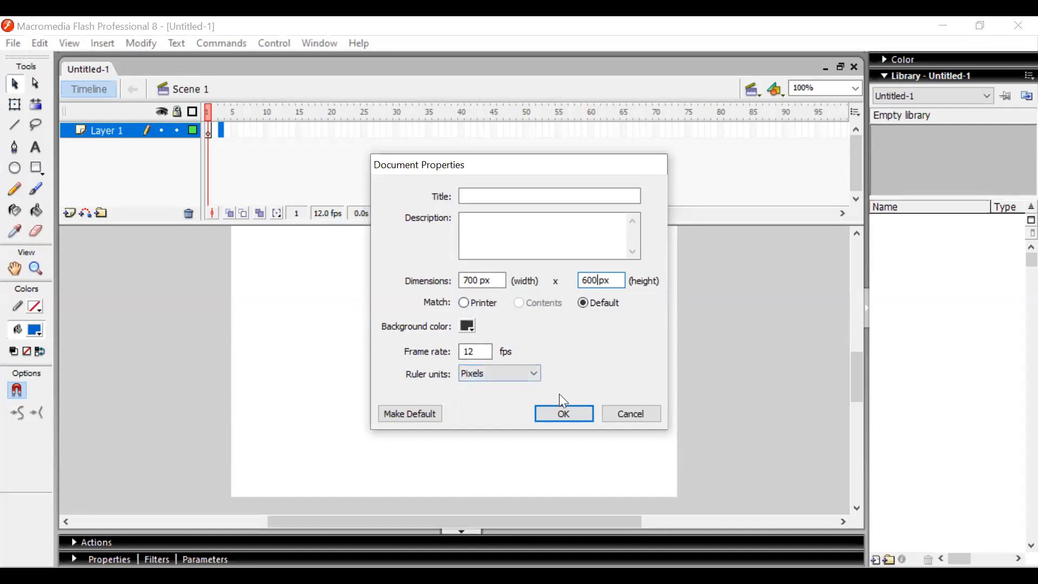
left_click(564, 415)
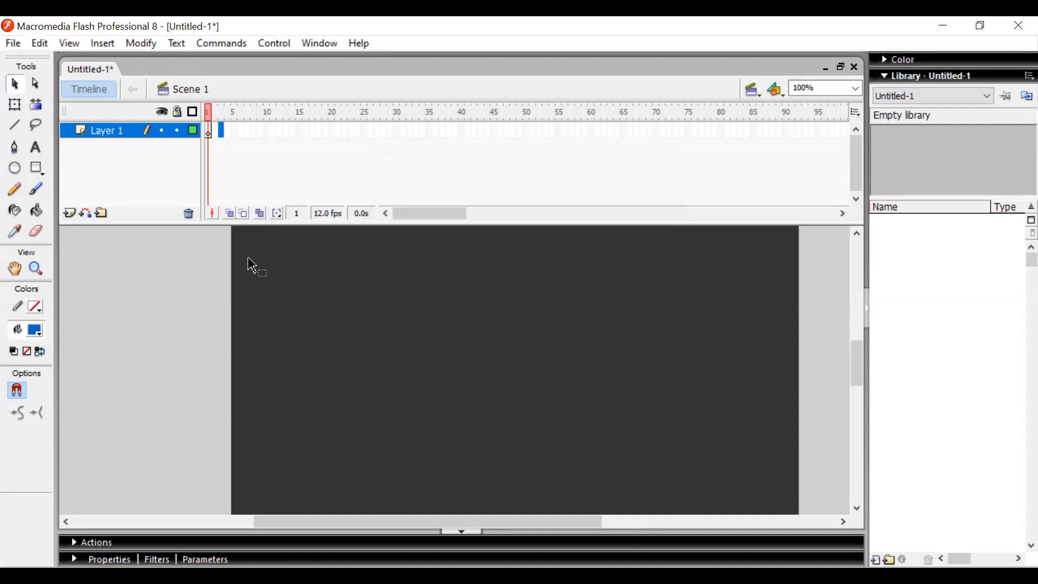
- Reduce the timeline's height to enlarge the stage area and select frame 1 of Layer 1
left_click_drag(289, 224, 282, 161)
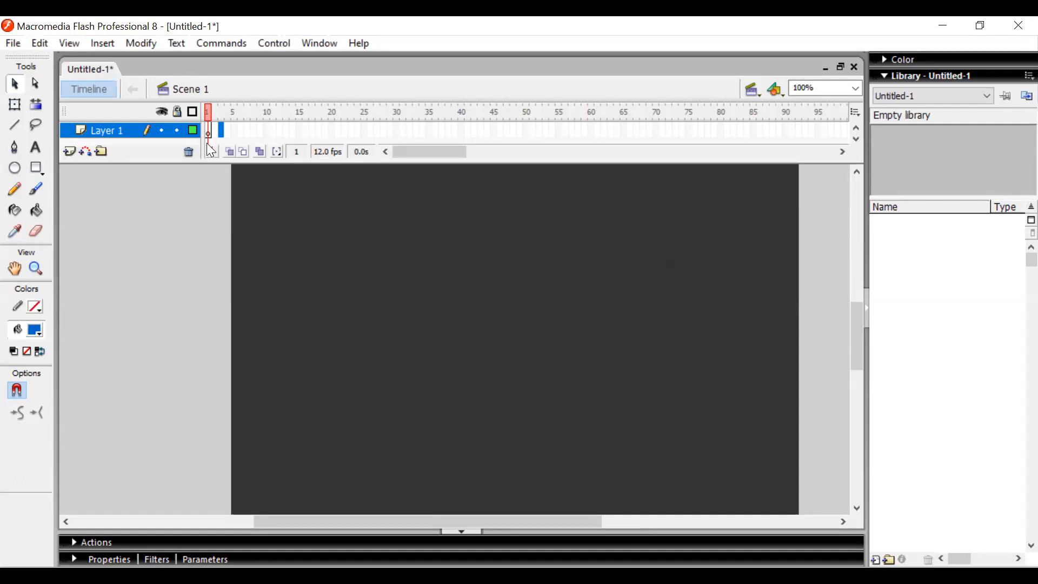
left_click_drag(214, 160, 211, 194)
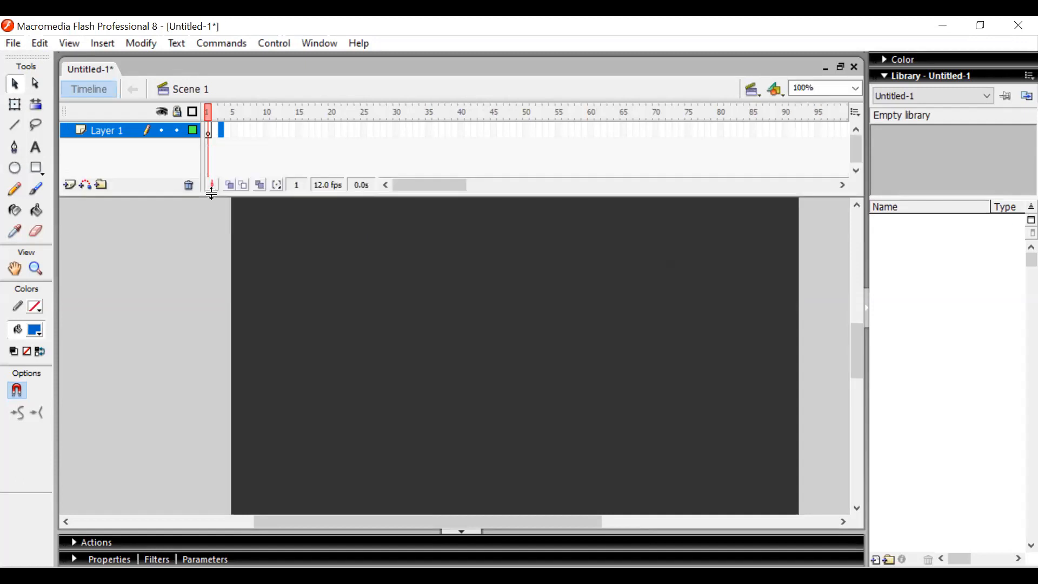
left_click(212, 134)
left_click_drag(211, 132, 222, 137)
left_click(209, 132)
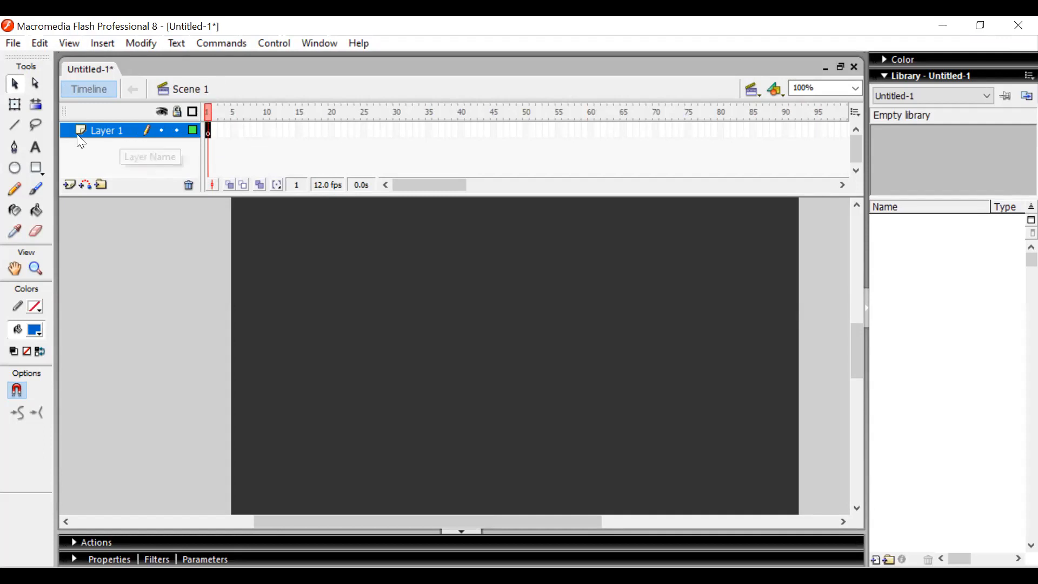
- Add a static text reading GAMEHOUSE on the stage in frame 1
left_click(37, 145)
left_click(407, 275)
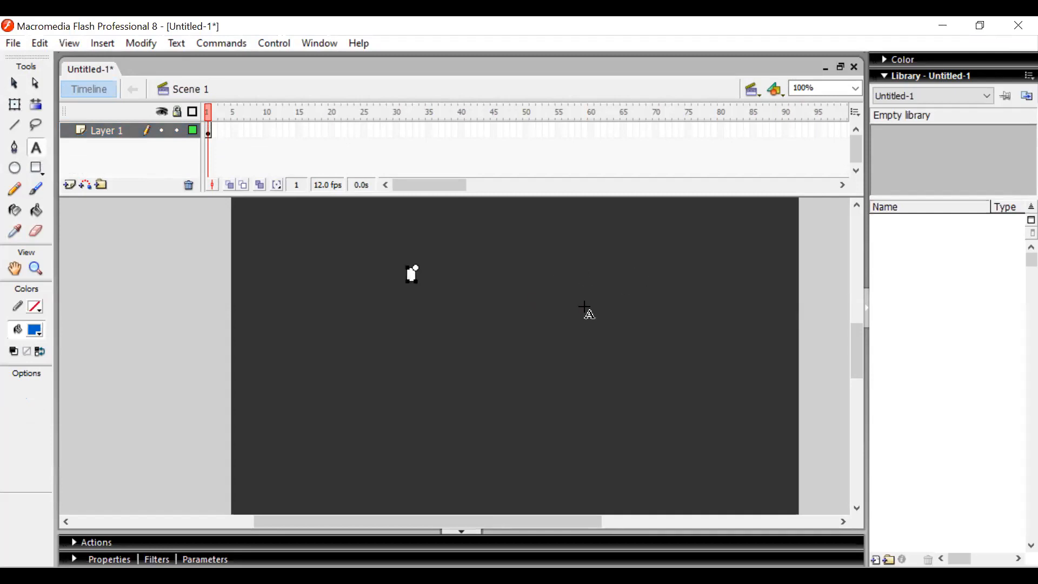
type("GAMEHOUSE")
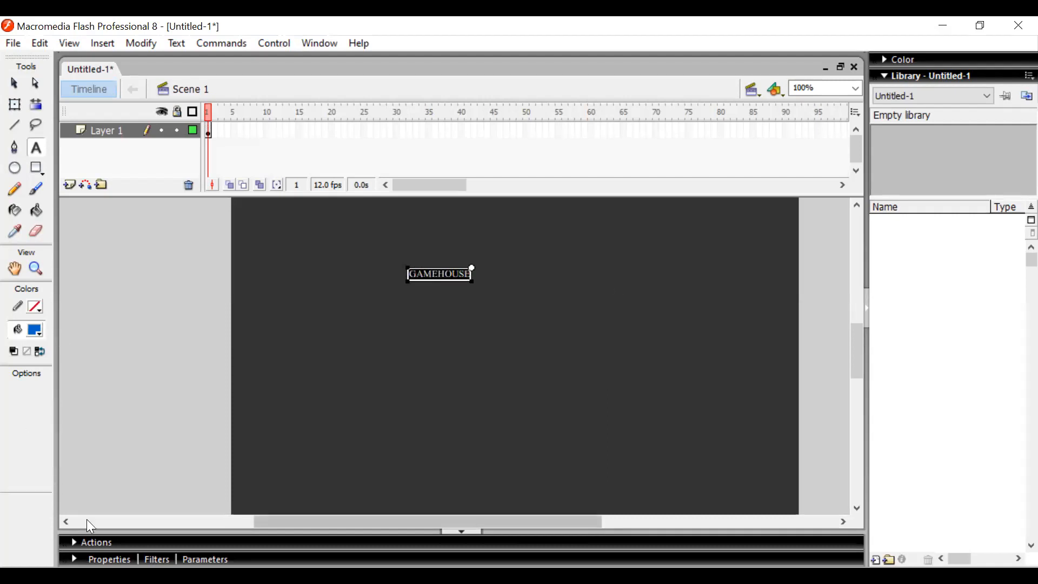
- Format the GAMEHOUSE text in white, size 25, with the Tw Cen MT Condensed font
left_click(108, 559)
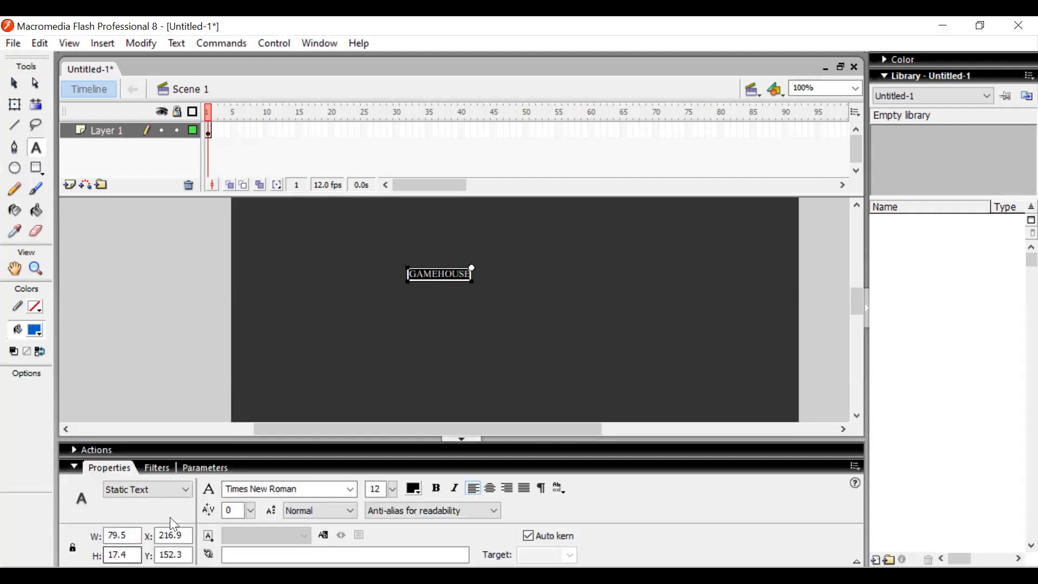
left_click(416, 491)
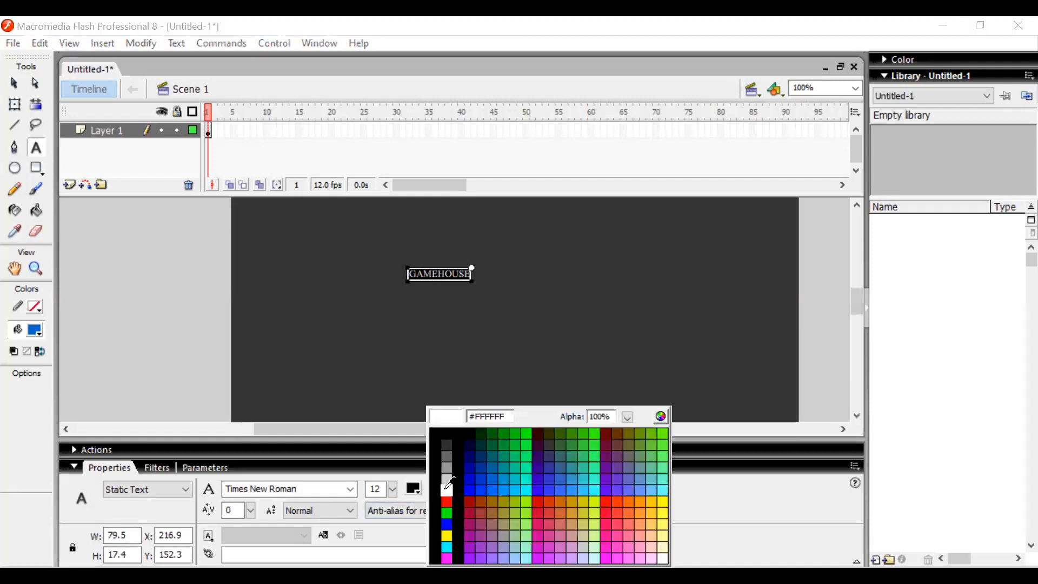
left_click(452, 485)
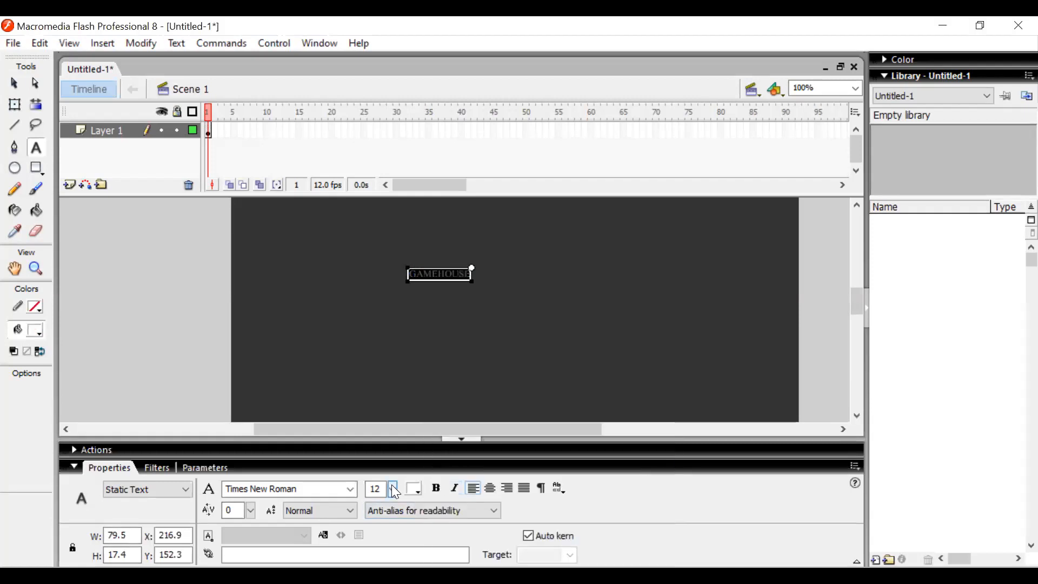
left_click_drag(397, 493, 403, 457)
left_click(352, 496)
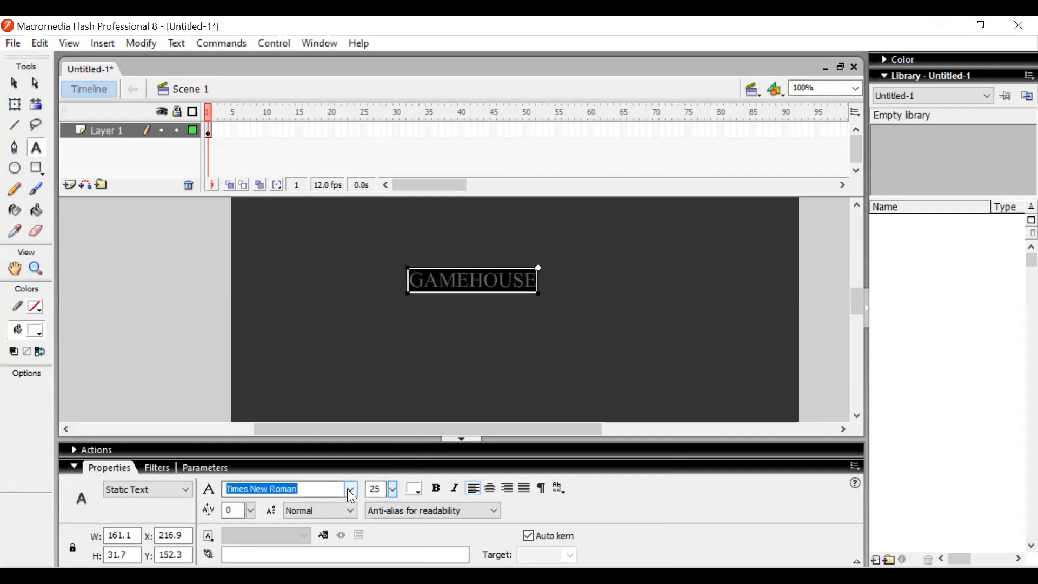
left_click(352, 496)
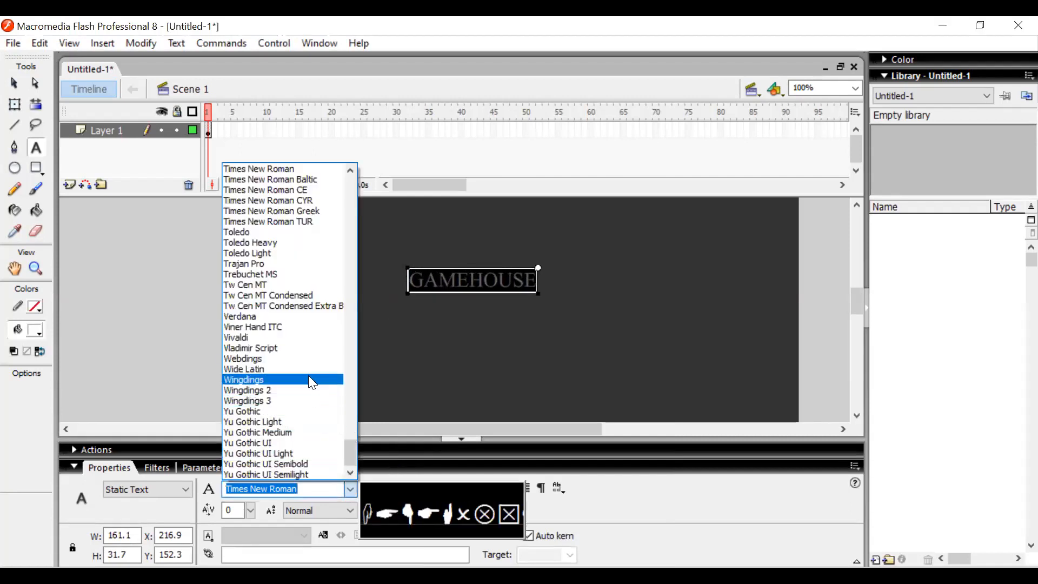
left_click(314, 297)
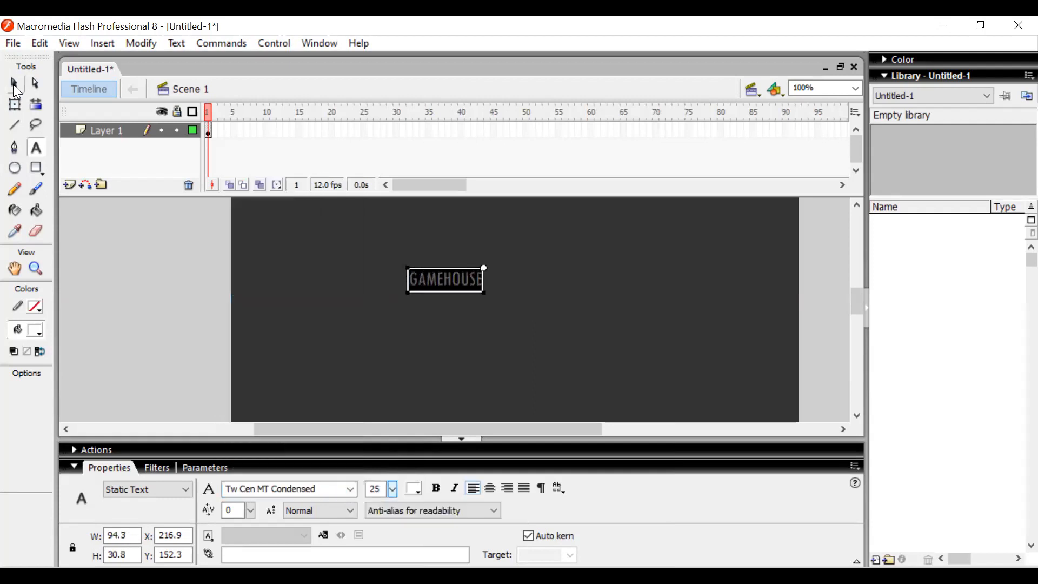
- Move the GAMEHOUSE text to the horizontal middle of the stage, at about X 289 and Y 187
left_click(15, 87)
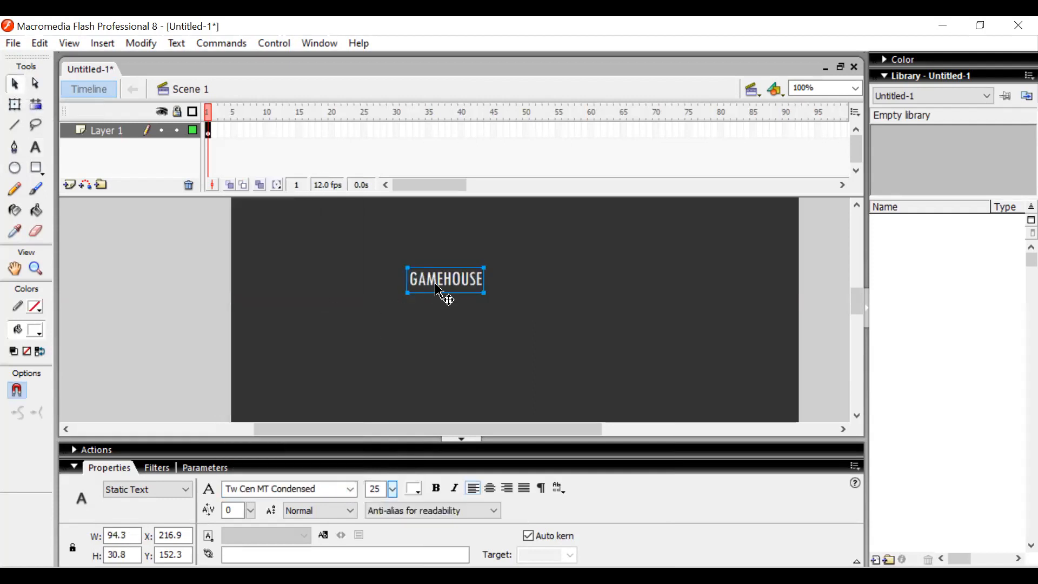
left_click_drag(439, 290, 492, 231)
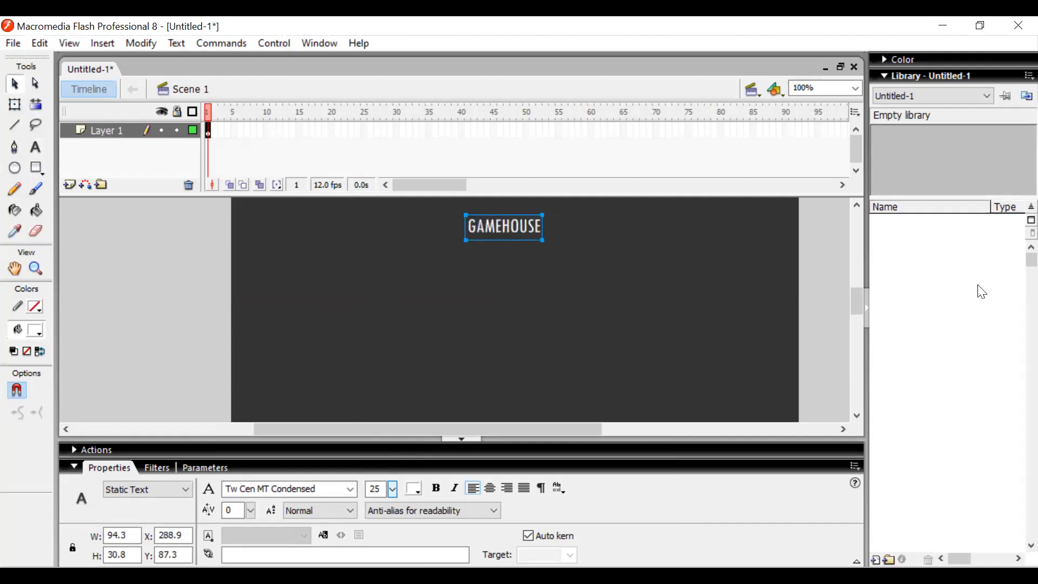
mouse_move(853, 300)
left_mouse_down()
mouse_move(859, 283)
mouse_move(857, 296)
left_mouse_up()
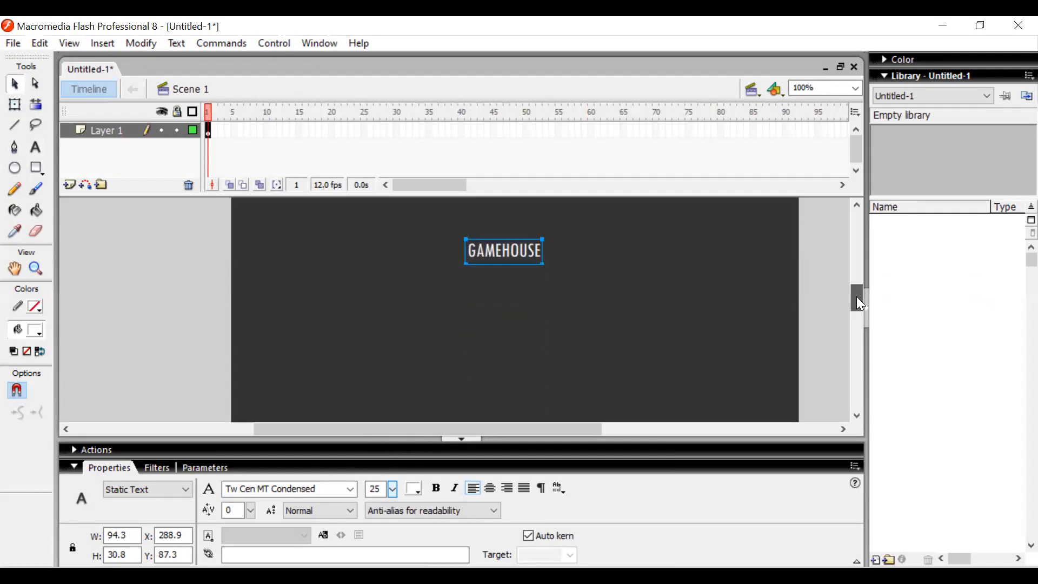
left_click_drag(504, 253, 501, 342)
- Insert the word ENTER on its own line above GAMEHOUSE in the same text block
double_click(503, 342)
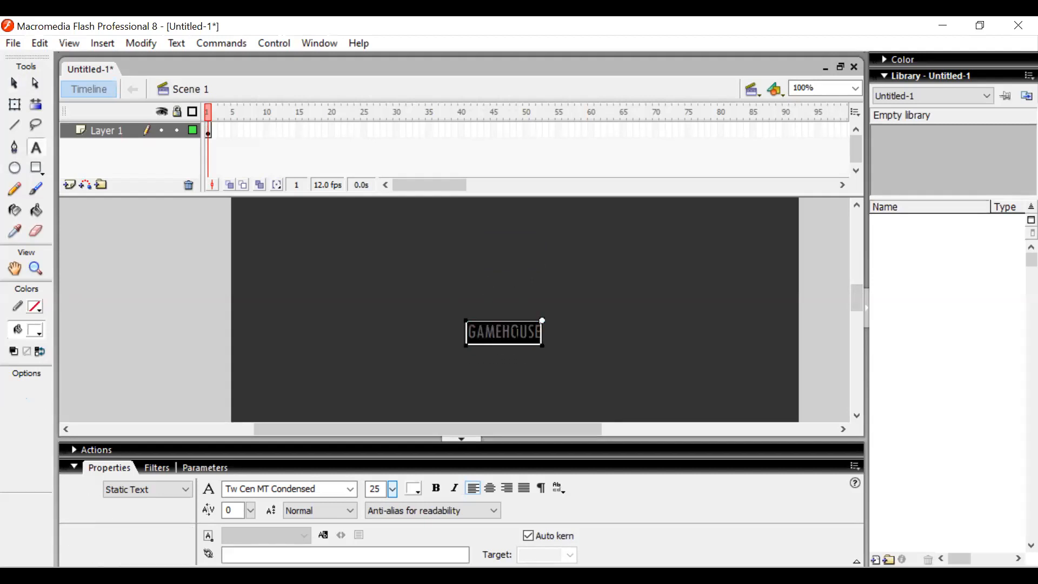
double_click(507, 332)
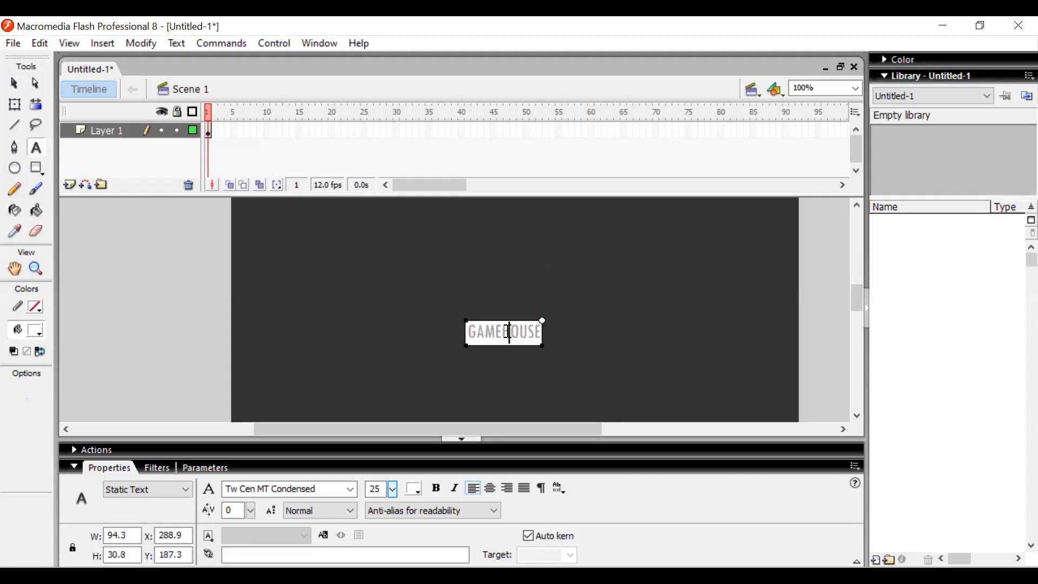
left_click(470, 332)
type("ENTER")
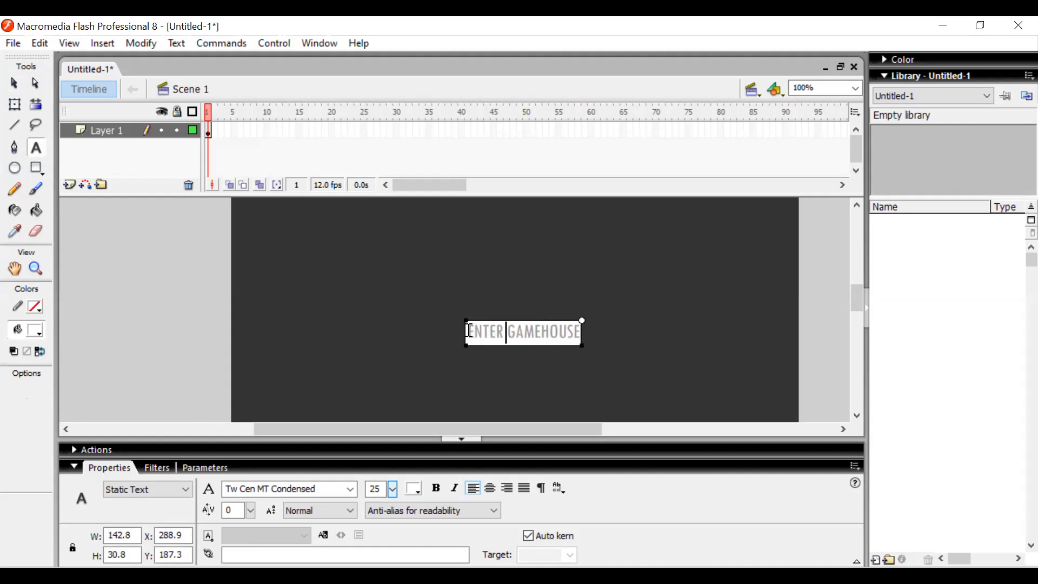
key("BackSpace")
key("BackSpace")
key("BackSpace")
key("BackSpace")
key("BackSpace")
key("BackSpace")
type("ENTER")
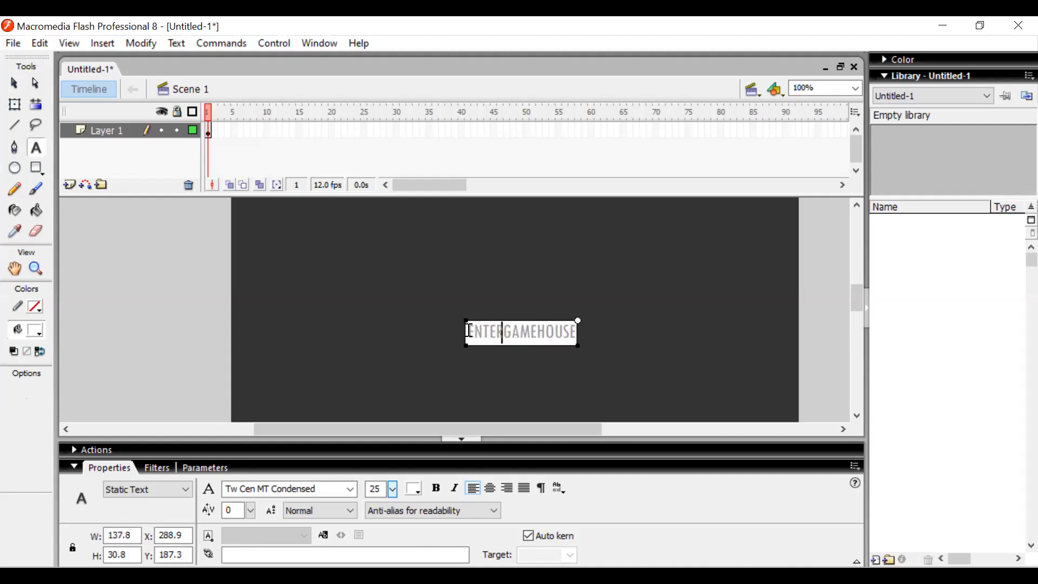
key("Return")
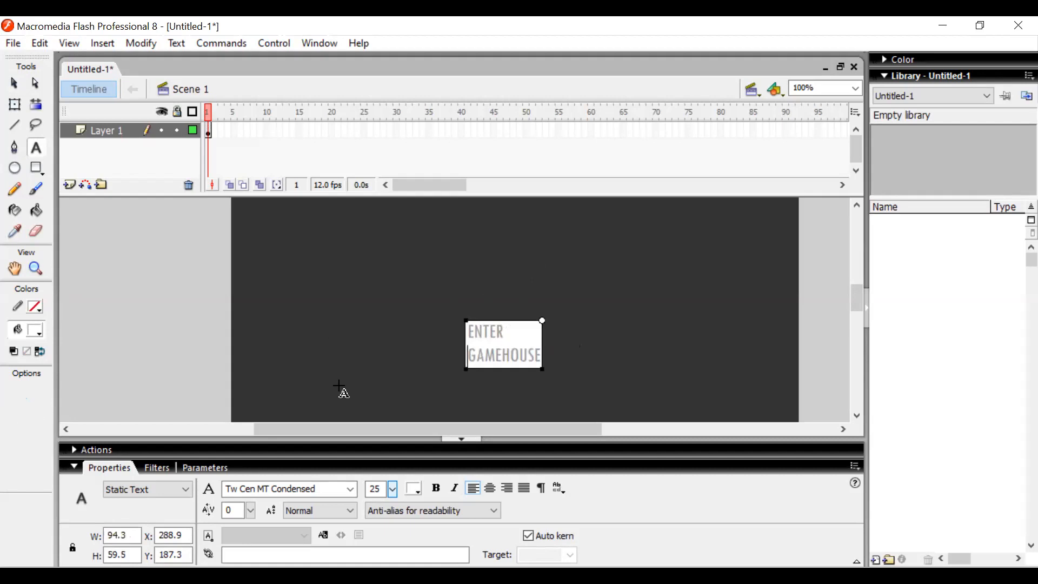
- Center-align both lines of the ENTER GAMEHOUSE text block and finish editing it
left_click(491, 490)
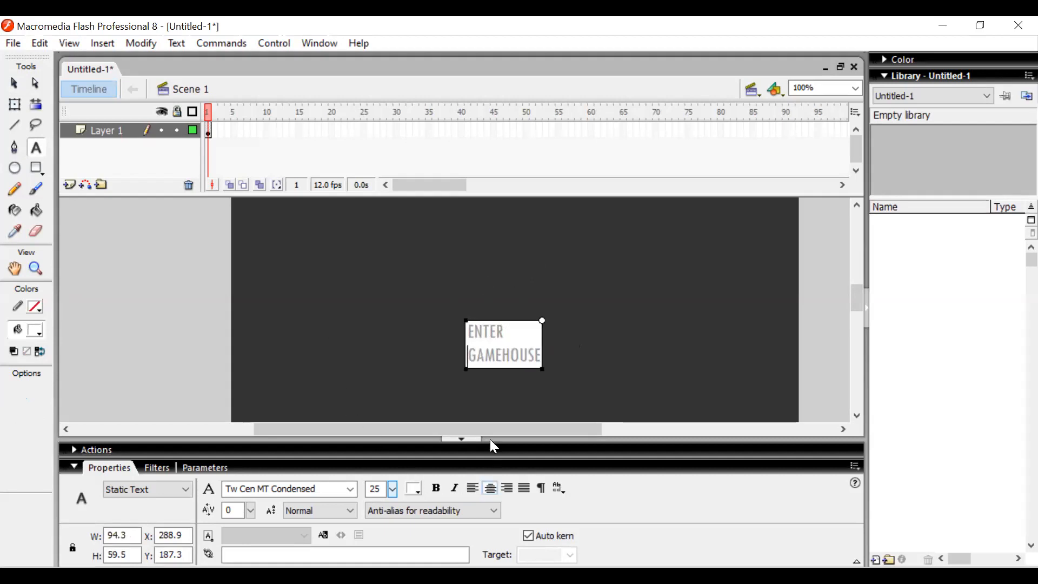
key("ctrl+a")
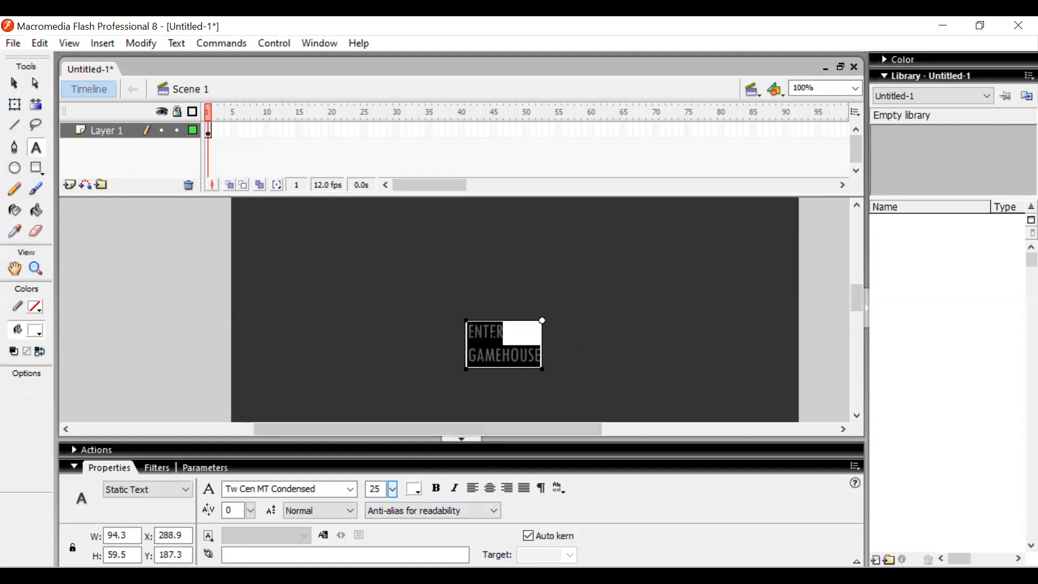
left_click(490, 490)
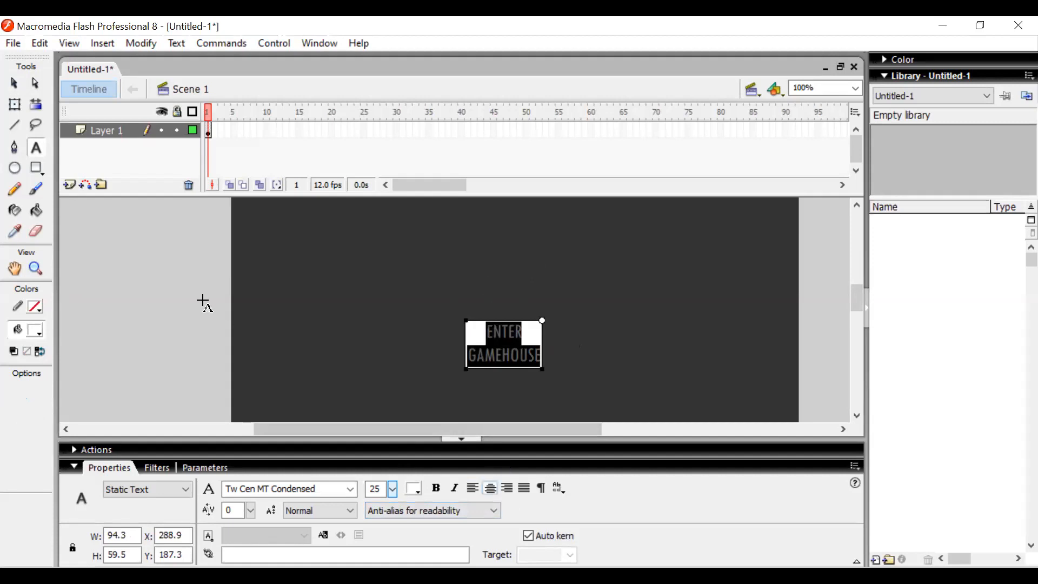
left_click(163, 290)
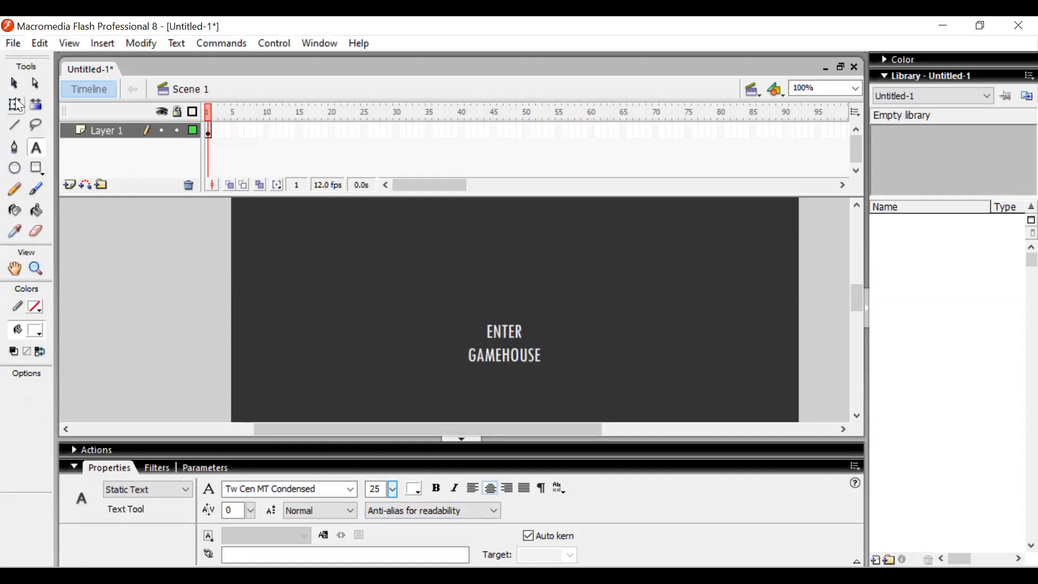
left_click(13, 85)
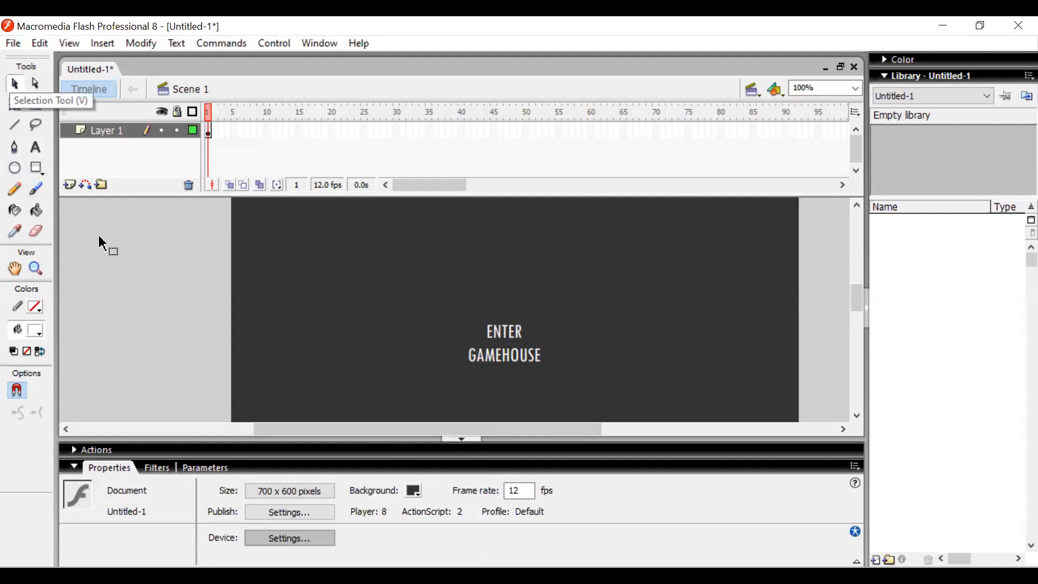
- Collapse the document properties and move the ENTER GAMEHOUSE text down to about the middle of the stage
left_click(75, 470)
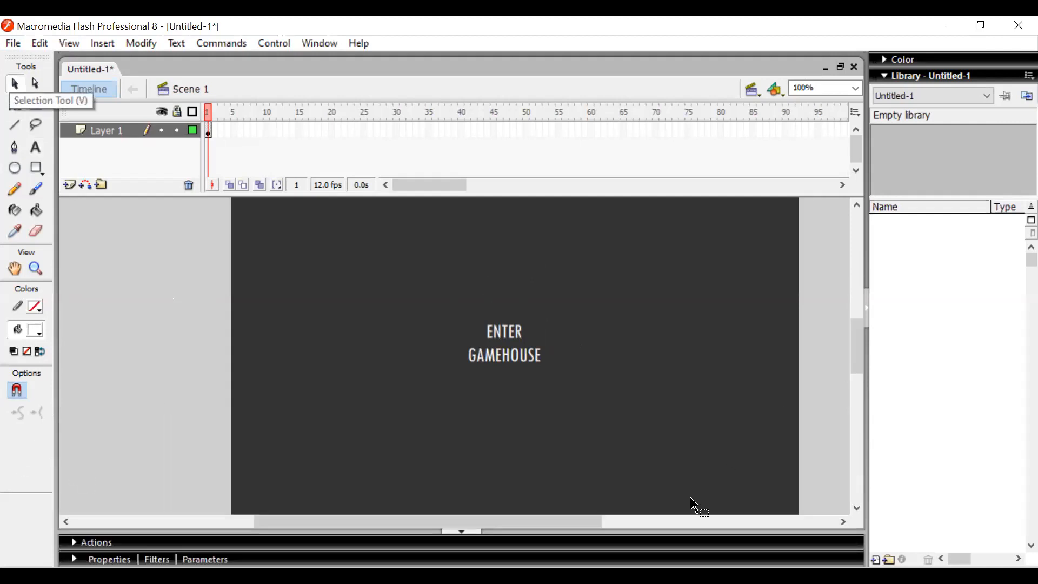
key("ctrl+minus")
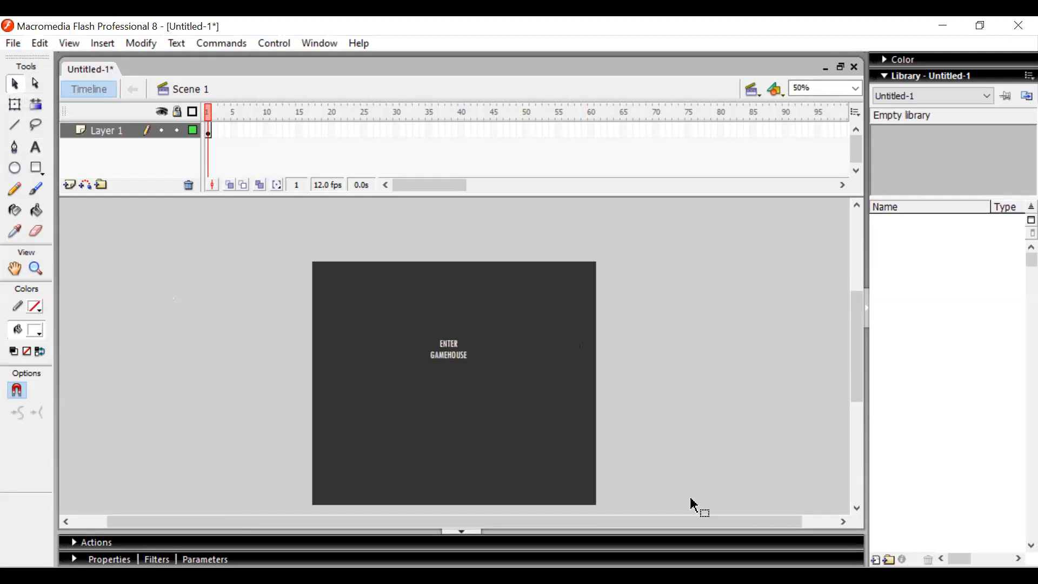
left_click(457, 359)
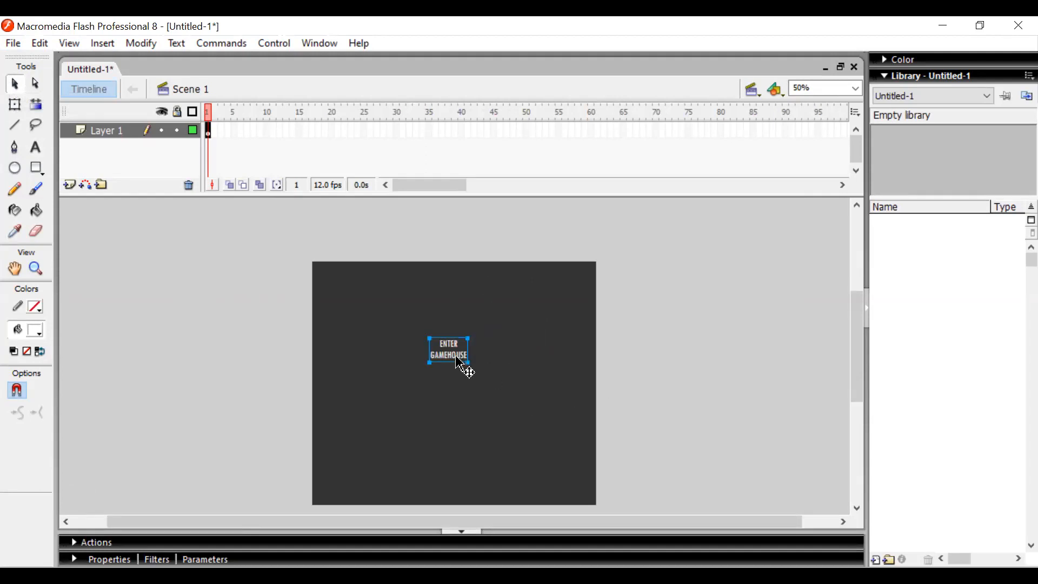
left_click_drag(456, 356, 458, 398)
left_click(748, 320)
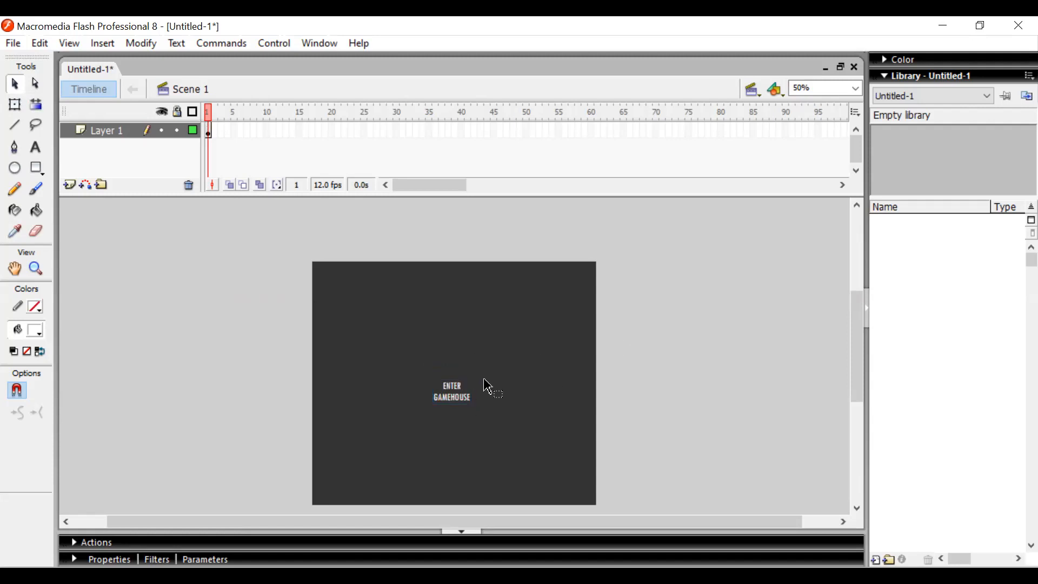
- Examine the placement of the ENTER GAMEHOUSE text on the stage at different magnifications
key("ctrl+minus")
key("ctrl+equal")
key("ctrl+equal")
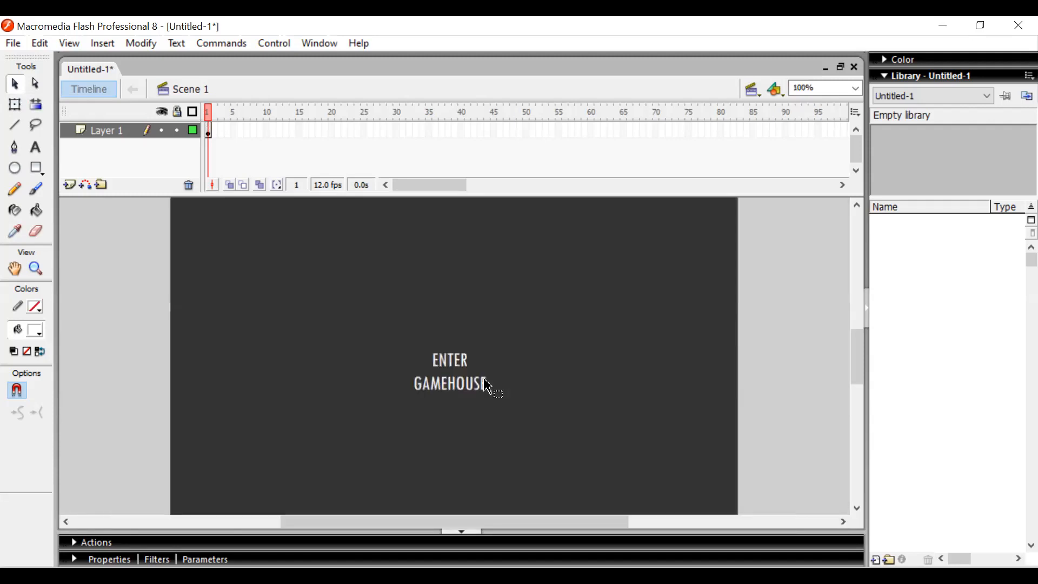
key("ctrl+minus")
key("ctrl+equal")
key("ctrl+equal")
key("ctrl+minus")
key("ctrl+minus")
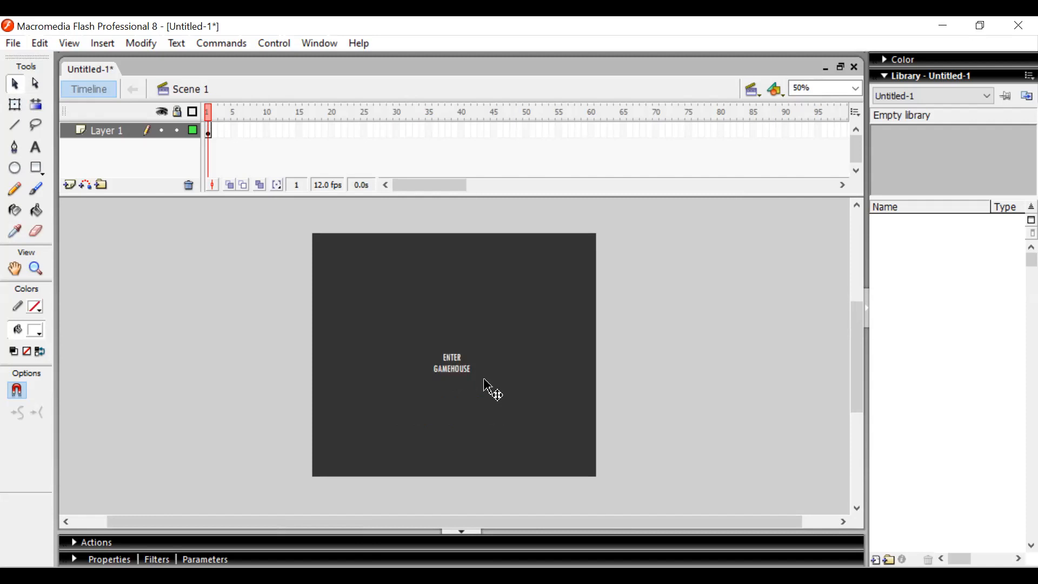
key("ctrl+equal")
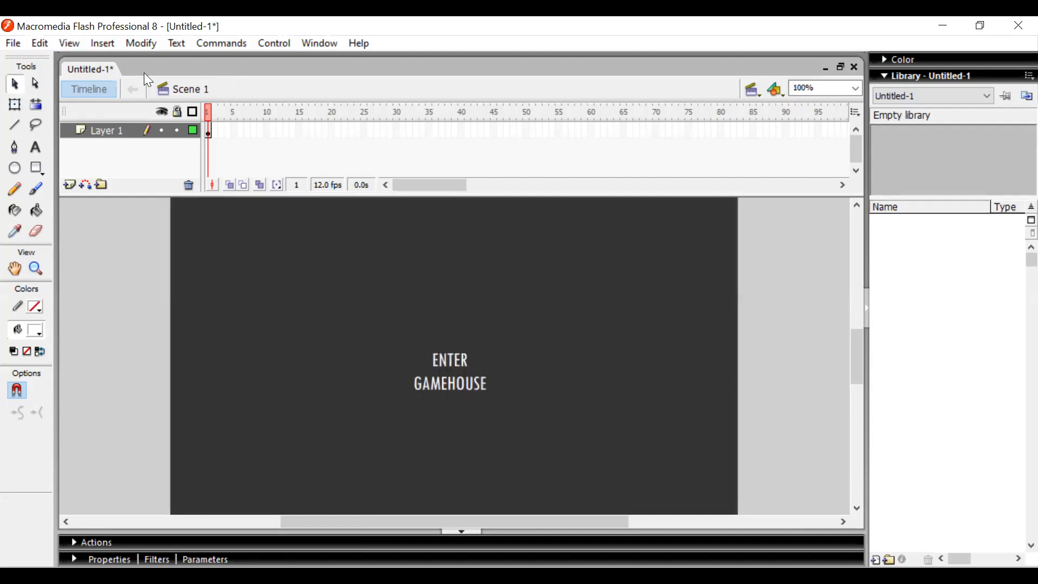
- Show the rulers and place guides along the left and top edges of the stage
left_click(102, 43)
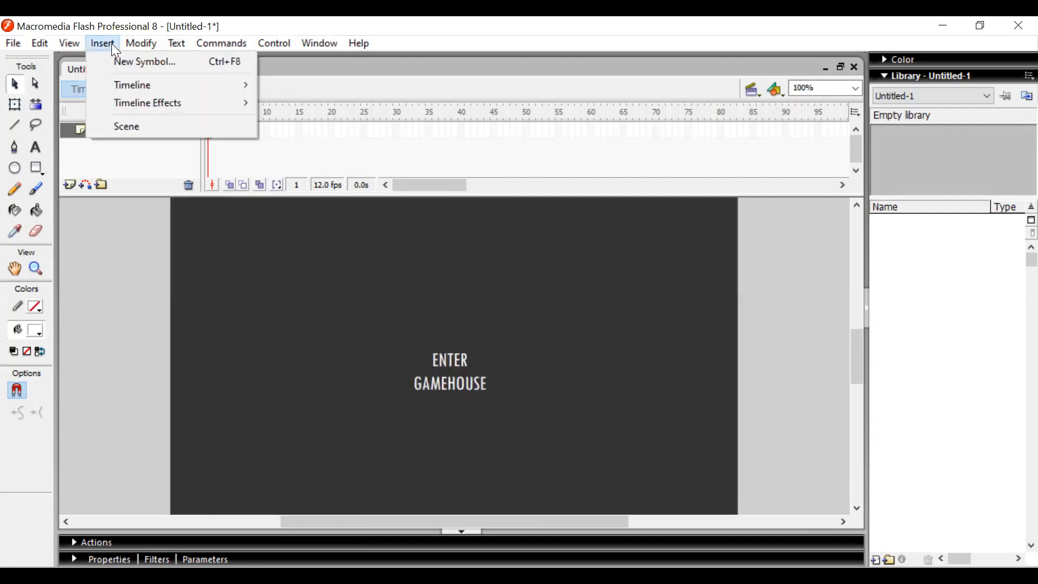
left_click(75, 44)
left_click(111, 185)
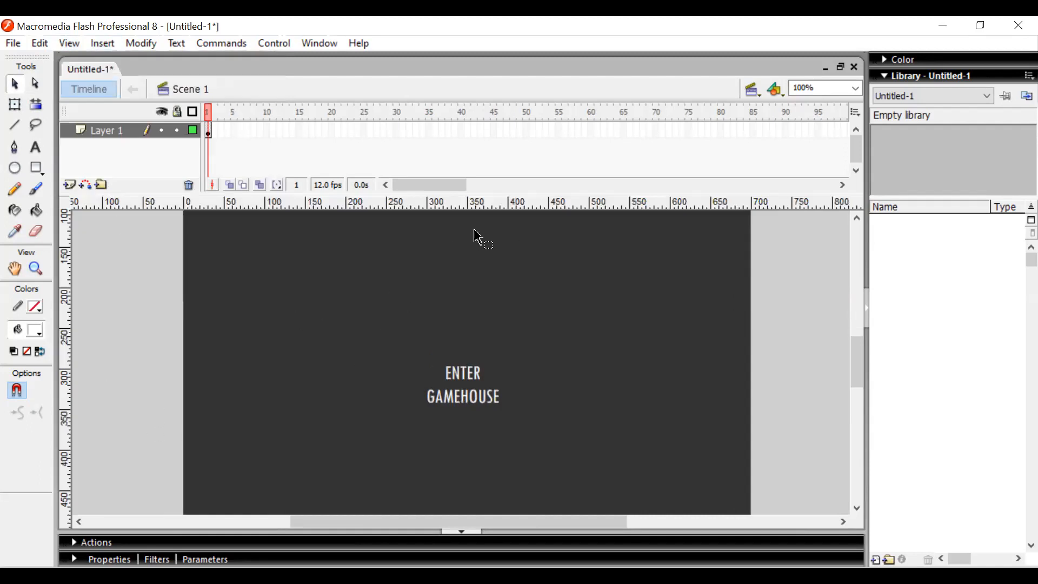
left_click_drag(62, 346, 181, 338)
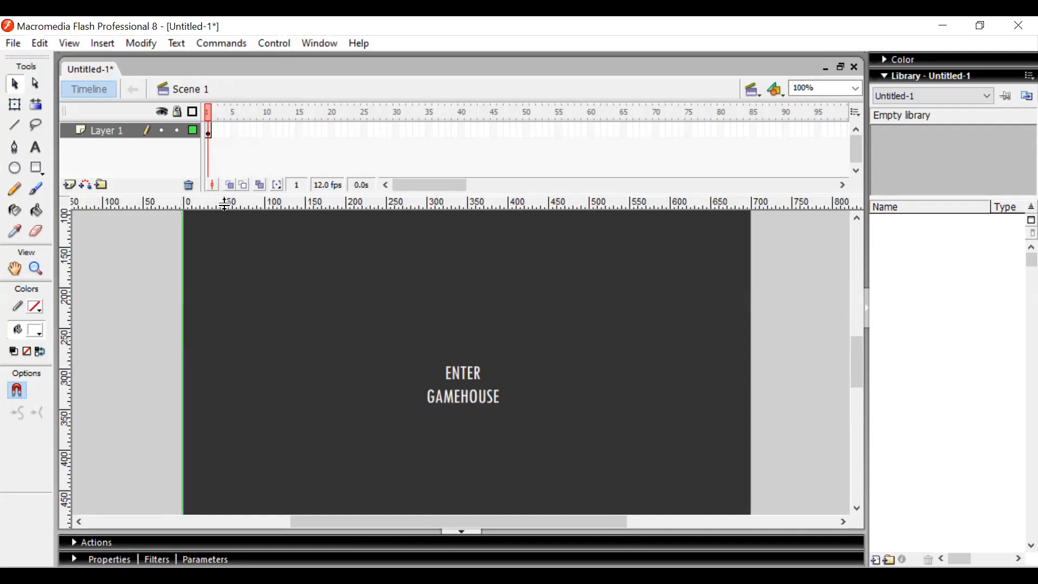
scroll(860, 217, "up", 6)
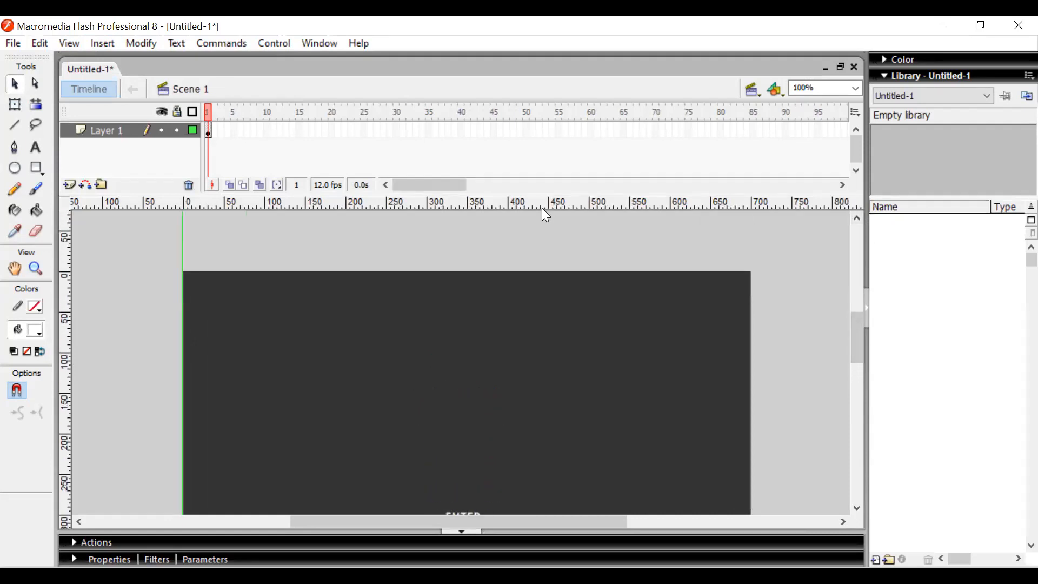
left_click_drag(540, 206, 540, 273)
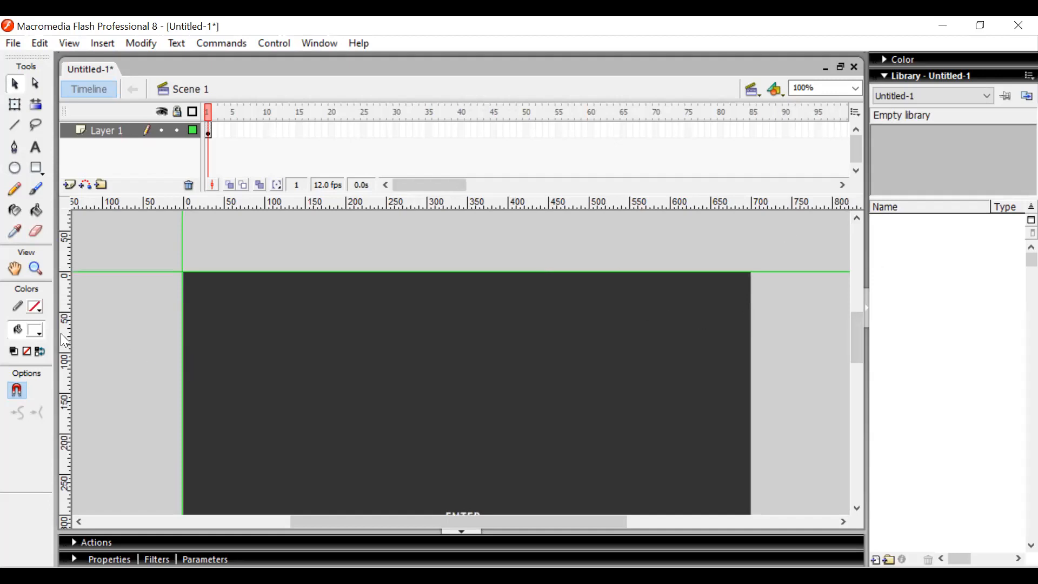
- Place guides along the right edge of the stage at 700 and the bottom edge at 600
left_click_drag(66, 332, 751, 288)
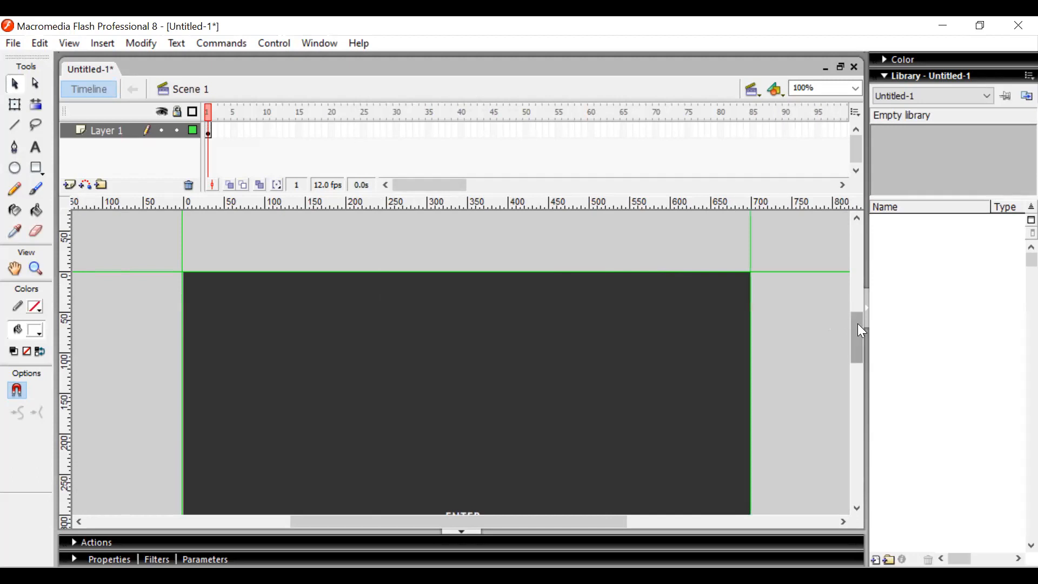
key("ctrl+minus")
left_click_drag(858, 325, 857, 353)
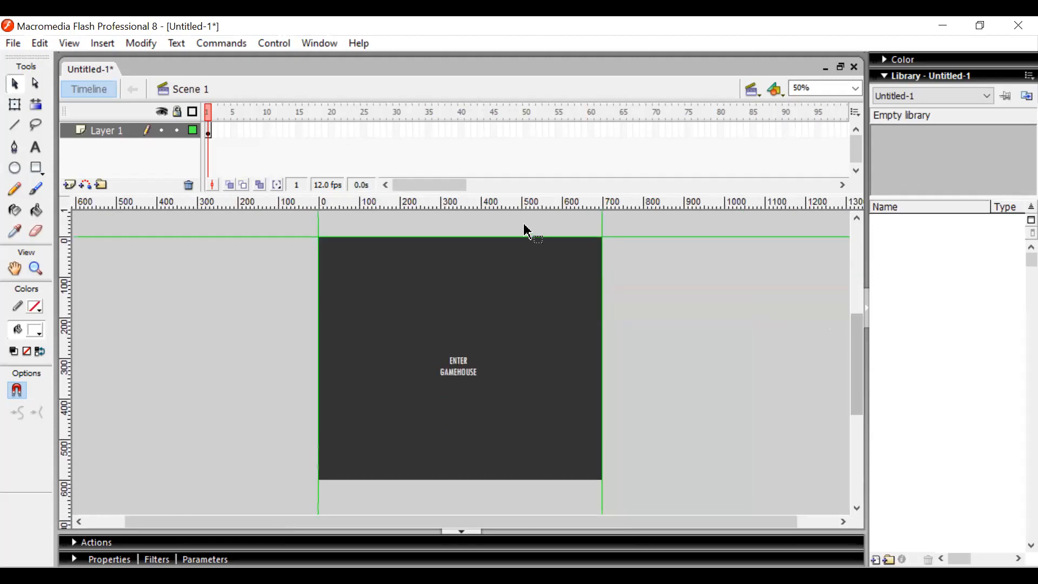
left_click_drag(520, 202, 506, 478)
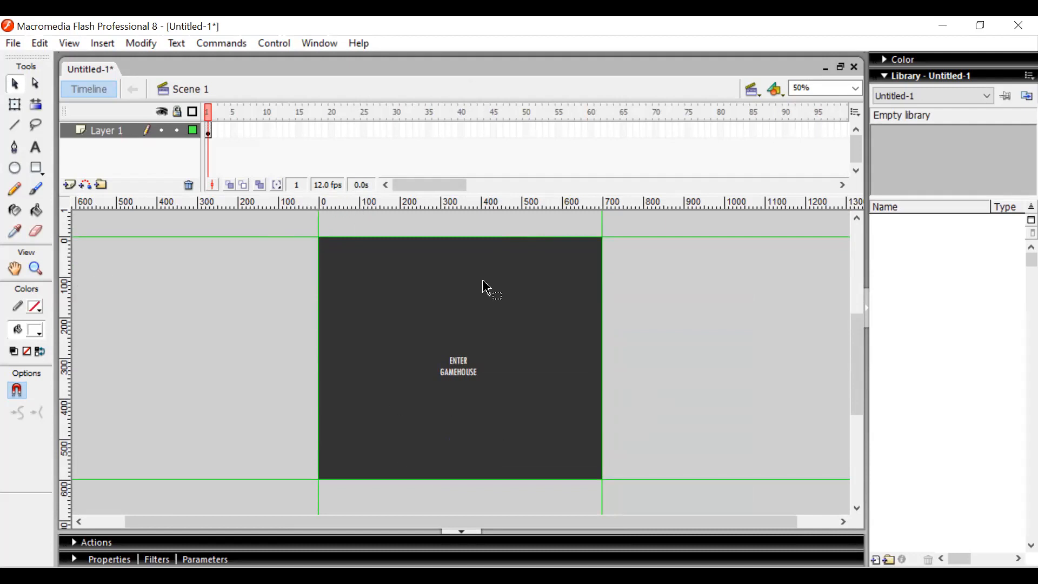
- Move the ENTER GAMEHOUSE text straight up to just above the stage's center, its upper edge at about Y 250
left_click(460, 375)
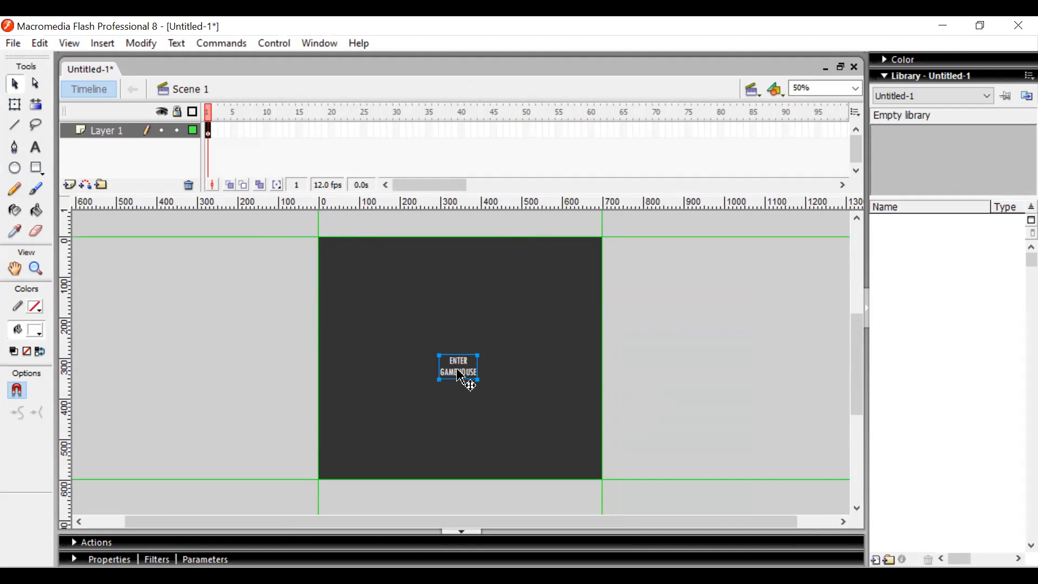
left_click_drag(460, 376, 463, 358)
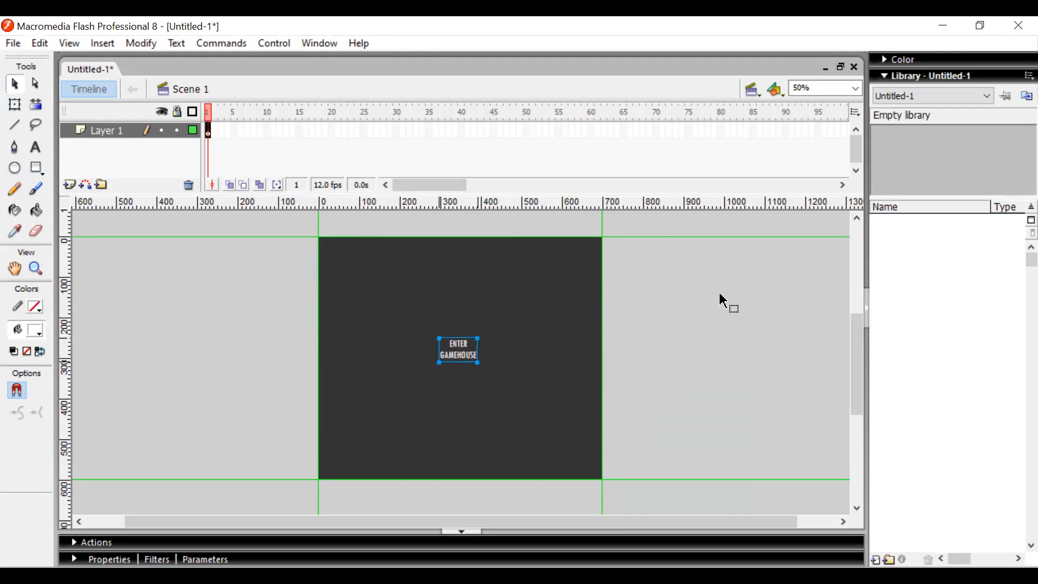
left_click(733, 331)
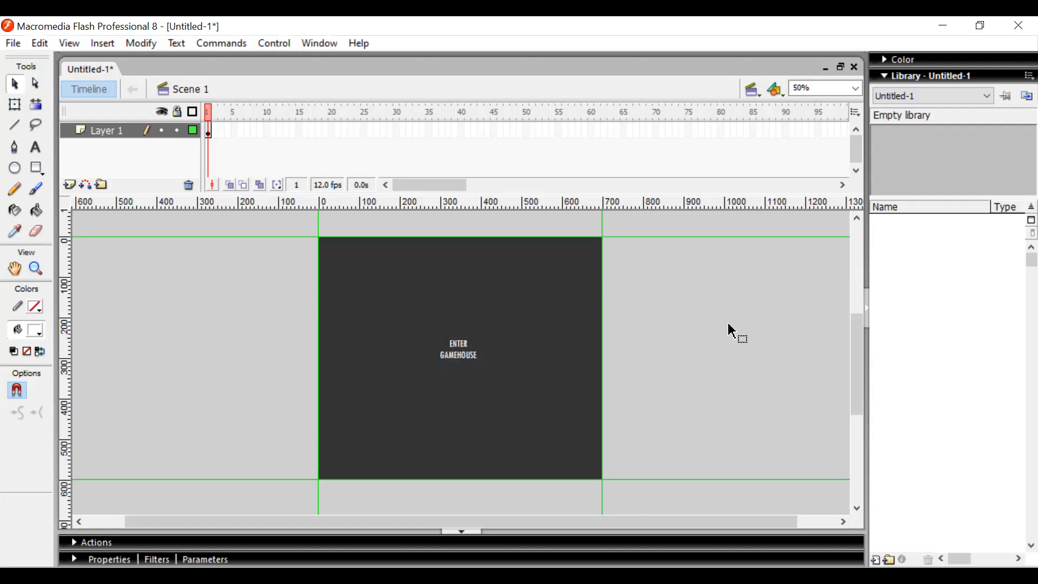
- Save the document as LAT 1 in the interaksi manusia dan komputer folder, inside the Universitas Islam Nusantara folder on drive D
key("ctrl+s")
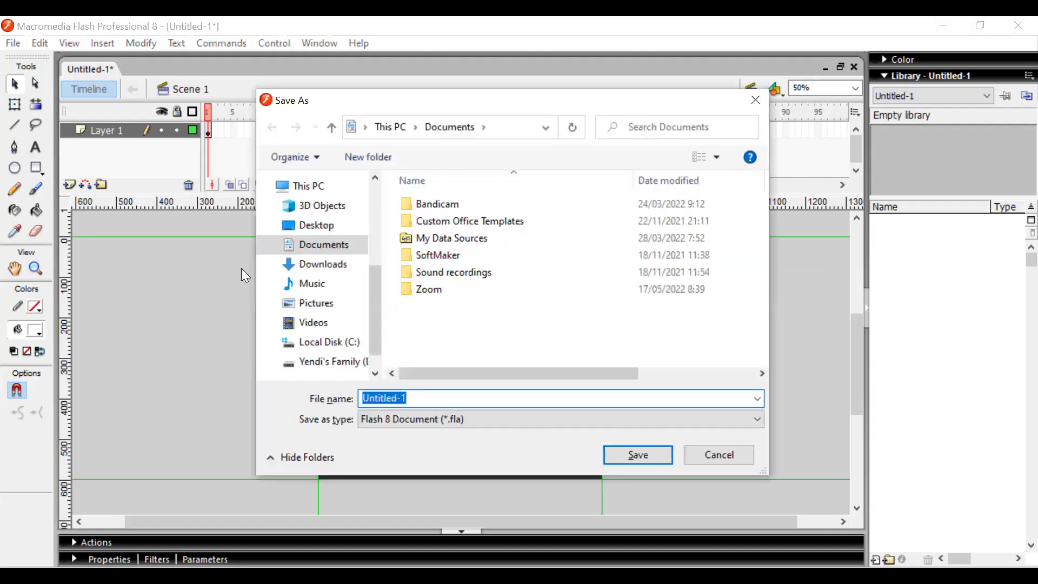
left_click(331, 363)
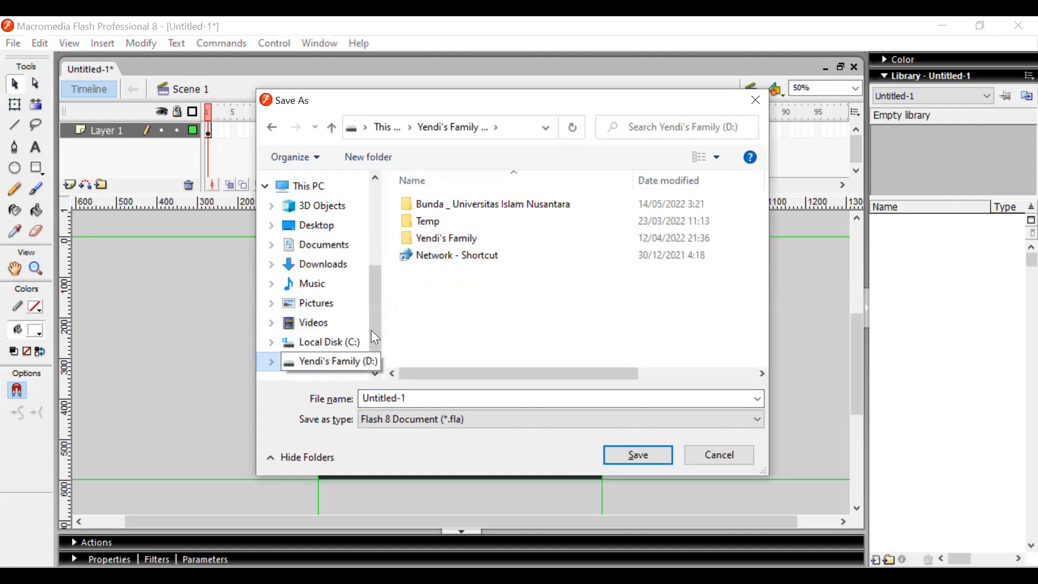
double_click(484, 206)
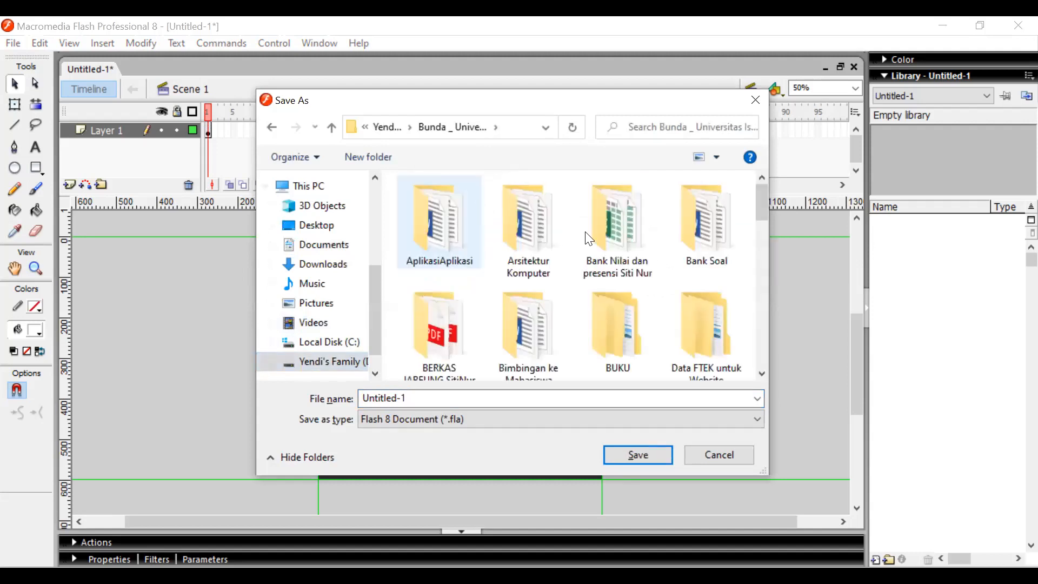
scroll(762, 373, "down", 5)
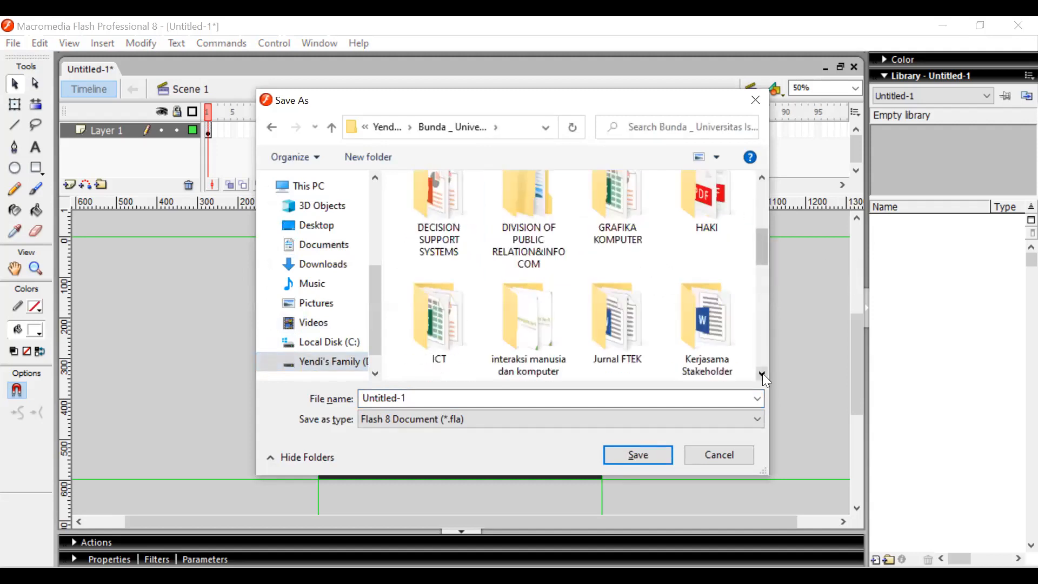
double_click(532, 329)
left_click(423, 392)
double_click(423, 392)
type("LAT 1")
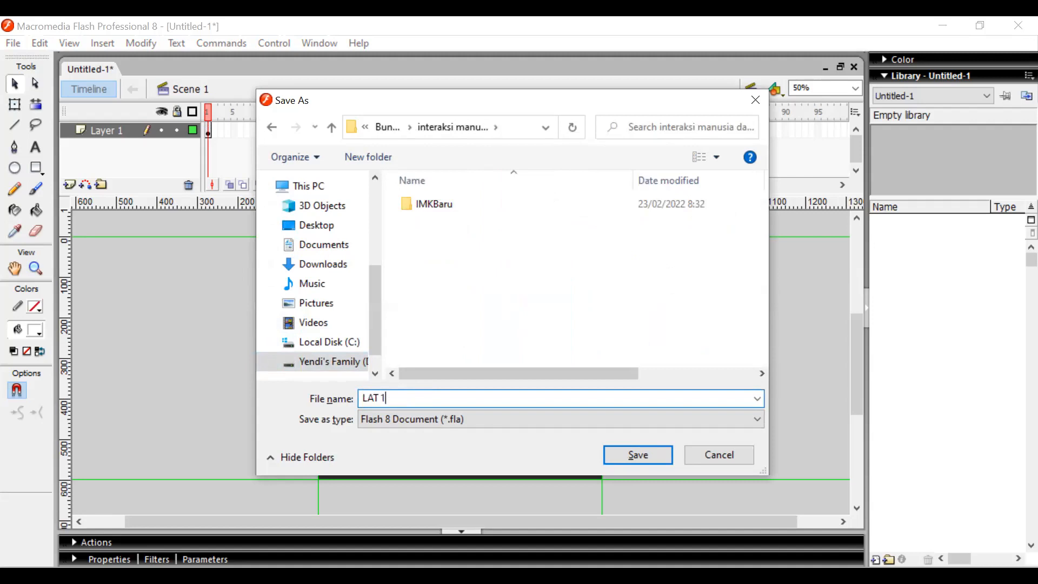
key("Return")
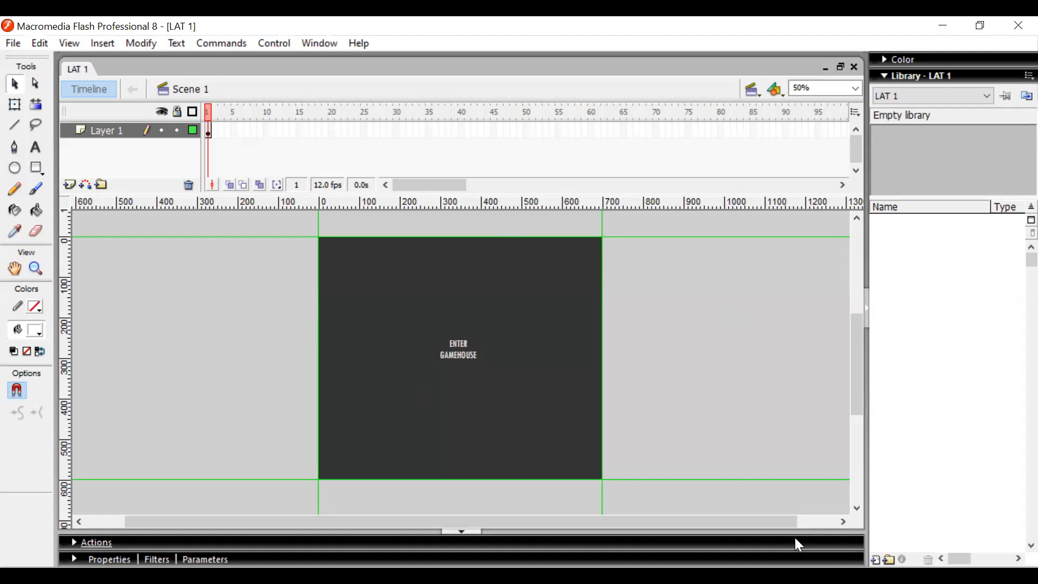
- Test the movie to check the ENTER GAMEHOUSE opening screen, and close the preview
key("ctrl+Return")
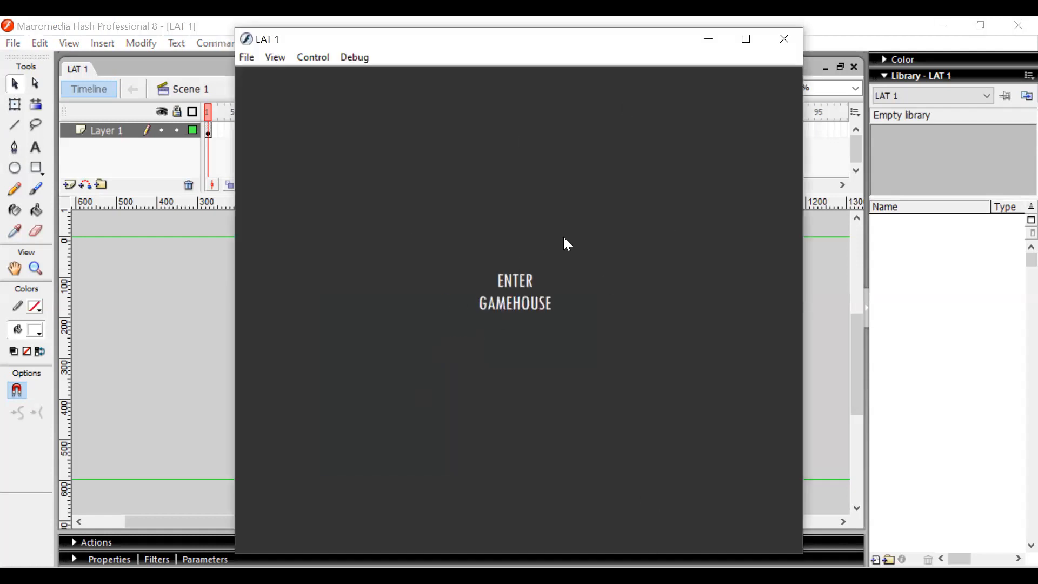
left_click(793, 44)
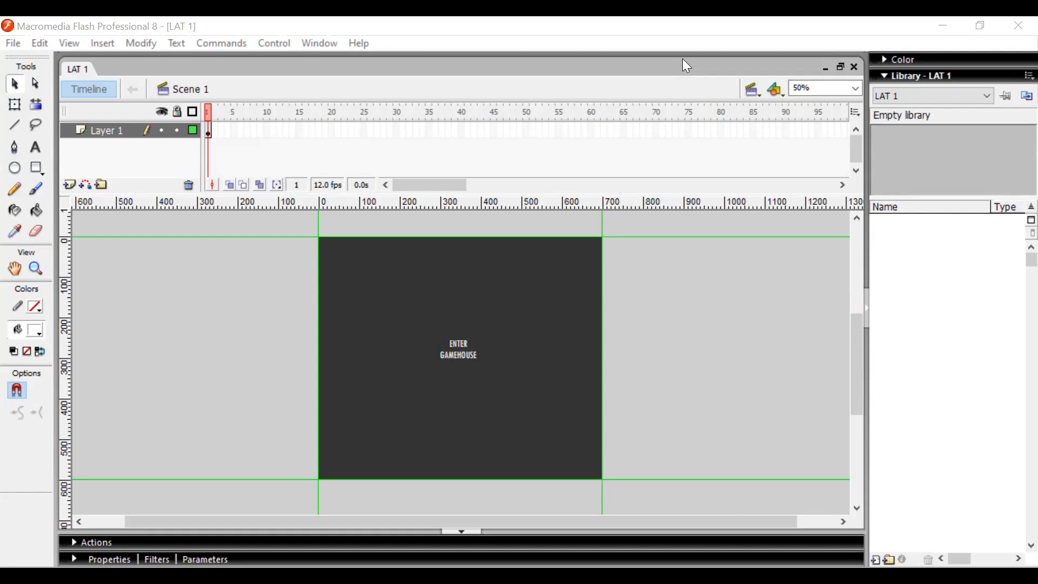
left_click(827, 50)
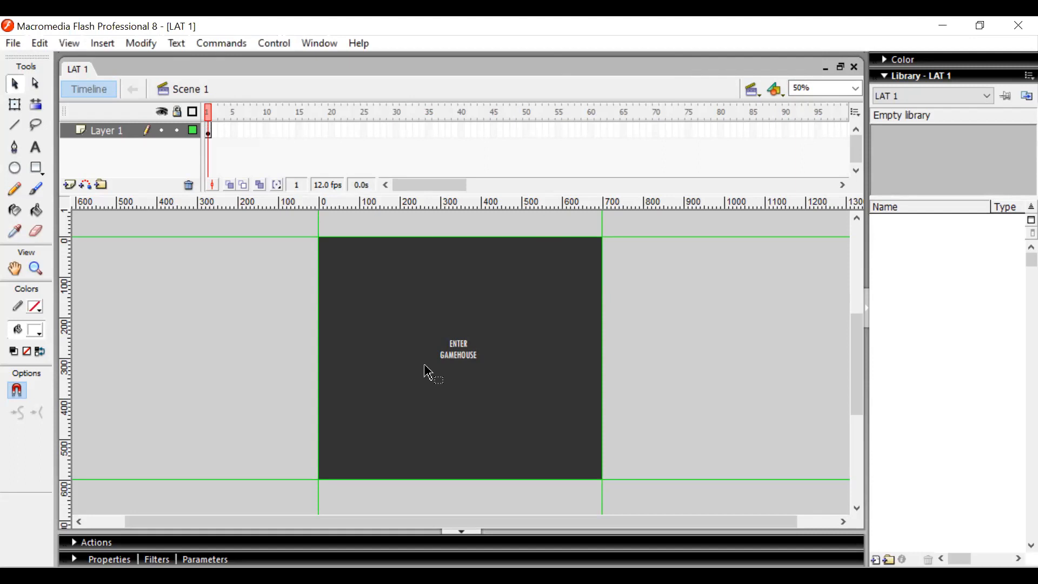
left_click(465, 360)
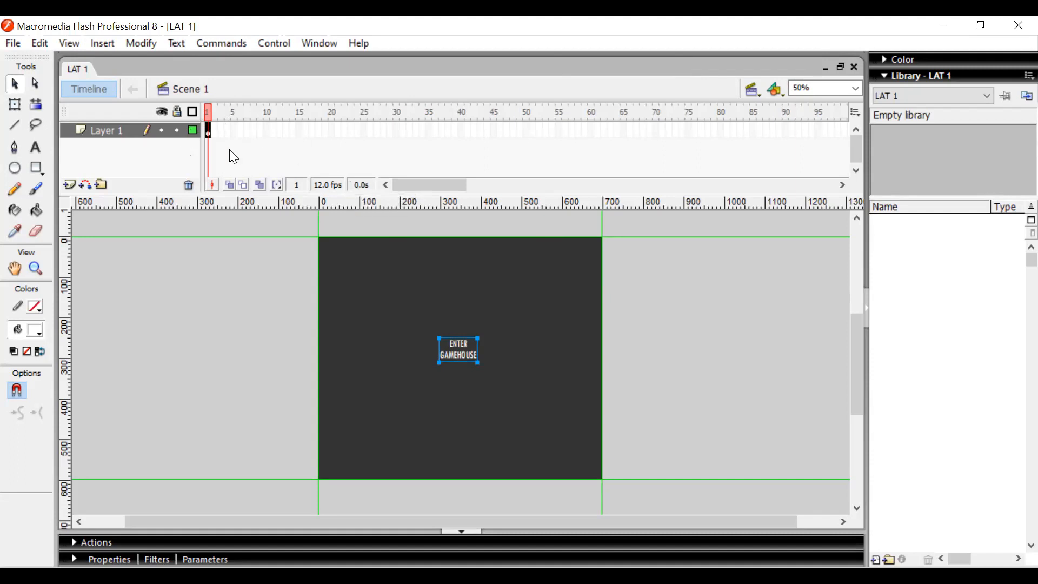
left_click_drag(210, 131, 227, 136)
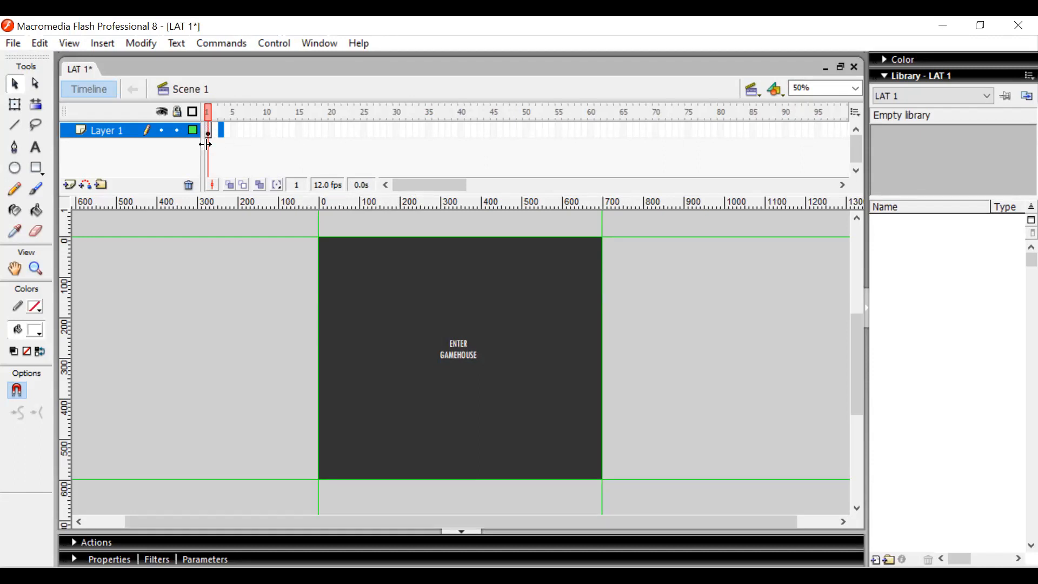
left_click(212, 138)
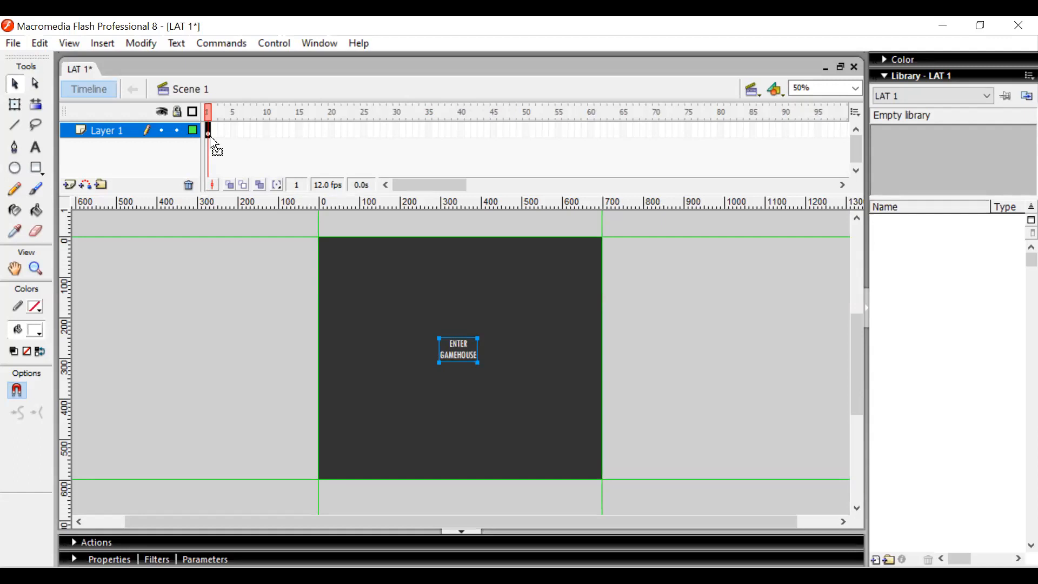
left_click(233, 134)
left_click(210, 135)
left_click(223, 127)
left_click(226, 133)
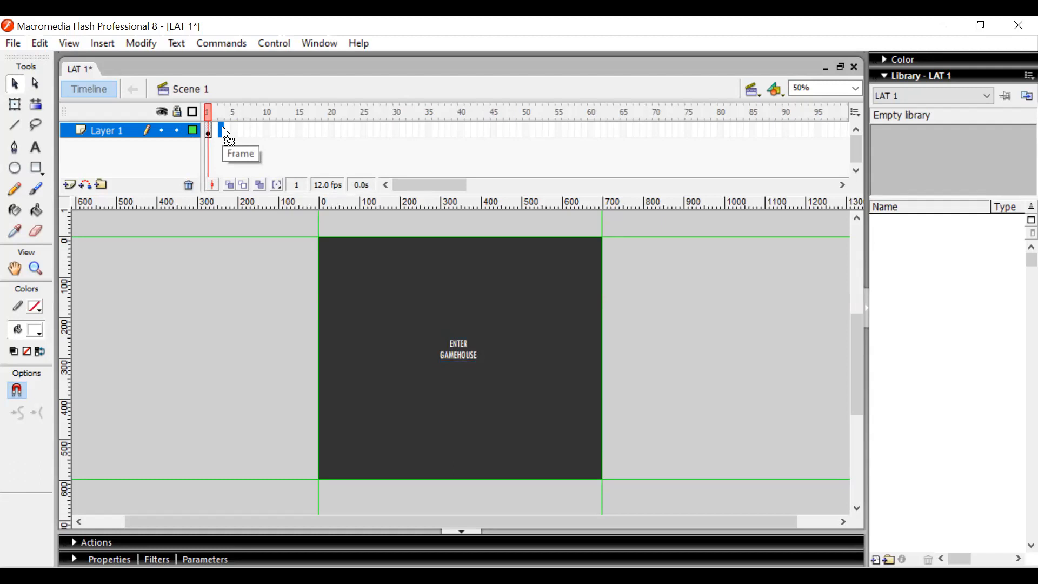
left_click_drag(226, 133, 217, 140)
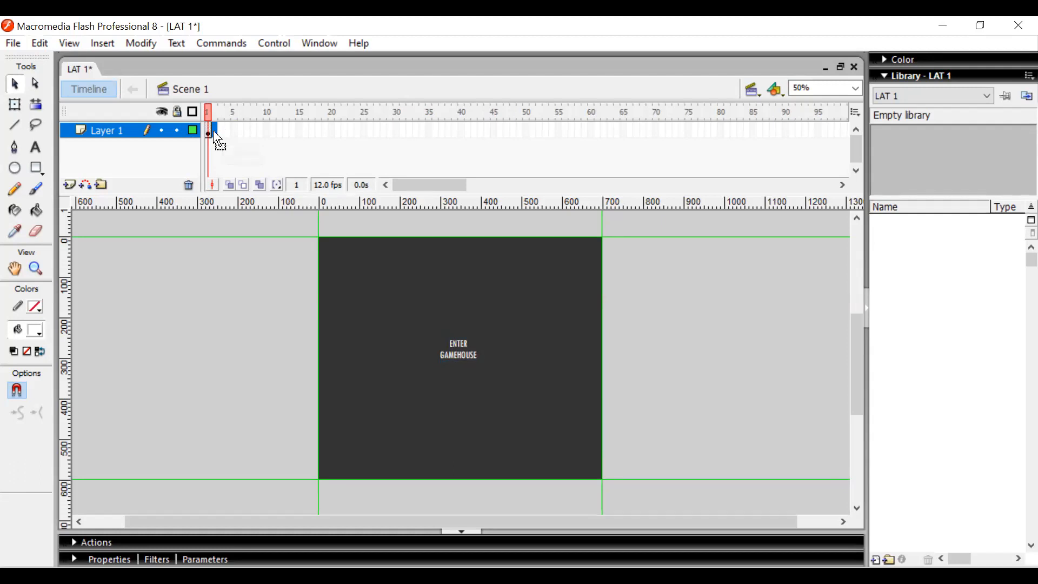
- Insert a keyframe at frame 2 with the ENTER GAMEHOUSE text moved down to about Y 290, and test the movie
right_click(218, 140)
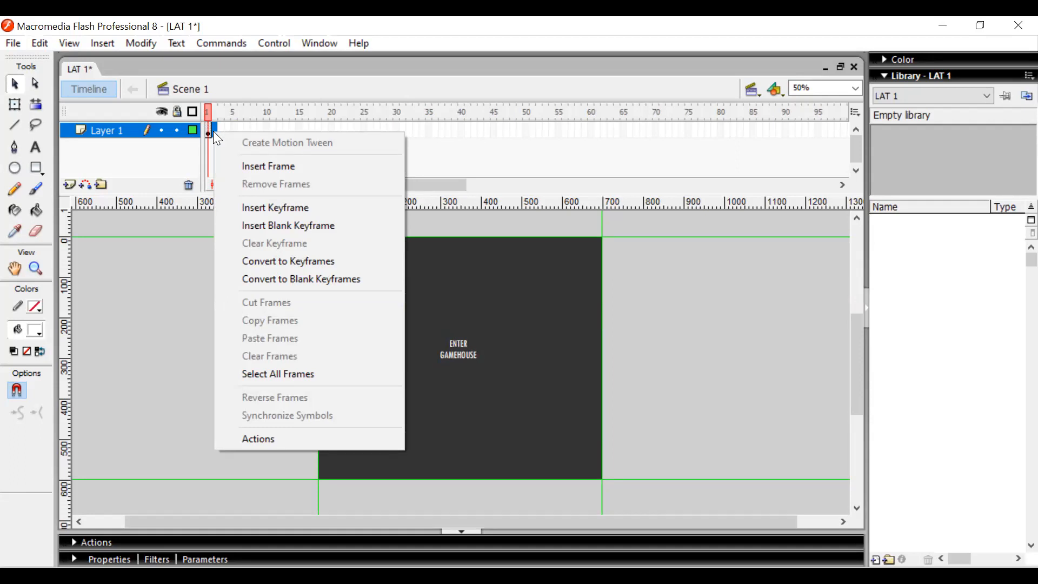
left_click(304, 215)
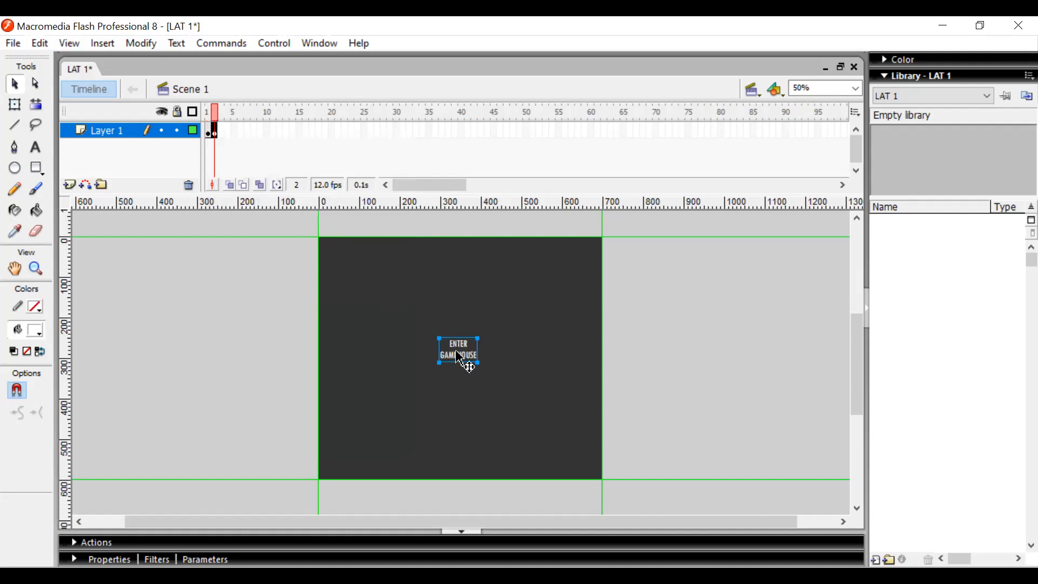
left_click_drag(459, 357, 467, 372)
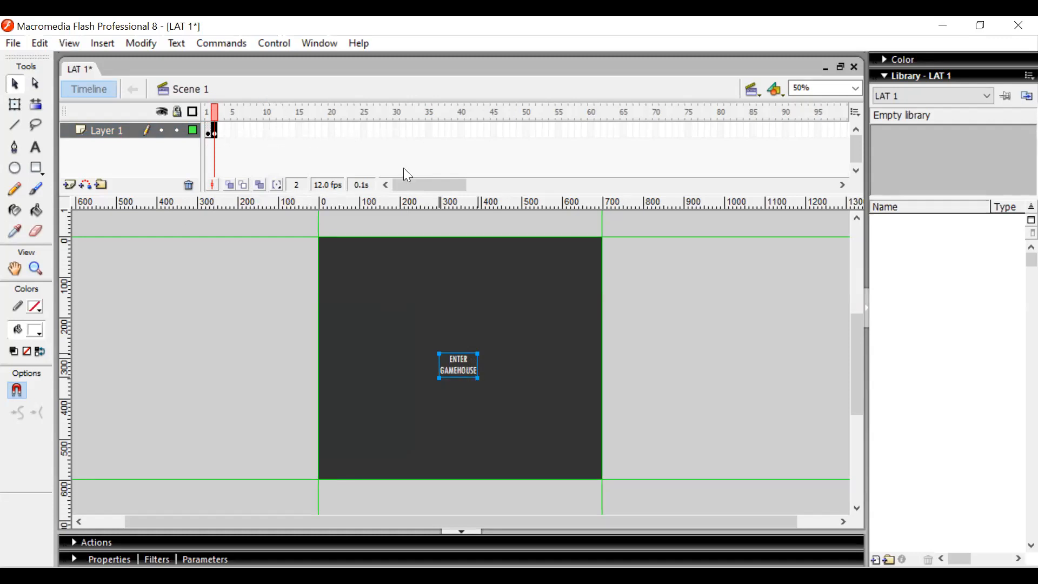
key("ctrl+Return")
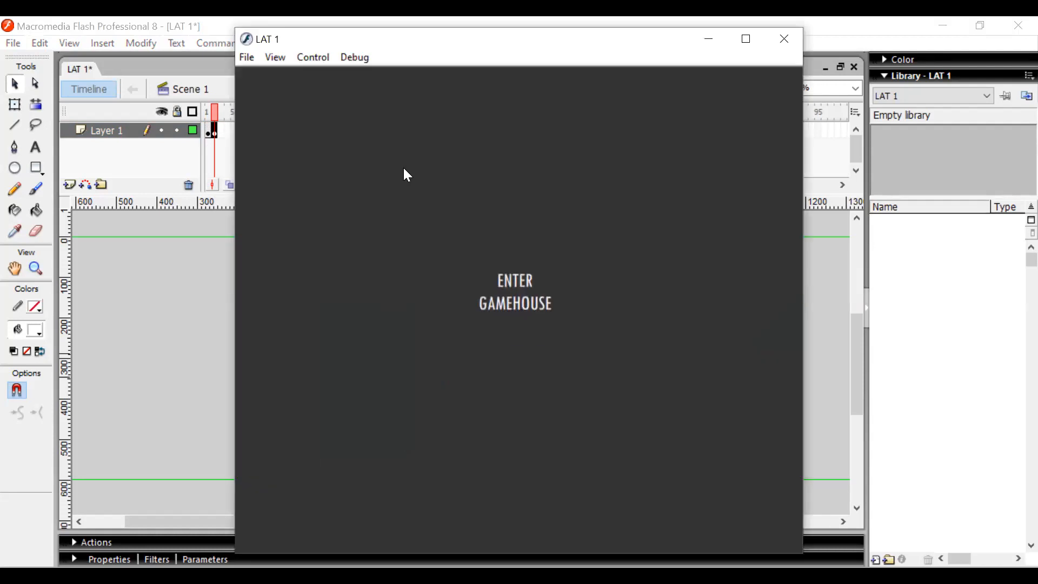
left_click(788, 52)
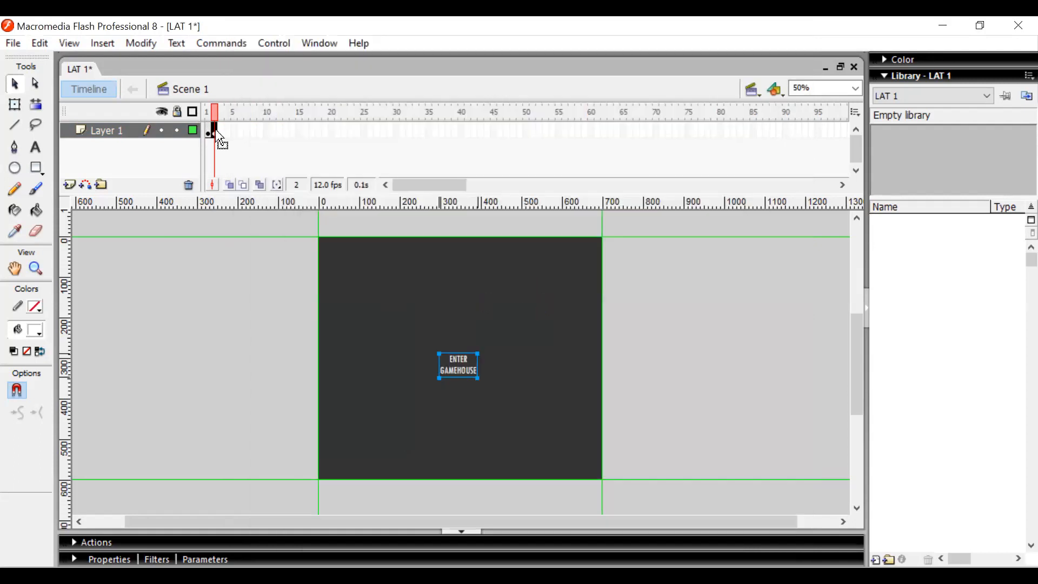
- Try moving the second keyframe to frame 10, and undo the keyframe edits back to the single original frame
left_click_drag(217, 132, 271, 141)
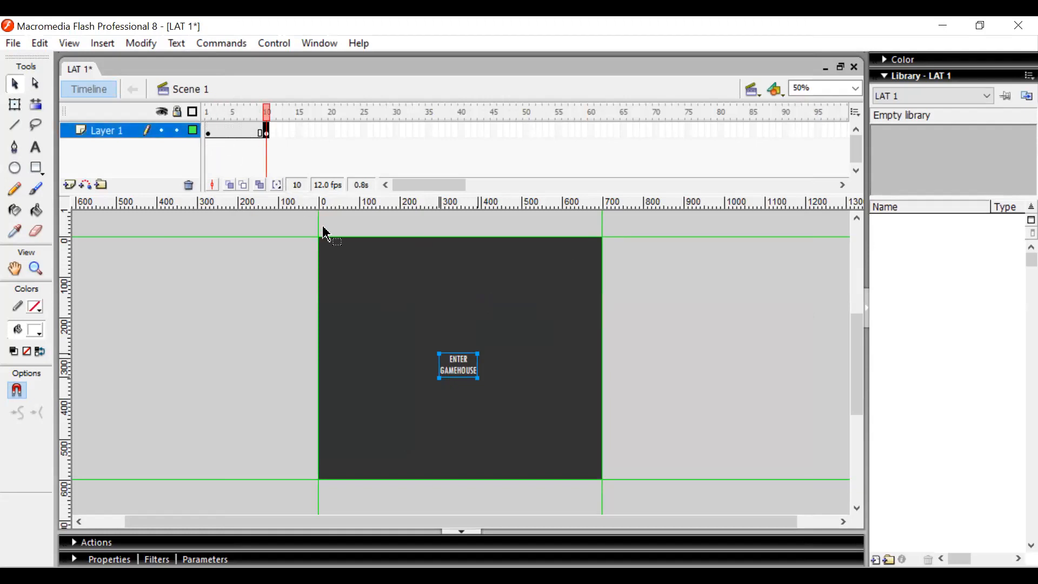
left_click_drag(236, 134, 353, 236)
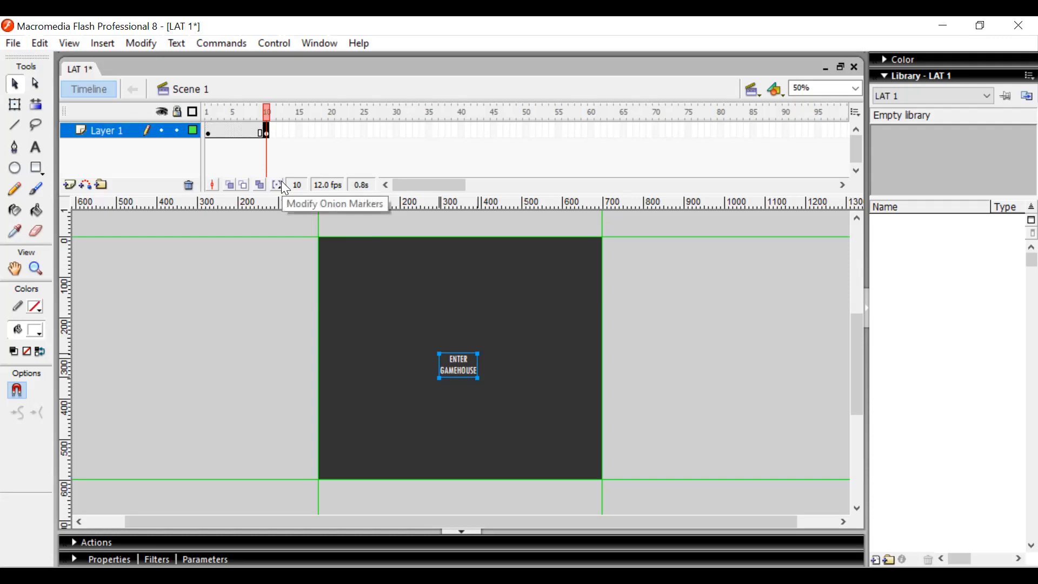
key("F8")
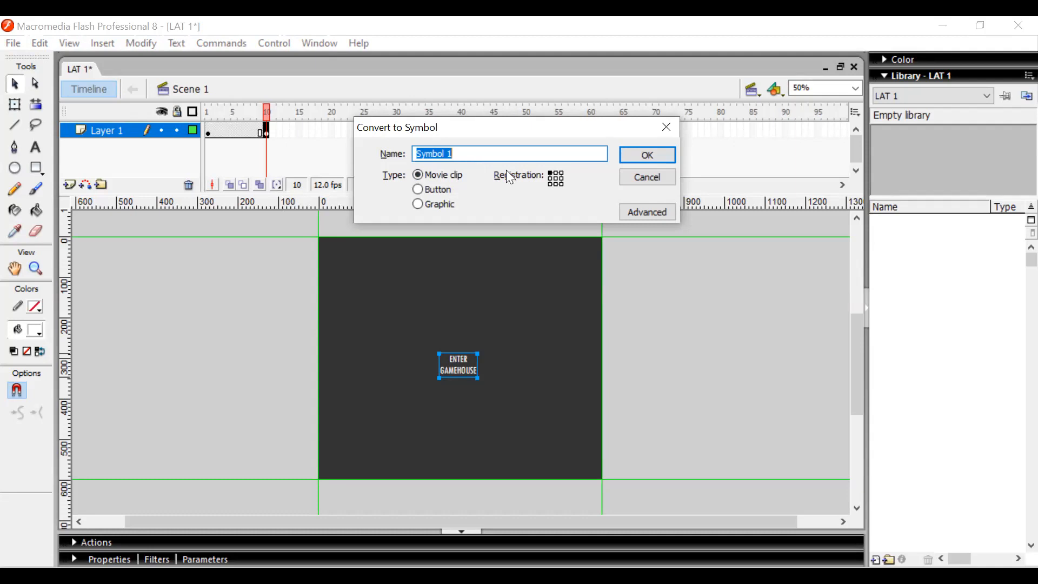
left_click(652, 178)
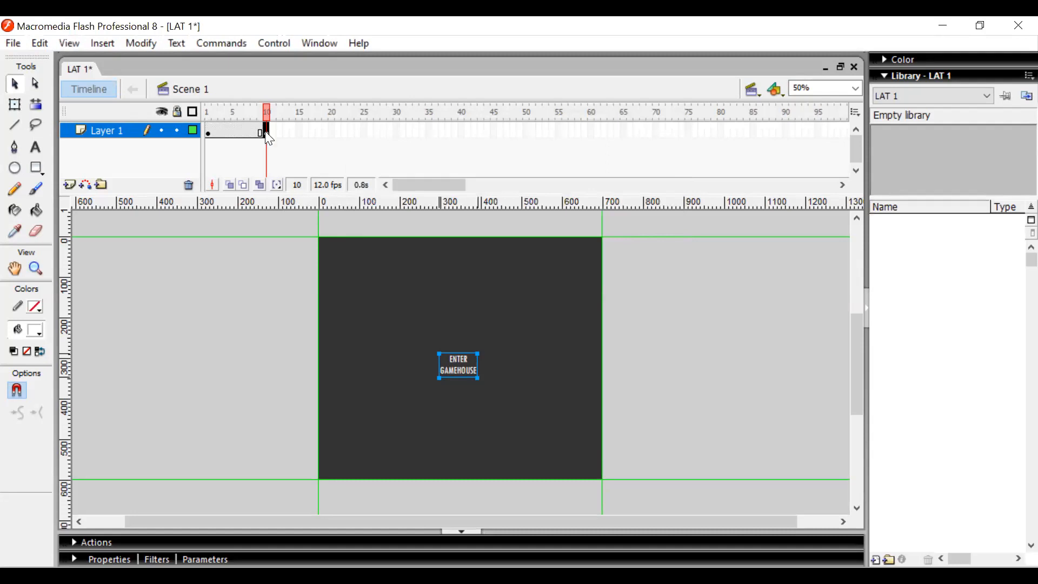
key("ctrl+z")
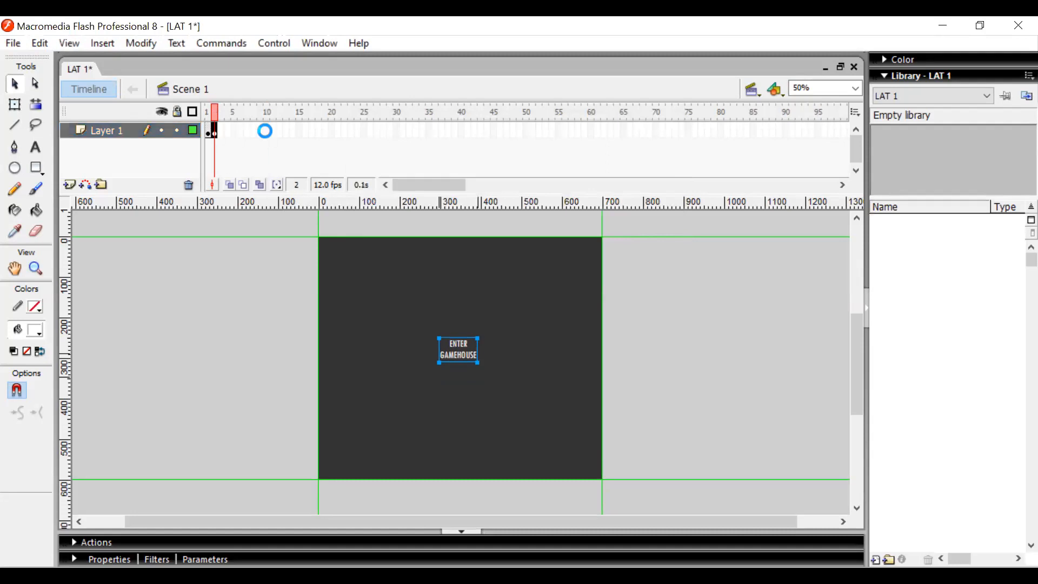
key("ctrl+z")
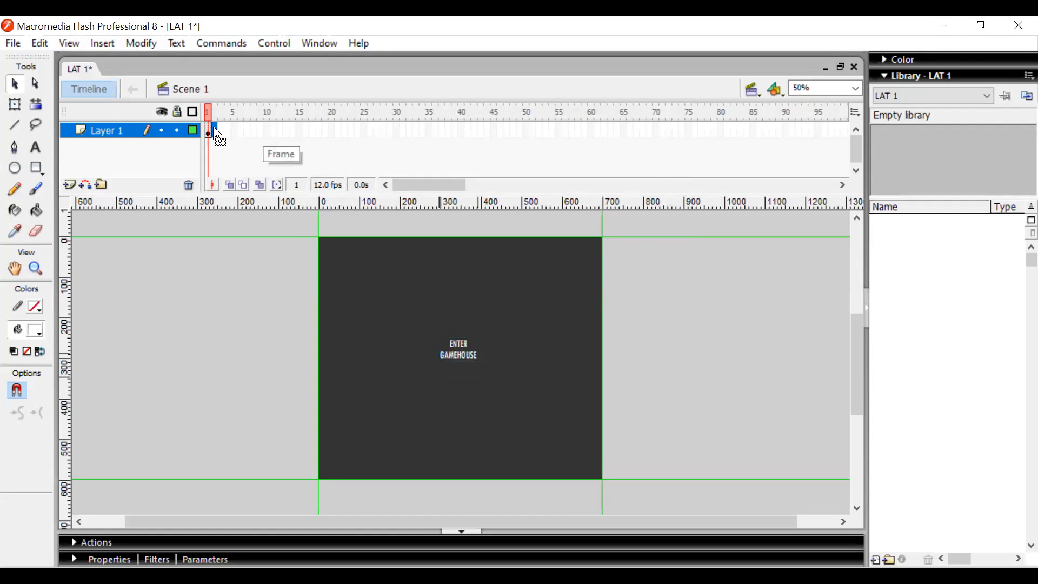
- Convert the ENTER GAMEHOUSE text on frame 1 to a Button symbol, and test the movie
left_click(211, 132)
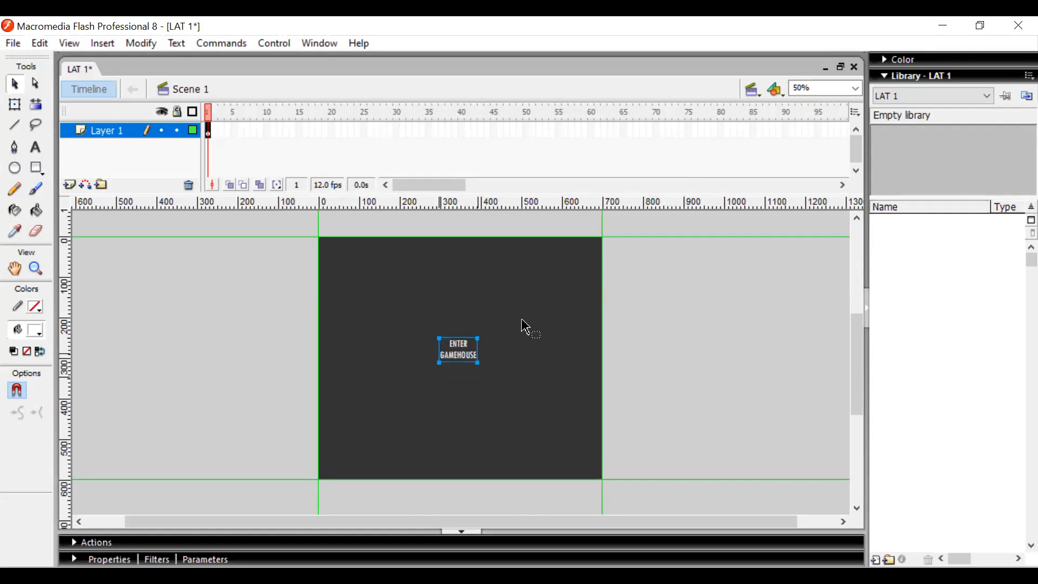
key("F8")
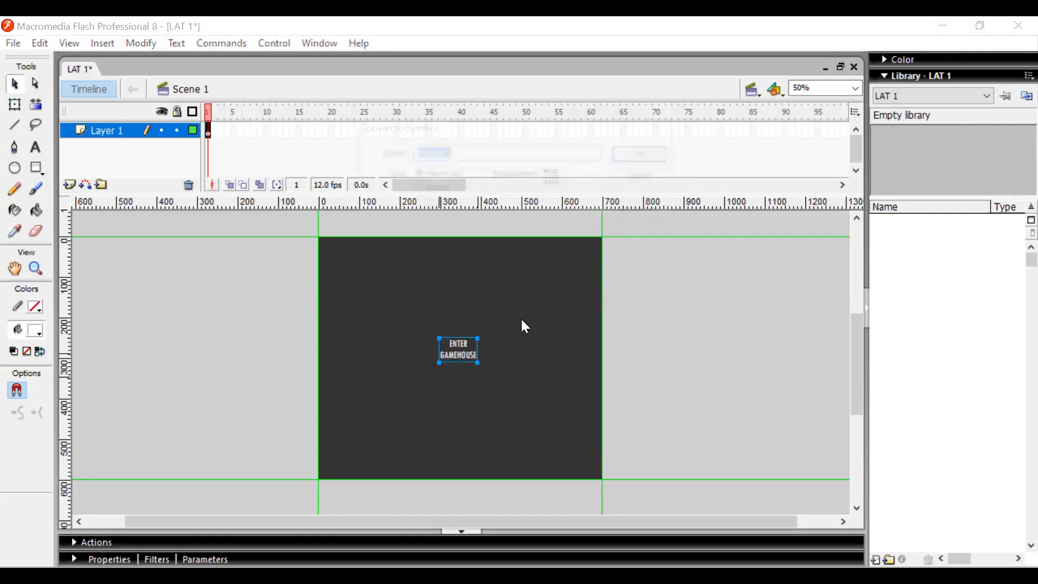
left_click(432, 185)
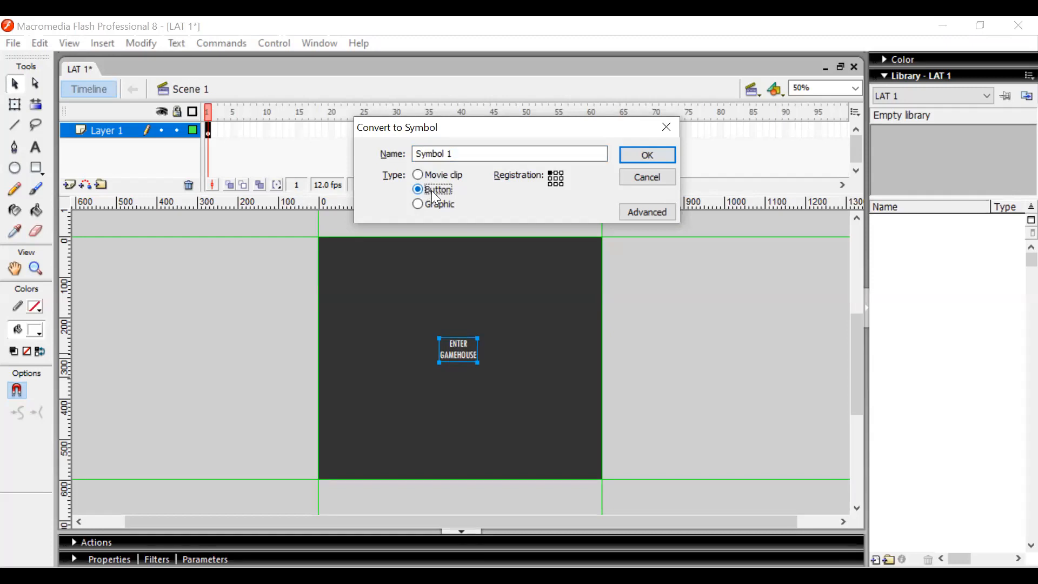
left_click(655, 154)
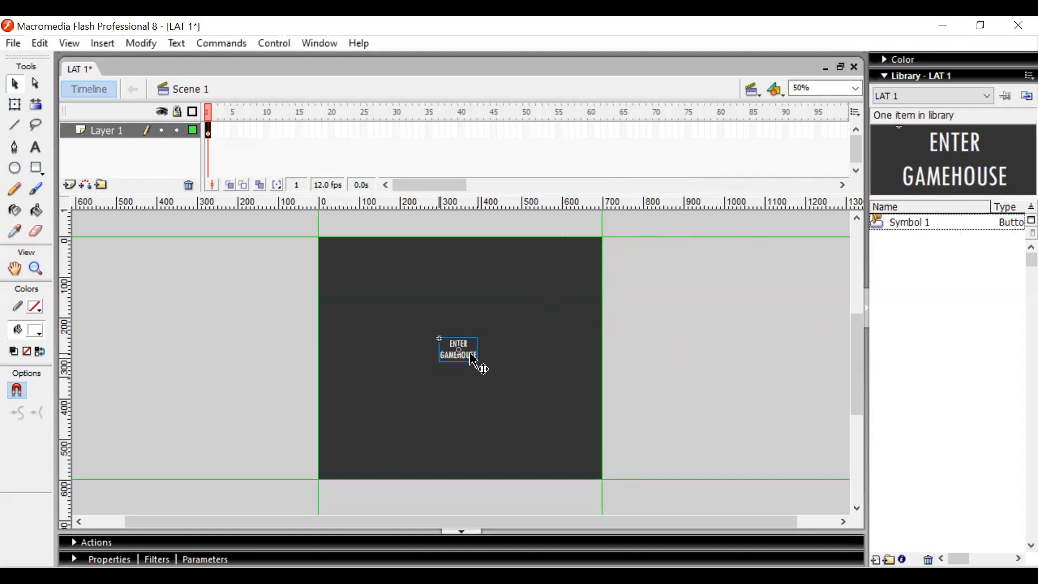
key("ctrl+Return")
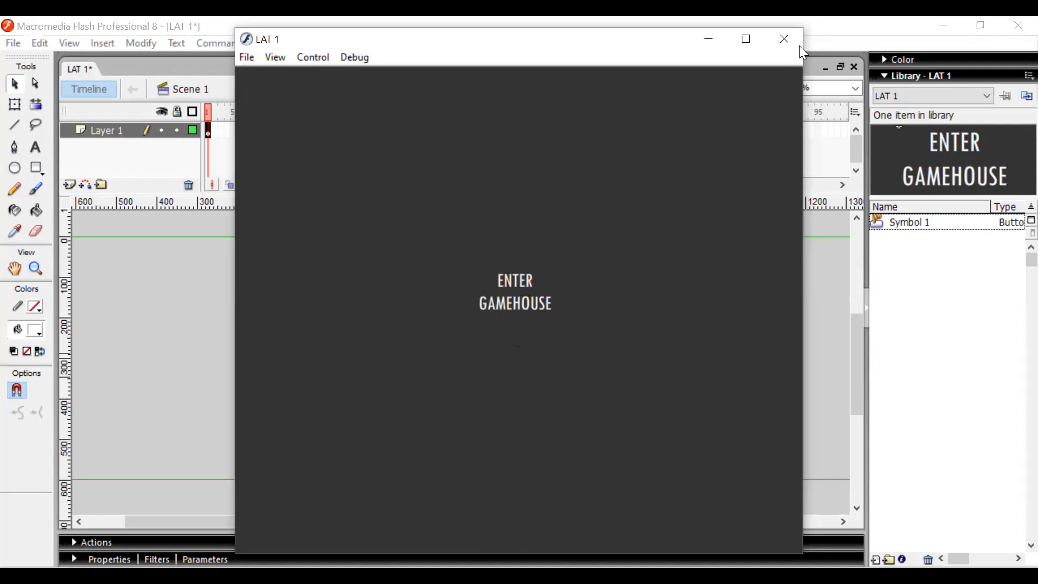
left_click(784, 39)
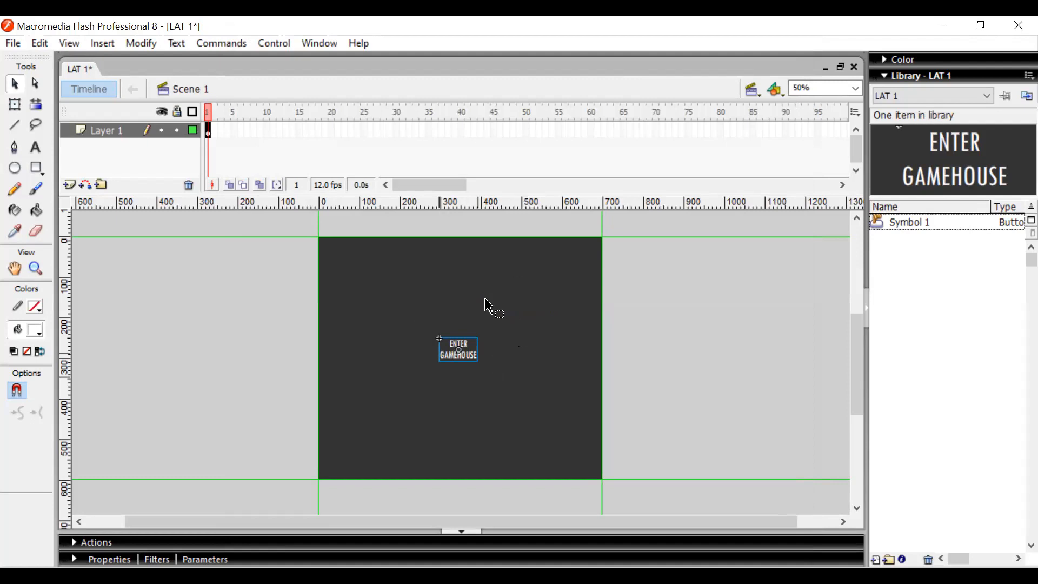
- Open the ENTER GAMEHOUSE button symbol for editing and insert a keyframe in its Over state
key("ctrl+equal")
key("ctrl+equal")
key("ctrl+equal")
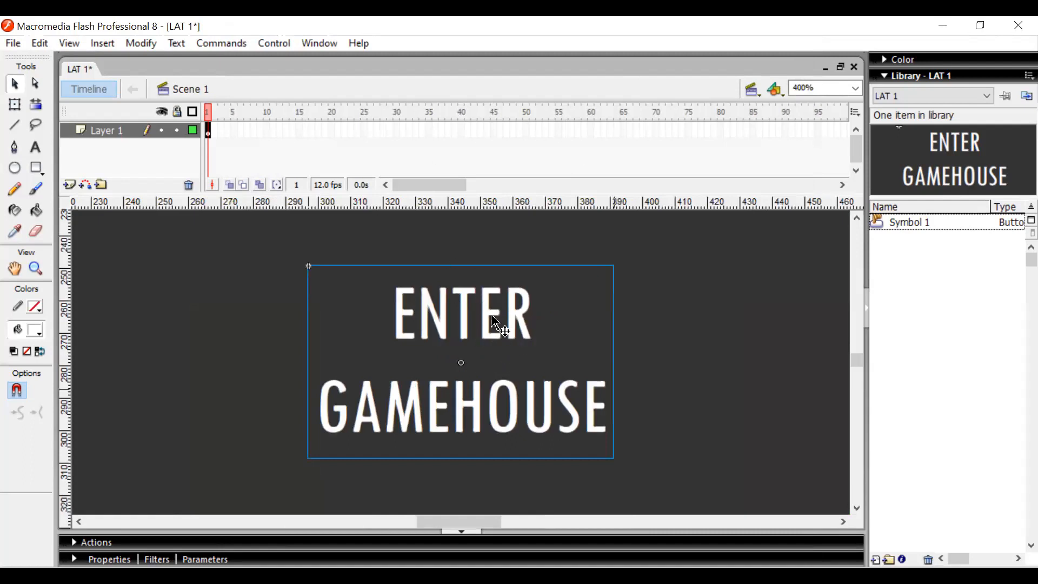
double_click(498, 324)
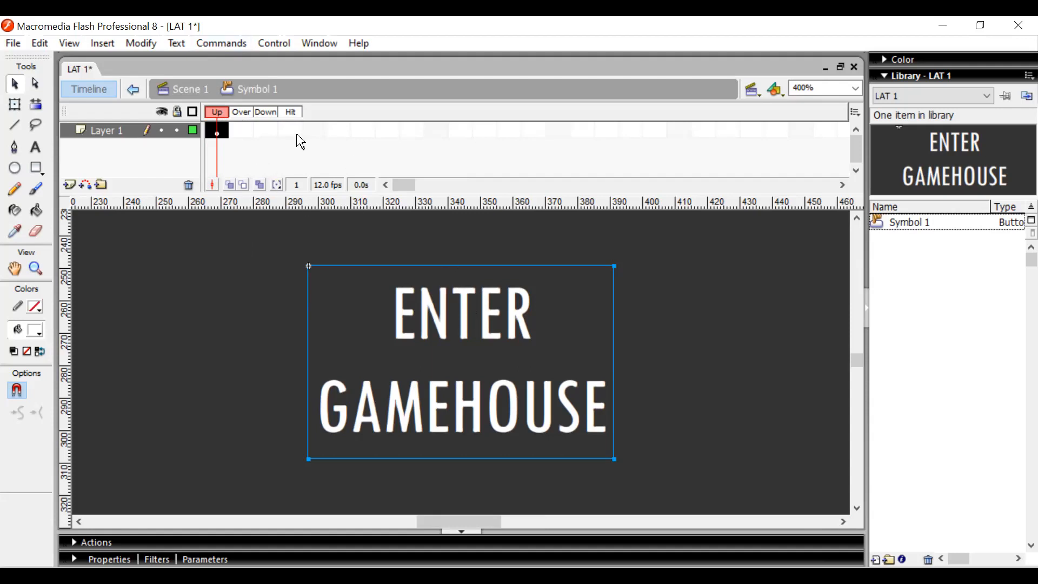
left_click(241, 129)
right_click(241, 131)
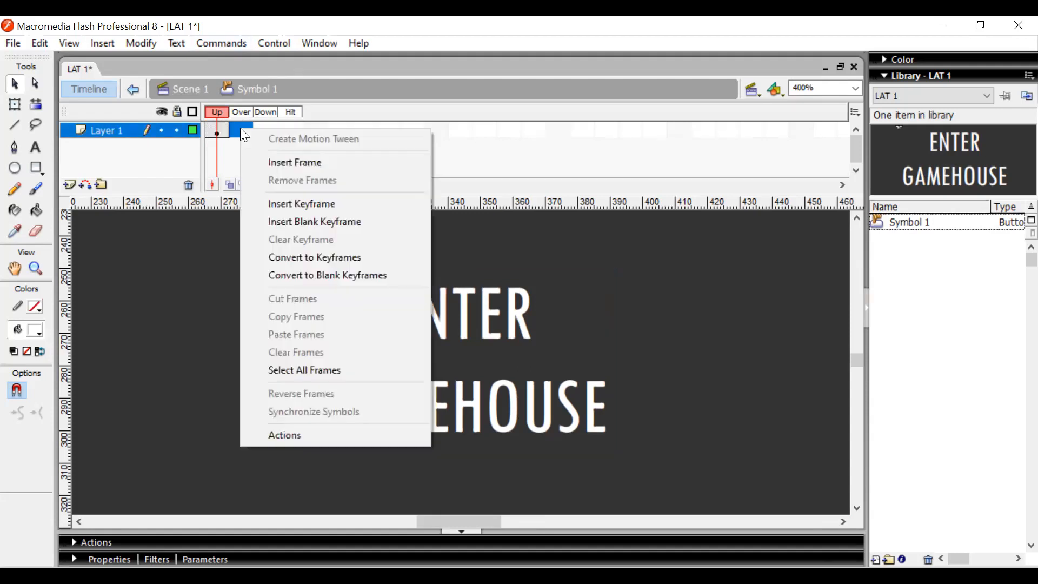
left_click(317, 205)
- Enlarge the Over state's text around its center to about 117 x 74 px and color it yellow
left_click(15, 105)
left_click(425, 373)
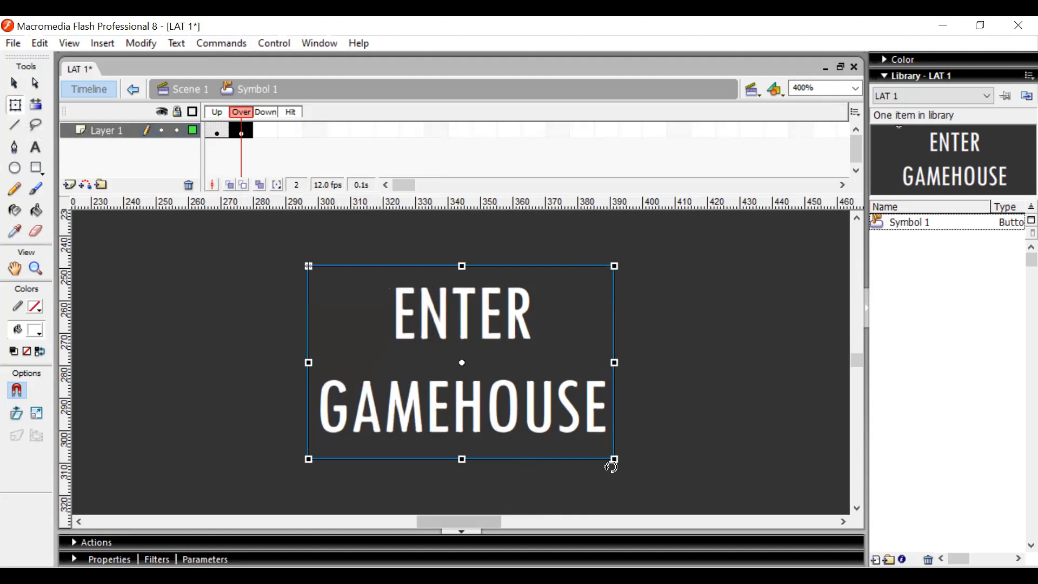
left_click_drag(615, 468, 650, 483)
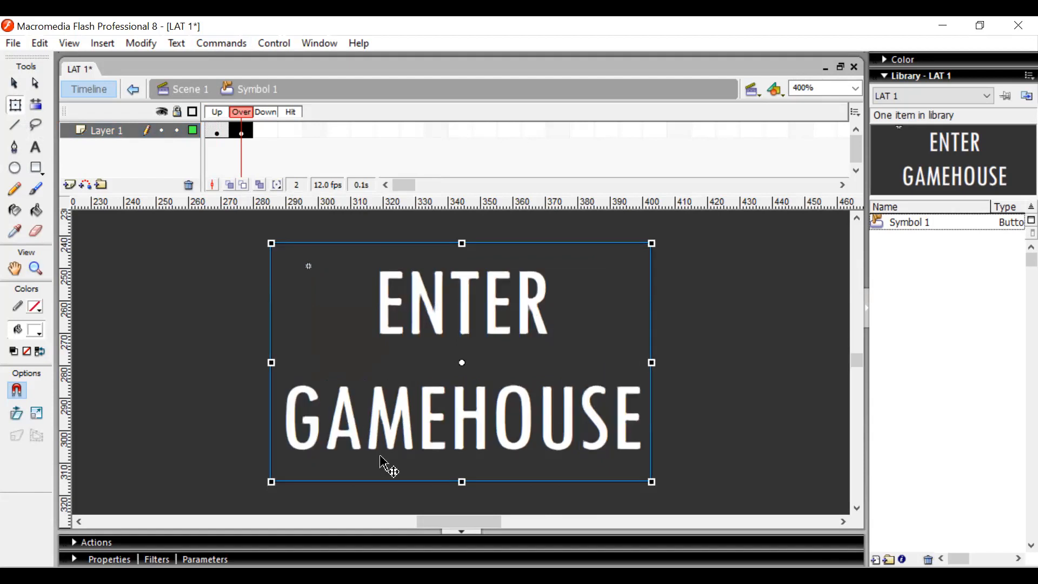
left_click(99, 557)
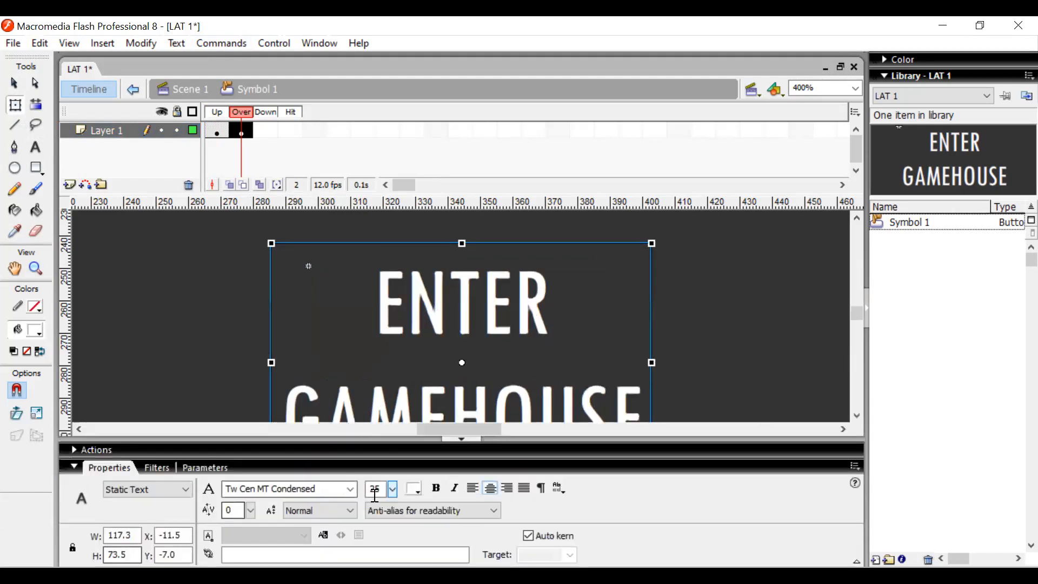
left_click(417, 492)
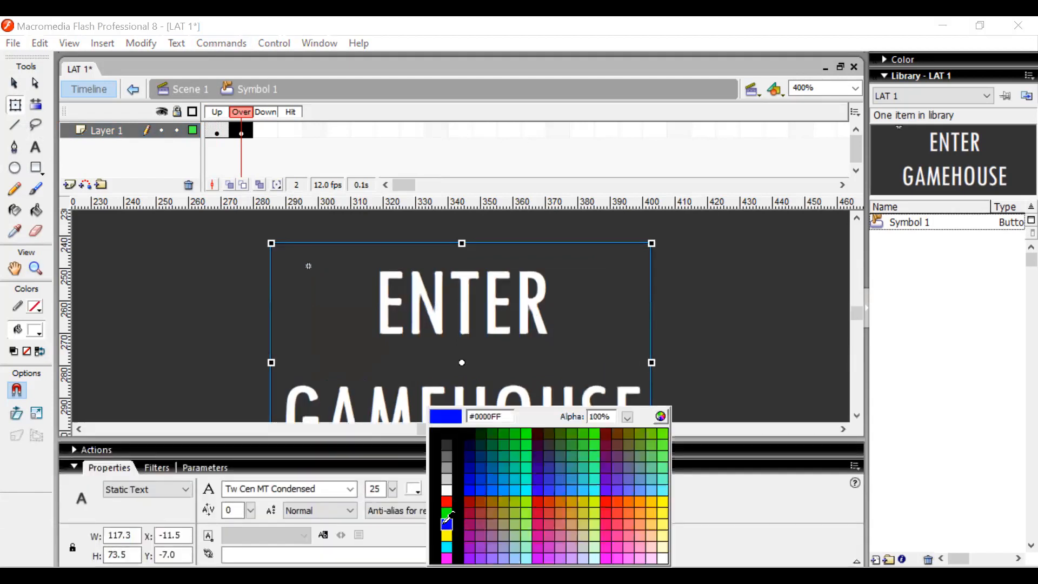
left_click(445, 534)
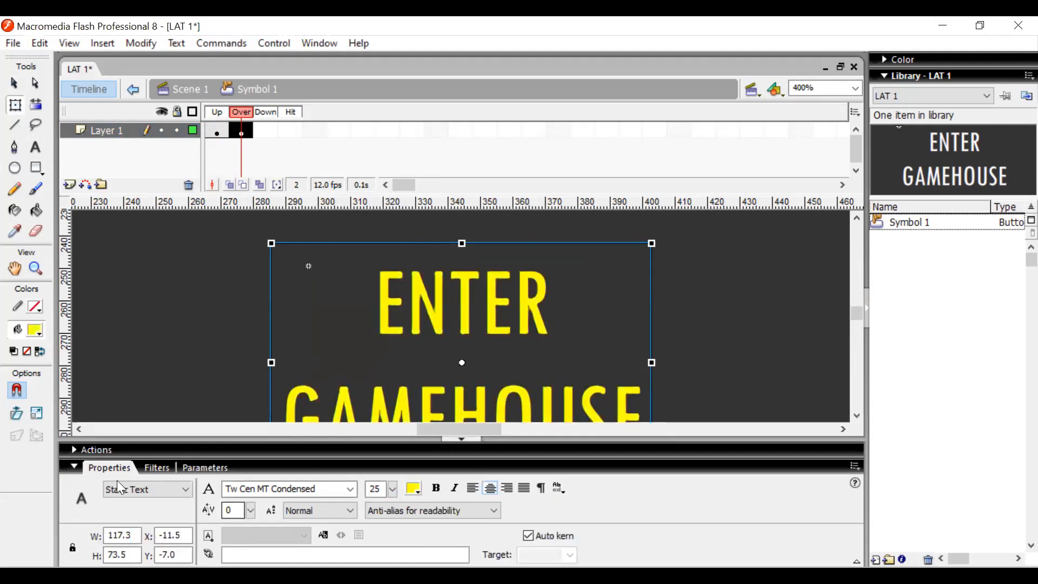
left_click(74, 468)
- Insert a keyframe in the button's Down state and shrink its text around the center to about 104 x 56 px
left_click(268, 130)
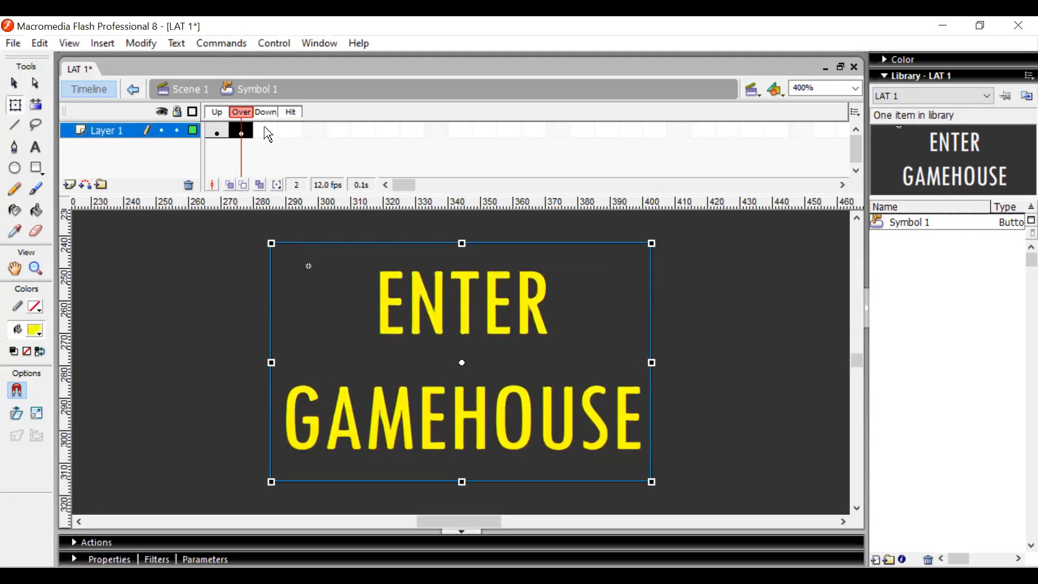
right_click(266, 130)
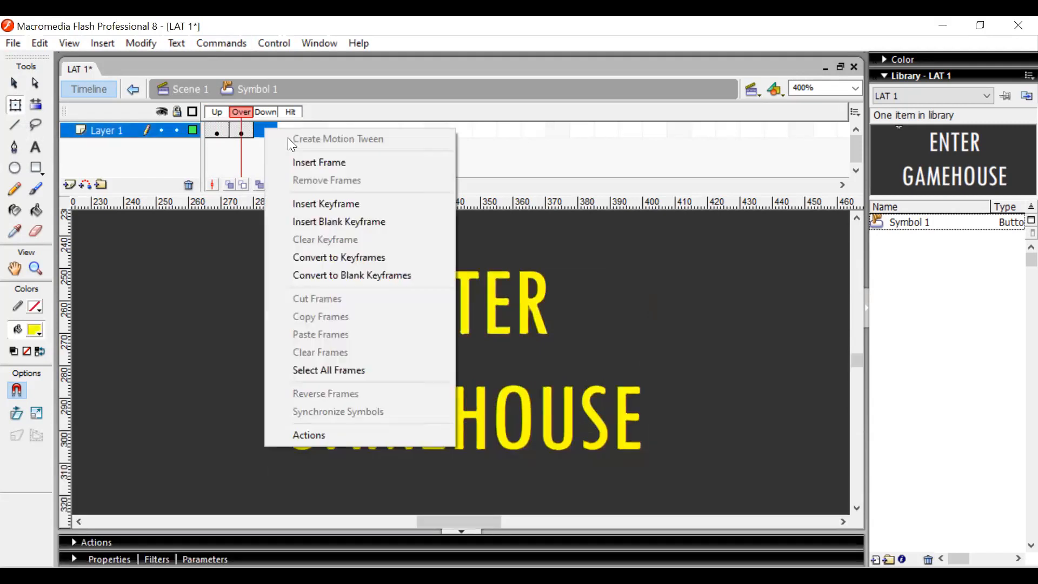
left_click(305, 205)
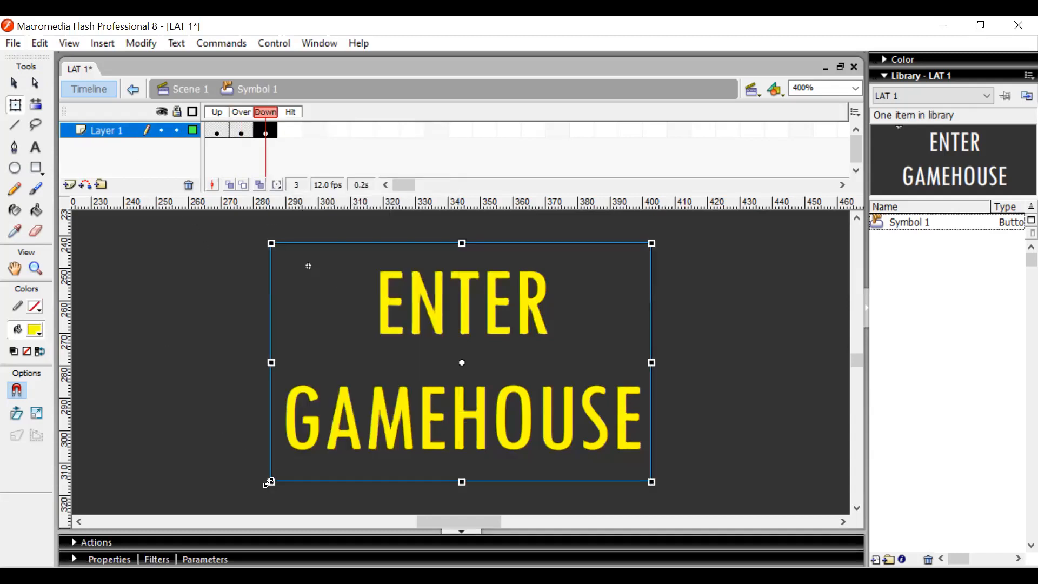
left_click_drag(269, 482, 292, 456)
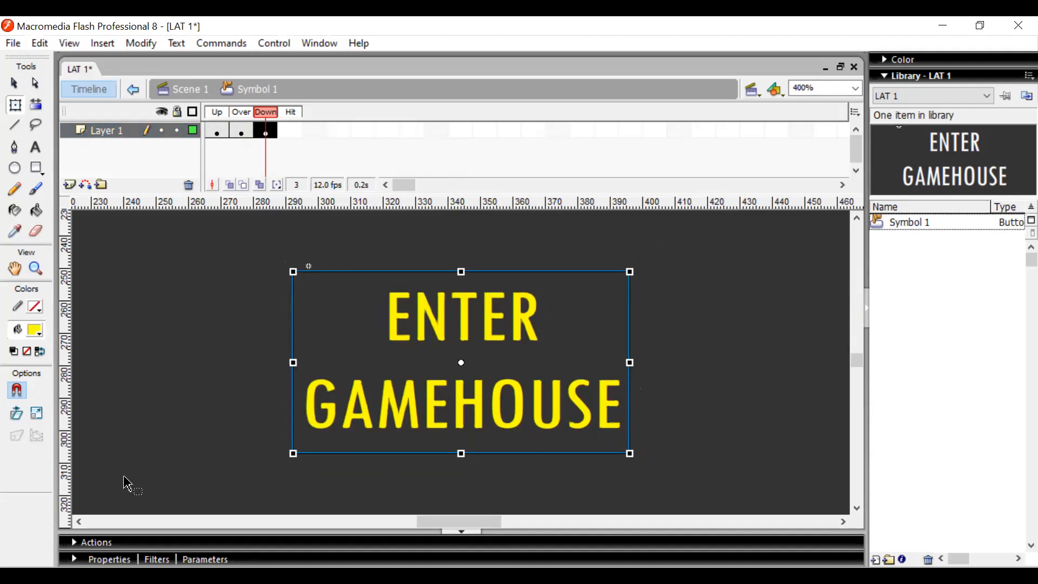
- Color the Down state's ENTER GAMEHOUSE text green
left_click(101, 558)
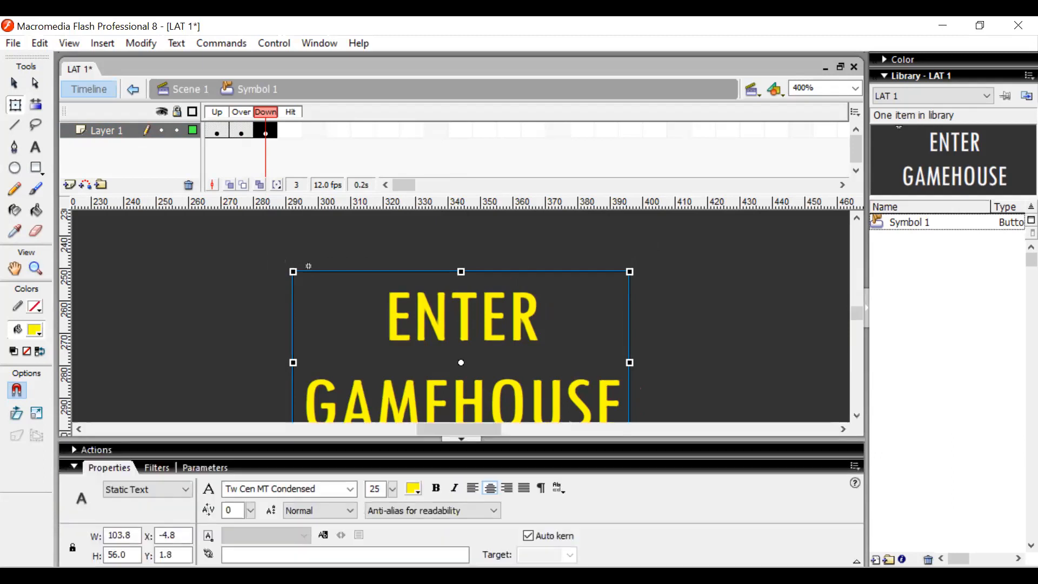
left_click(416, 488)
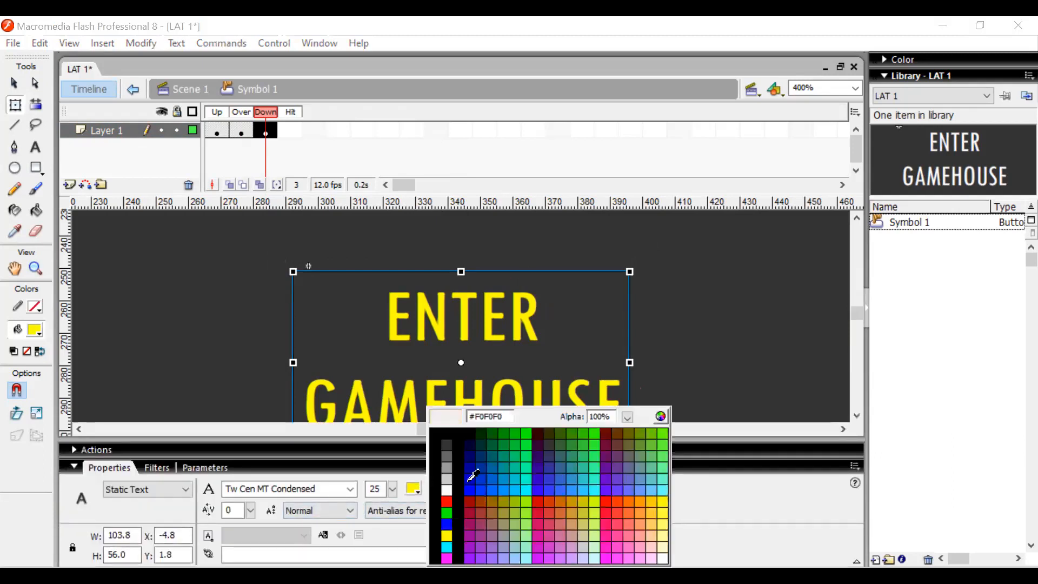
left_click(528, 449)
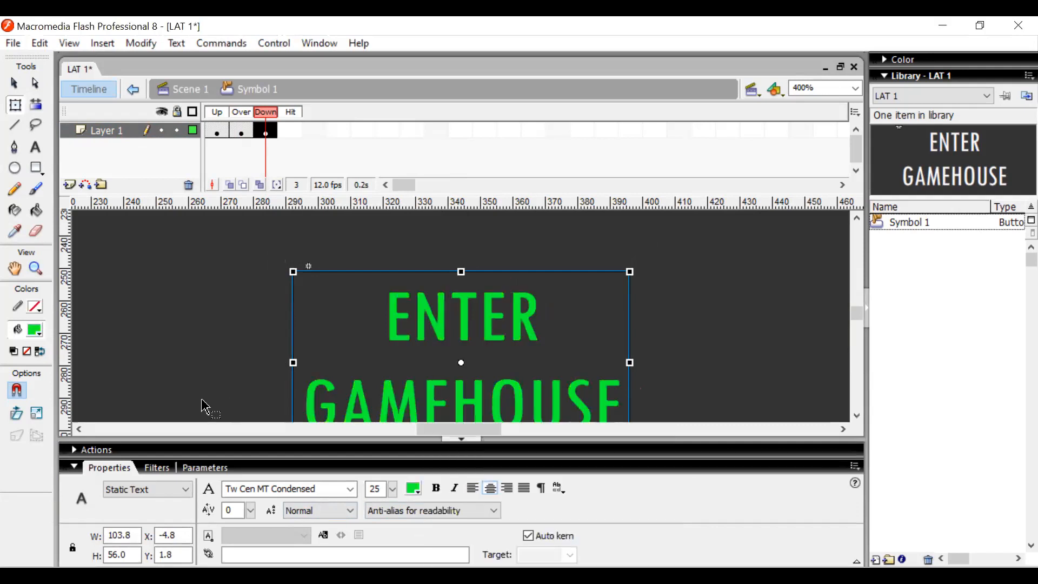
left_click(72, 468)
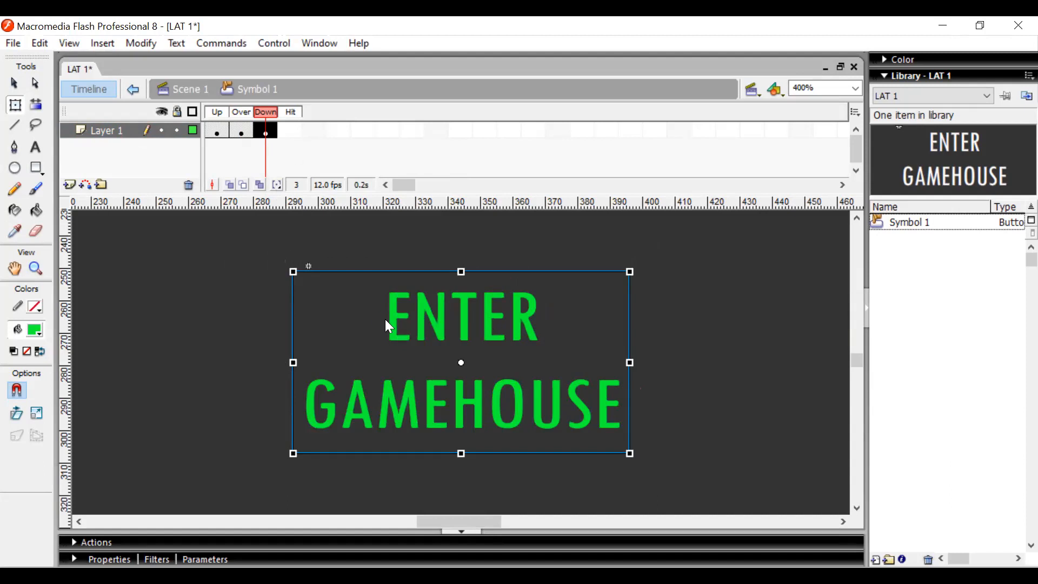
- Test the movie and check the ENTER GAMEHOUSE button's Over and Down states
key("ctrl+Return")
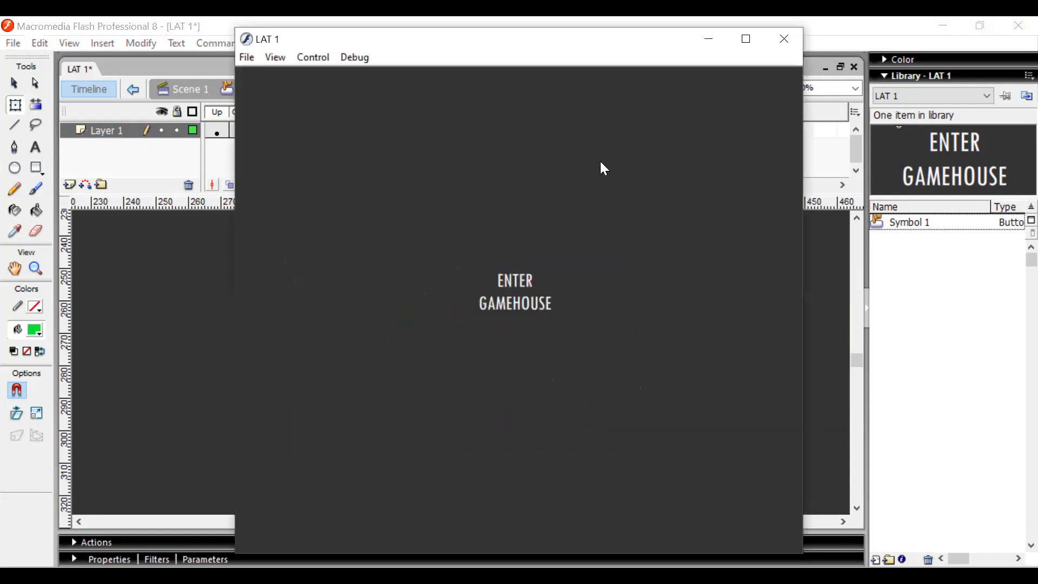
left_click(536, 295)
left_click(536, 295)
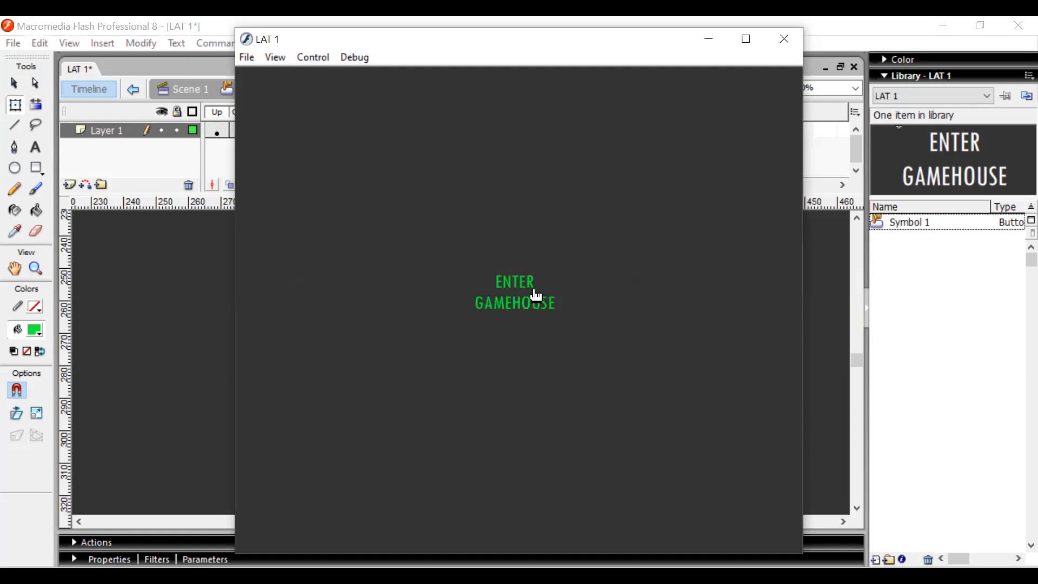
left_click(534, 296)
left_click(533, 294)
left_click(532, 294)
left_click(533, 293)
left_click(534, 292)
left_click(536, 294)
left_click(536, 292)
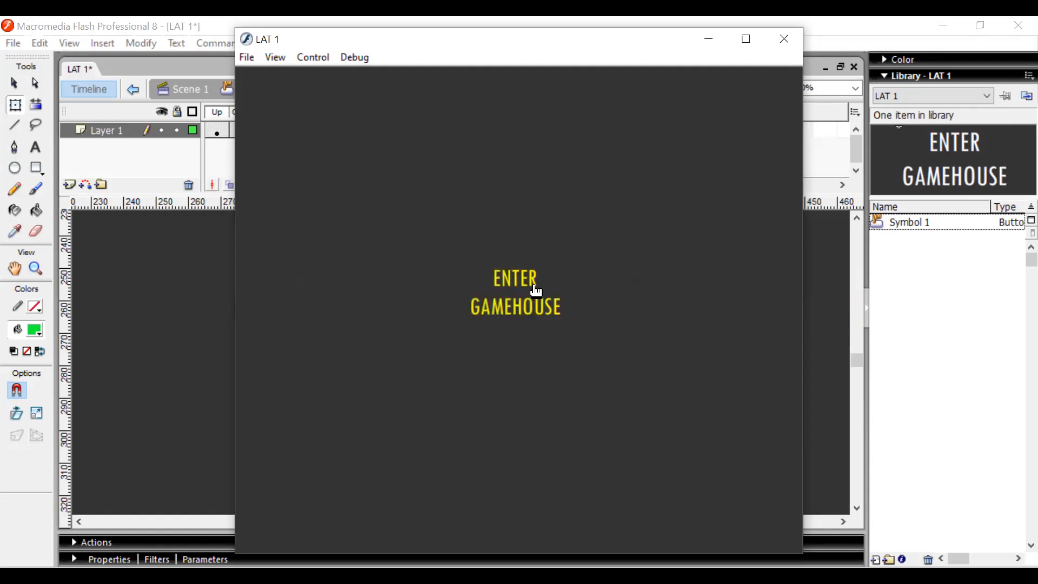
left_click(538, 295)
left_click(537, 290)
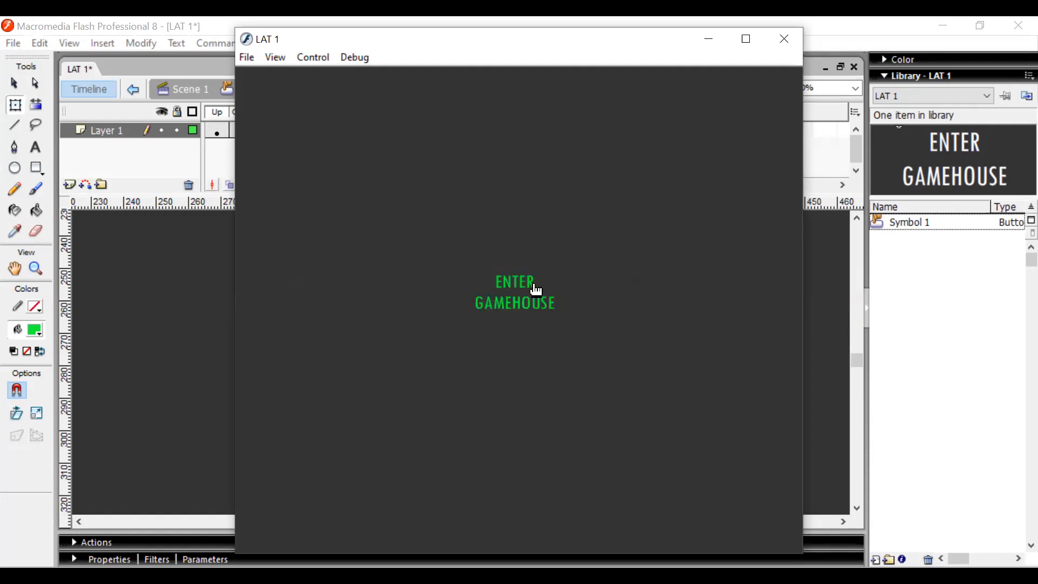
left_click(535, 288)
left_click(536, 291)
left_click(536, 290)
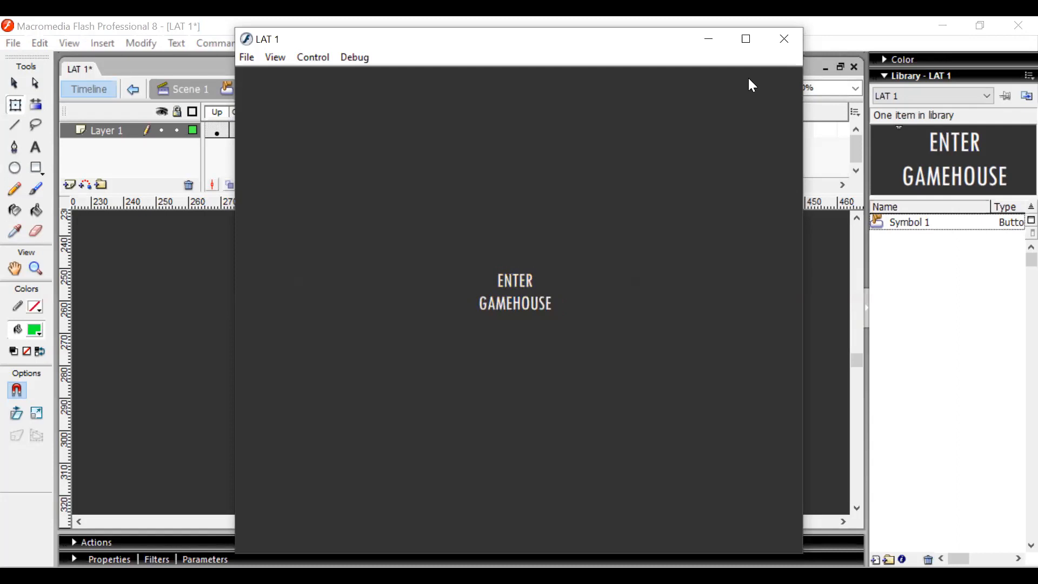
left_click(779, 43)
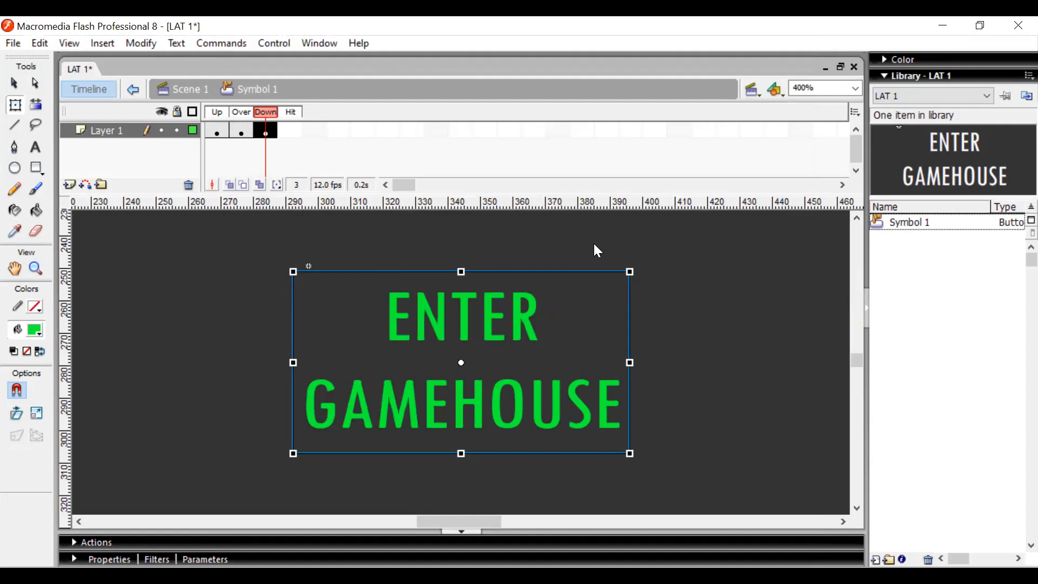
key("ctrl+Return")
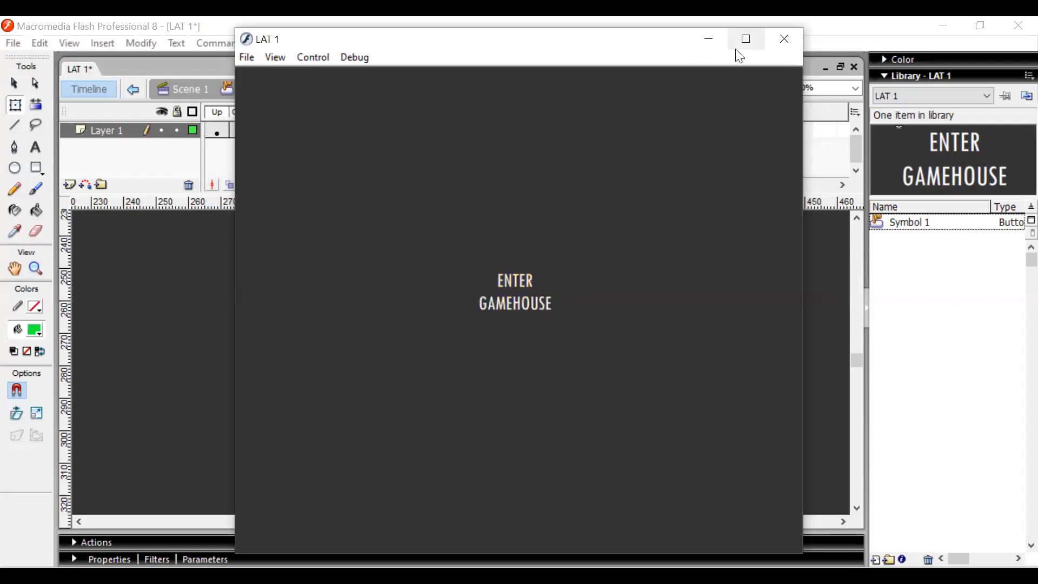
key("ctrl+w")
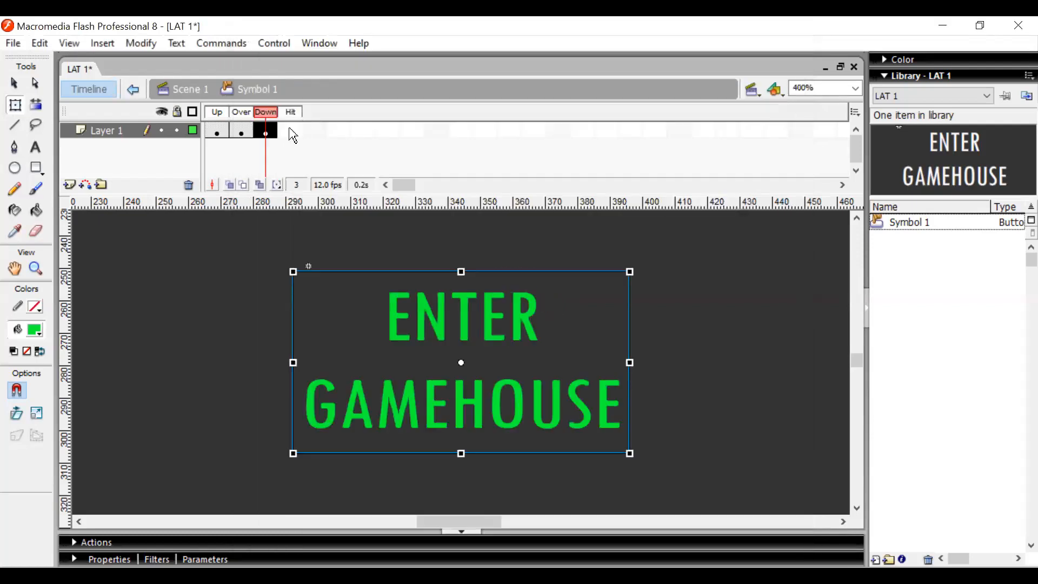
- Insert a keyframe in the Hit state and draw a green oval about 153 x 86 px covering the text as the hit area
right_click(292, 135)
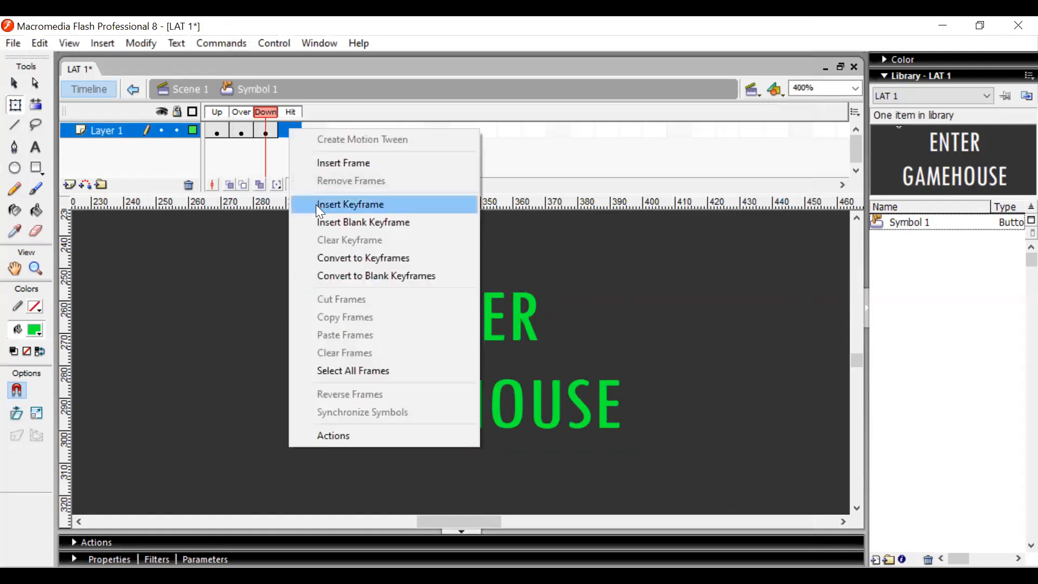
left_click(316, 204)
left_click(16, 167)
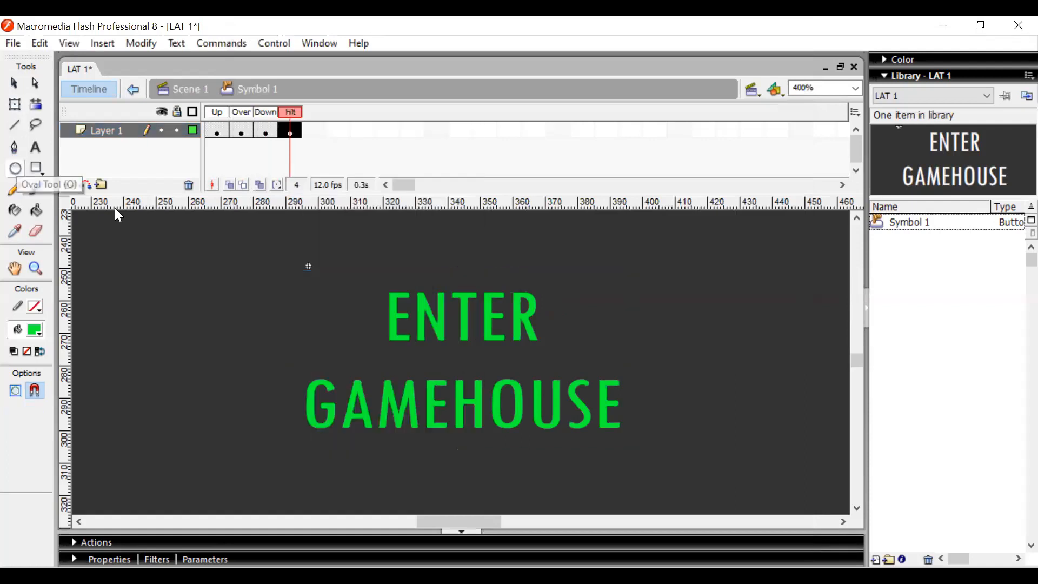
left_click_drag(227, 230, 723, 508)
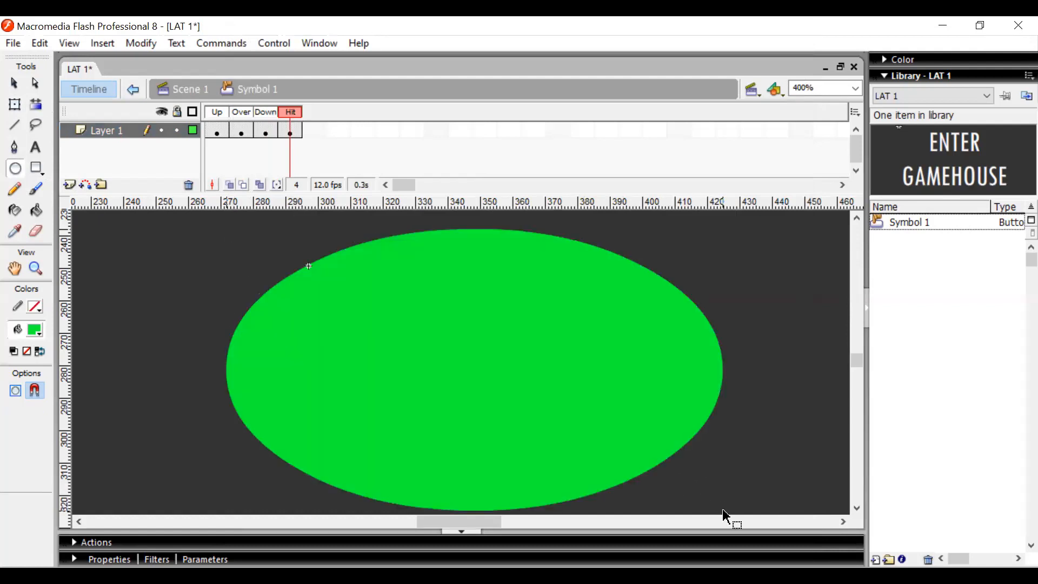
- Test the movie with the new hit area from inside the button symbol and again from Scene 1
key("ctrl+Return")
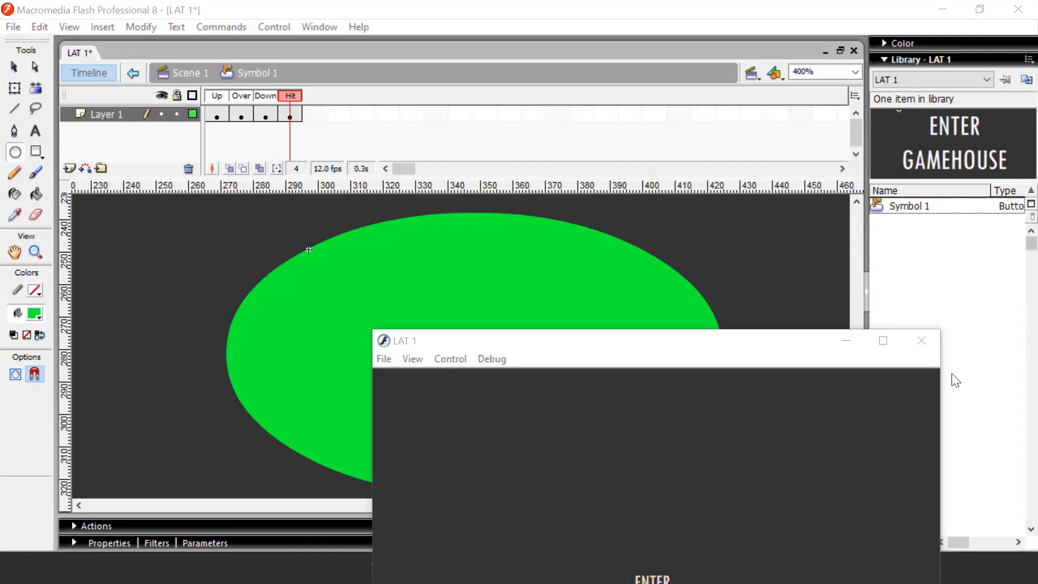
left_click(925, 335)
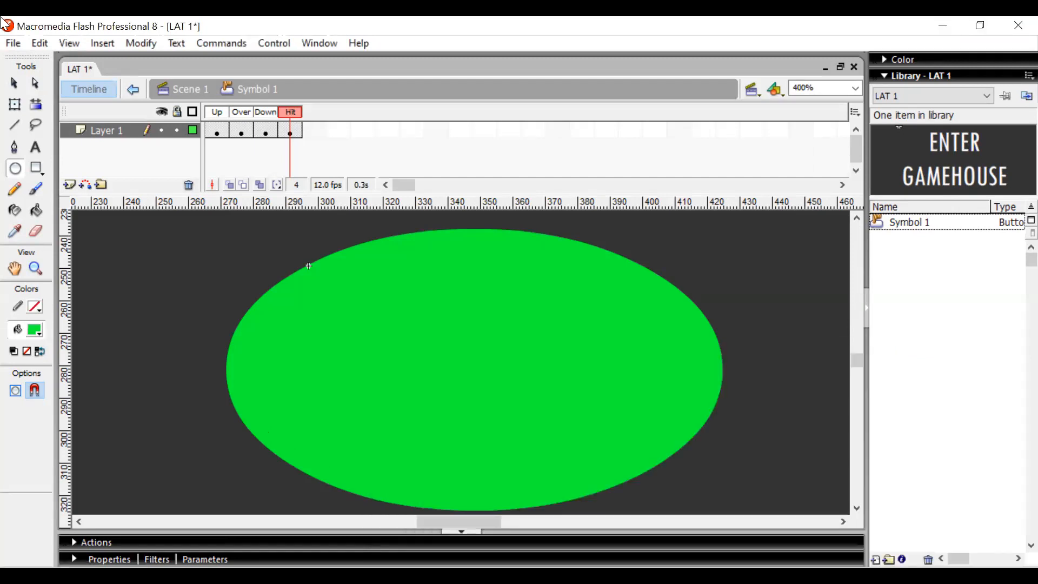
left_click(193, 83)
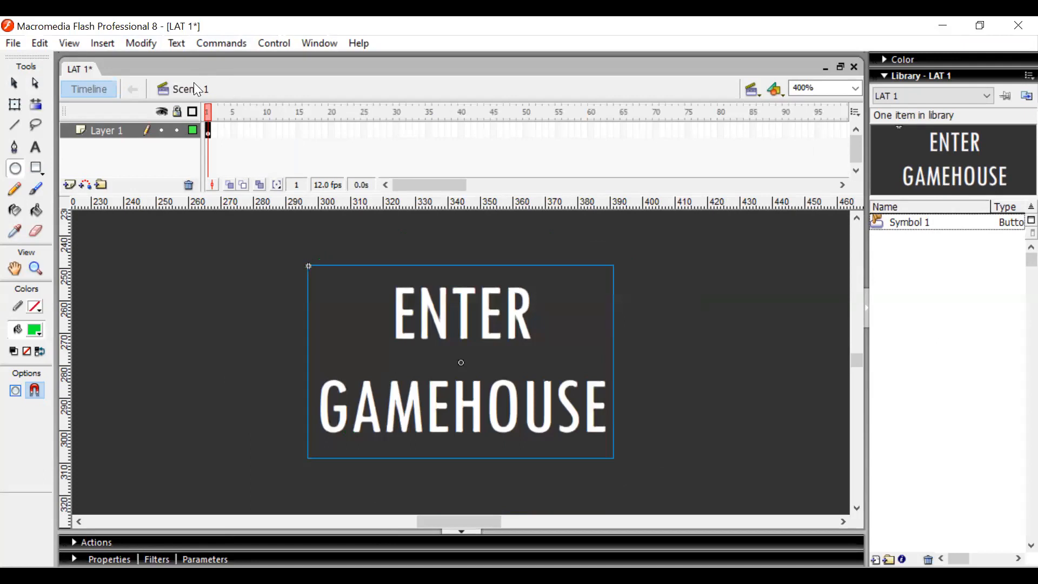
key("ctrl+Return")
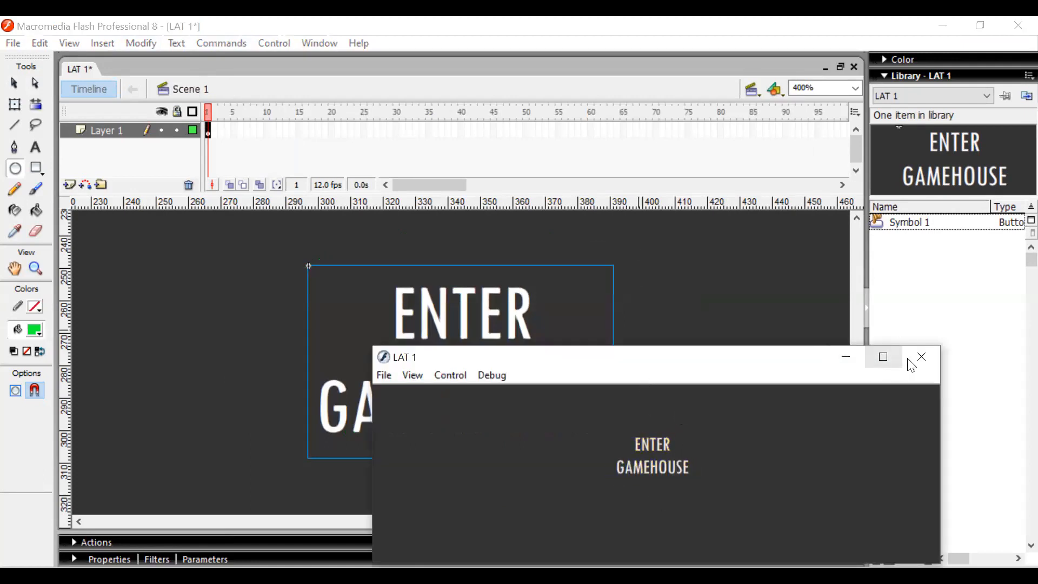
left_click(924, 357)
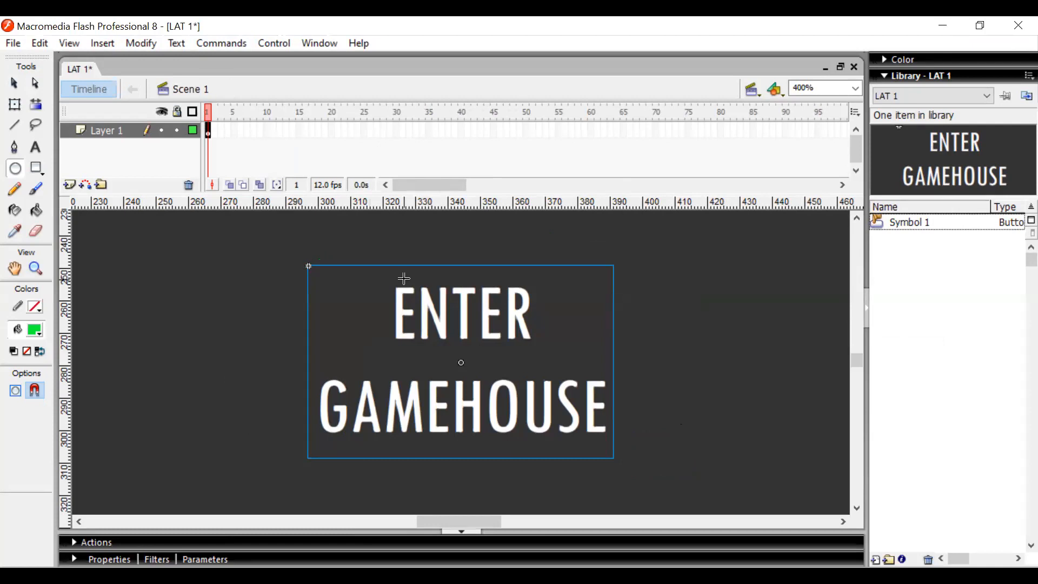
- Reopen the ENTER GAMEHOUSE button symbol for editing and add a layer named sound above Layer 1
left_click(16, 82)
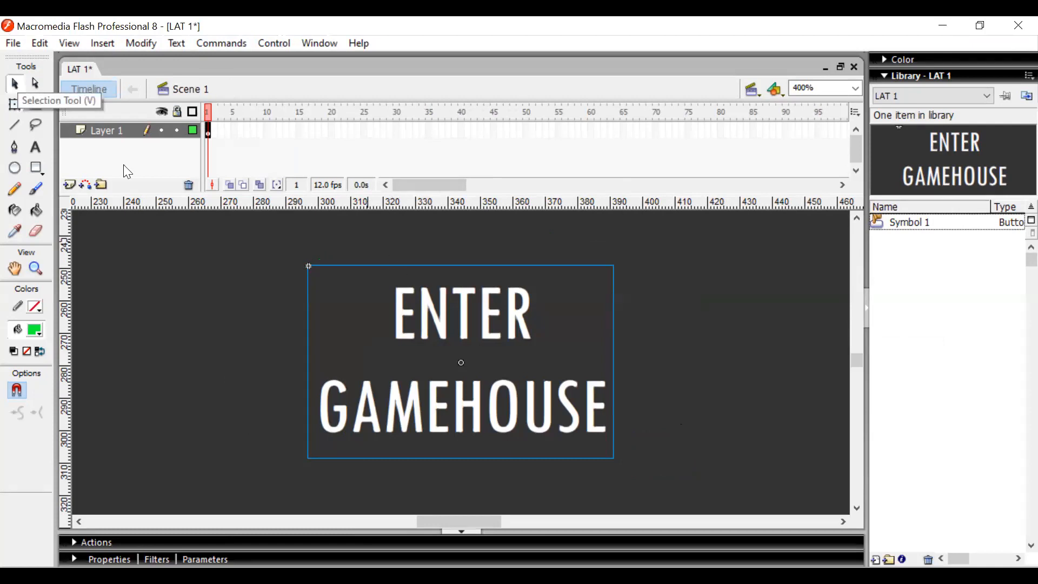
left_click(456, 331)
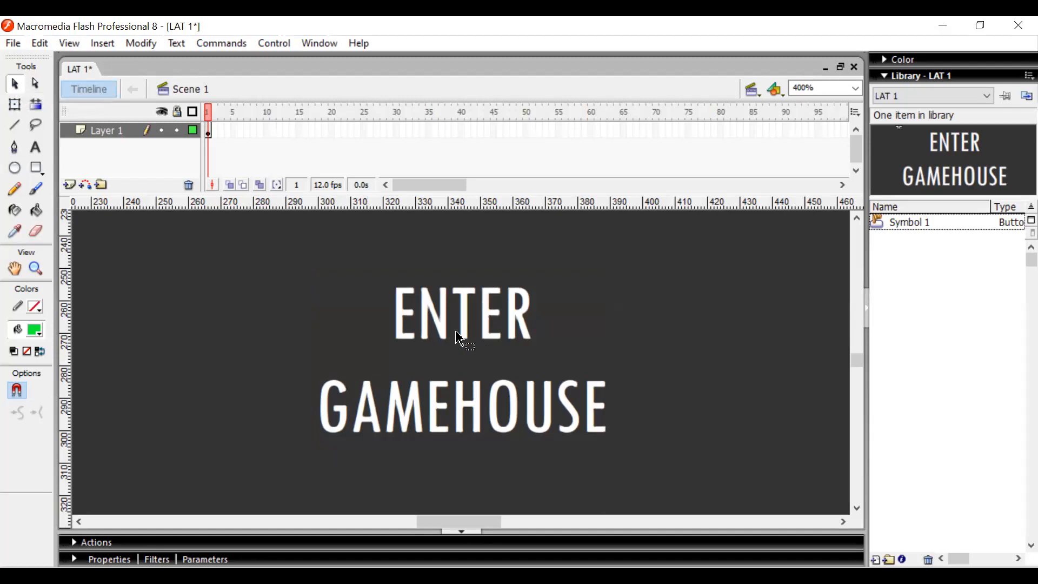
double_click(454, 338)
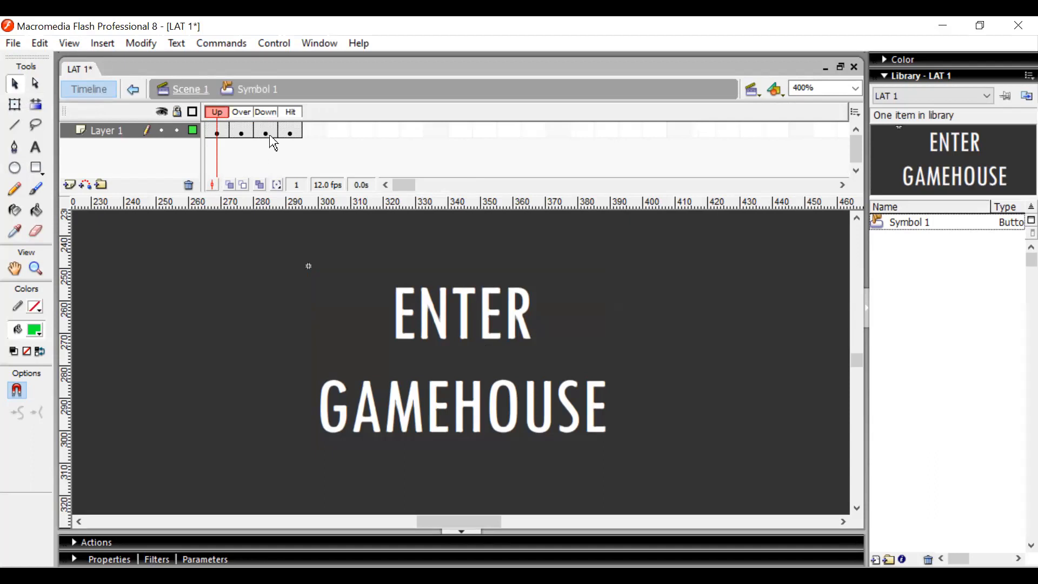
left_click(70, 185)
left_click(216, 132)
double_click(124, 131)
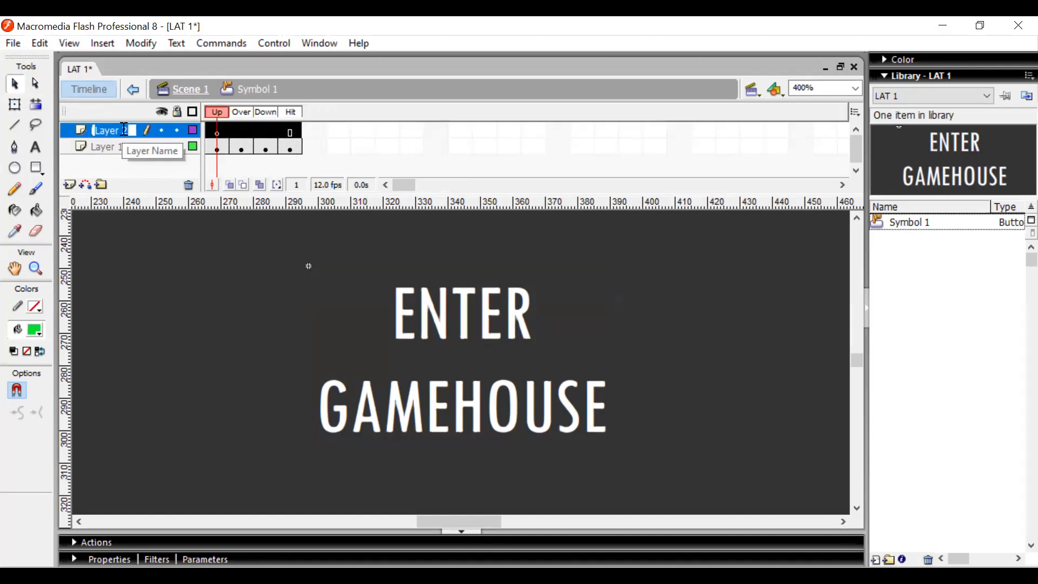
type("sound")
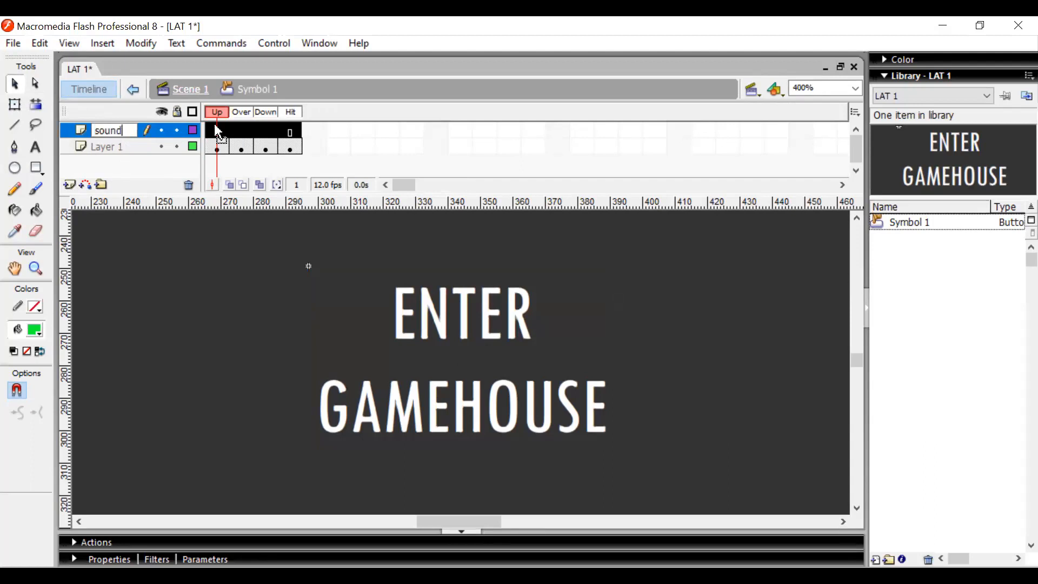
left_click(216, 128)
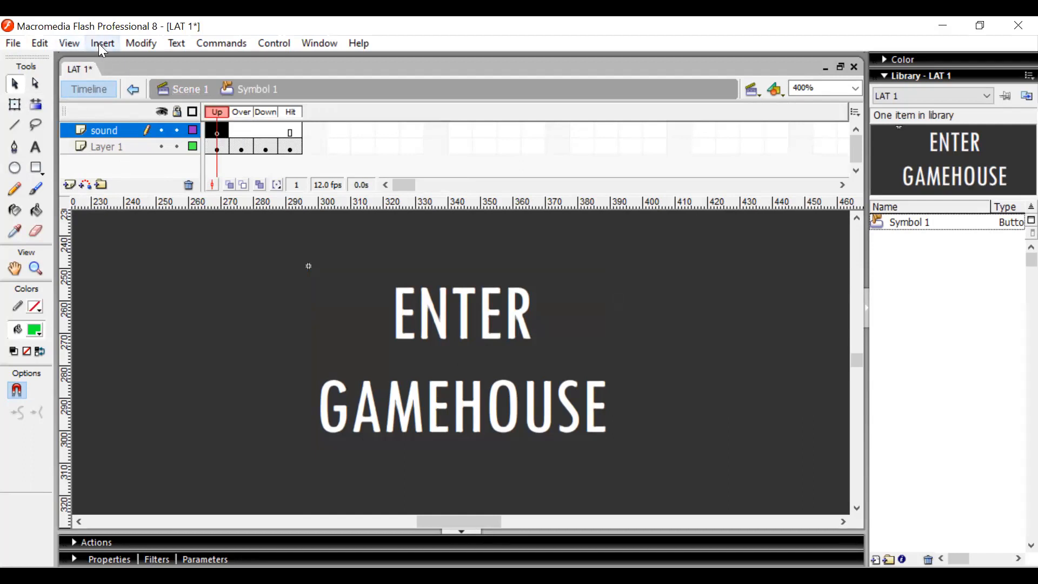
left_click(12, 43)
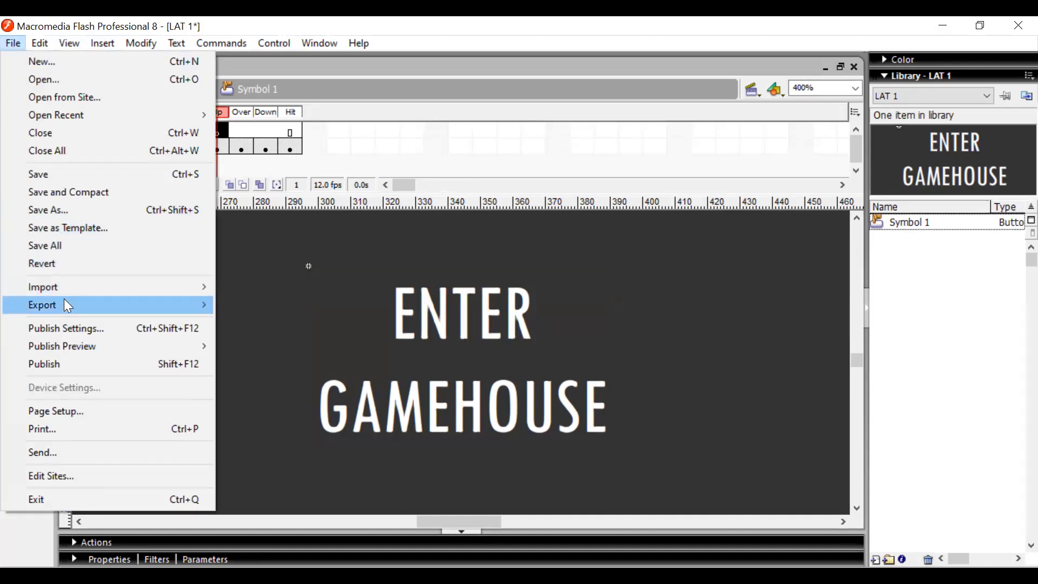
mouse_move(81, 287)
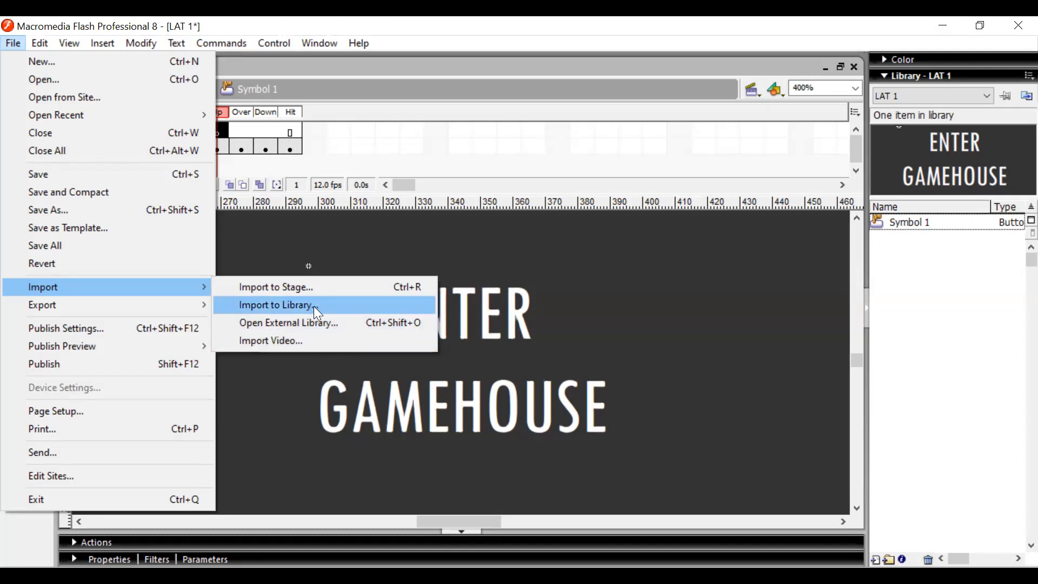
left_click(315, 307)
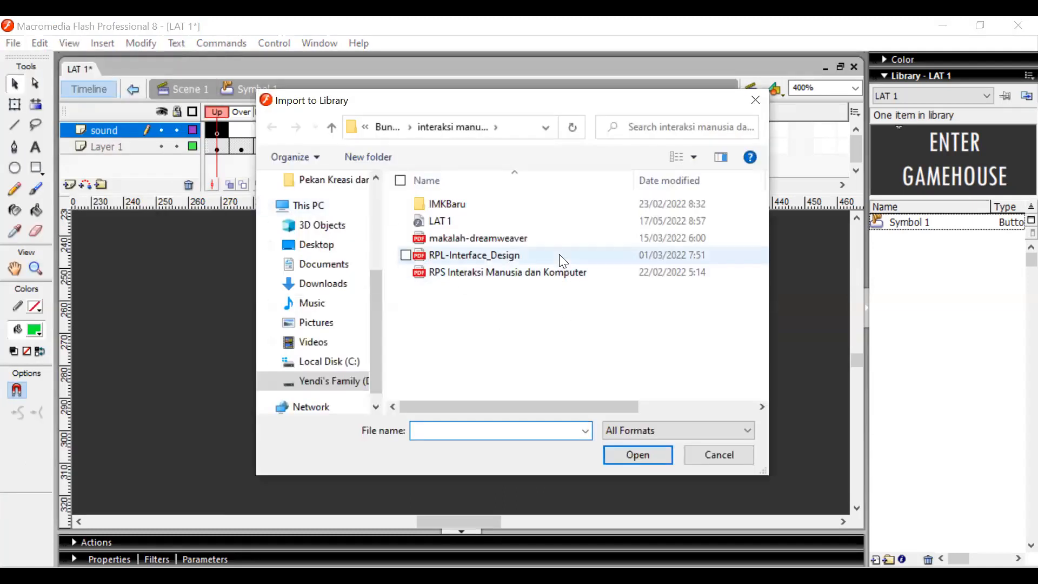
left_click(756, 100)
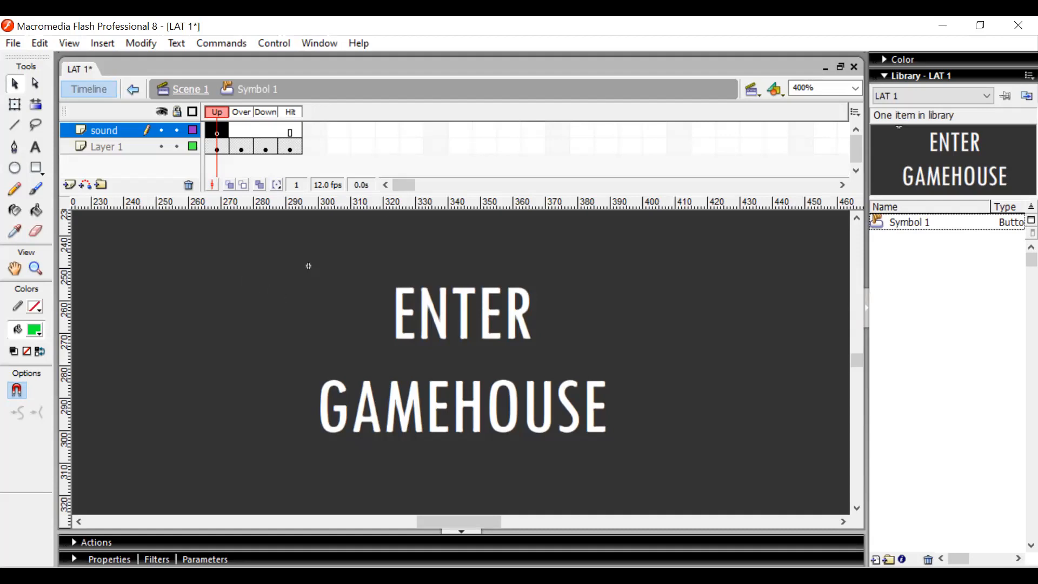
- Leave the button symbol and return to Scene 1
key("alt+Tab")
left_click(185, 89)
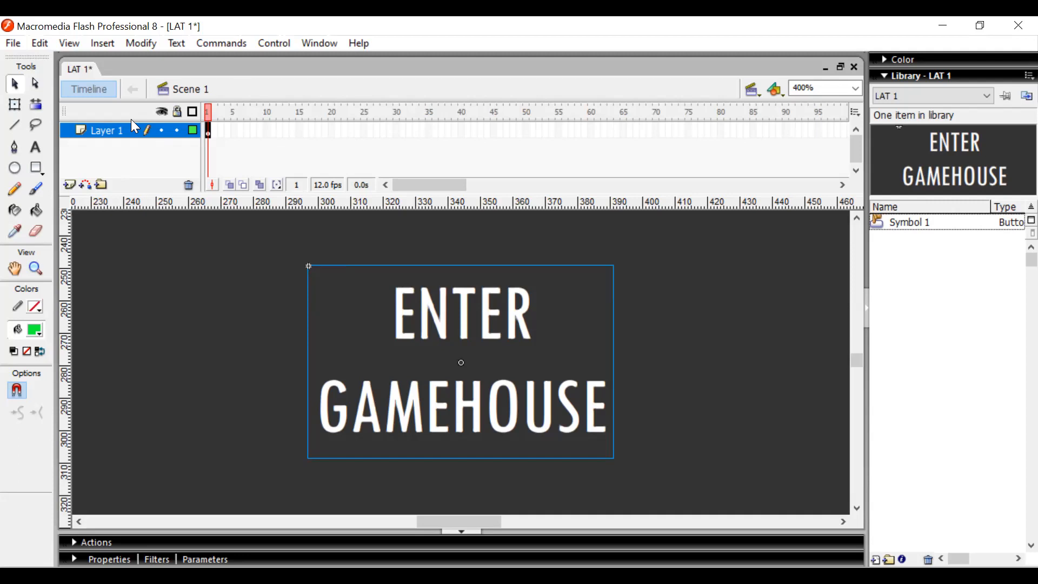
- Insert a blank keyframe at frame 2 of Layer 1 in Scene 1
left_click(213, 131)
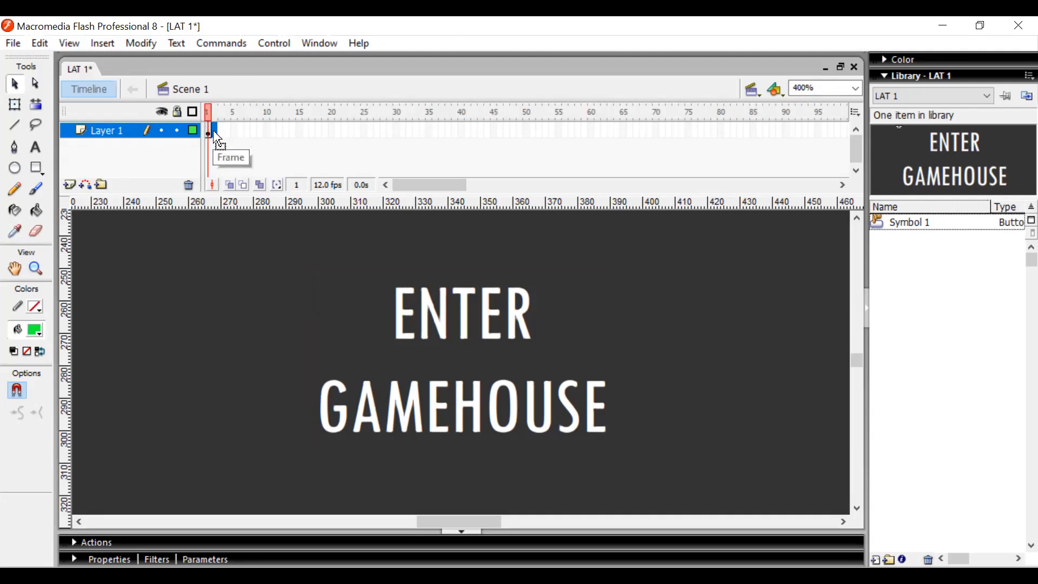
right_click(213, 131)
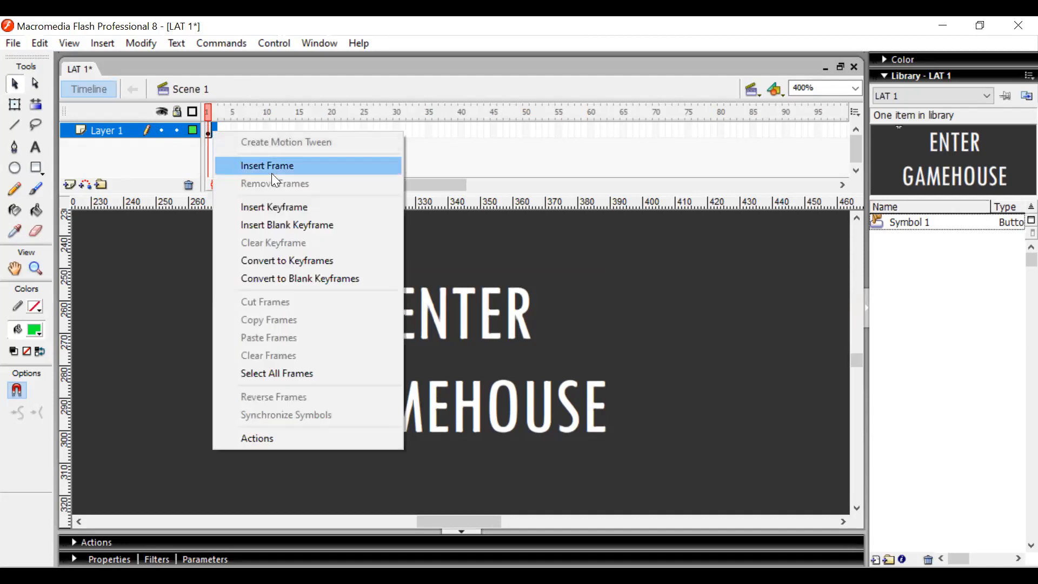
left_click(274, 230)
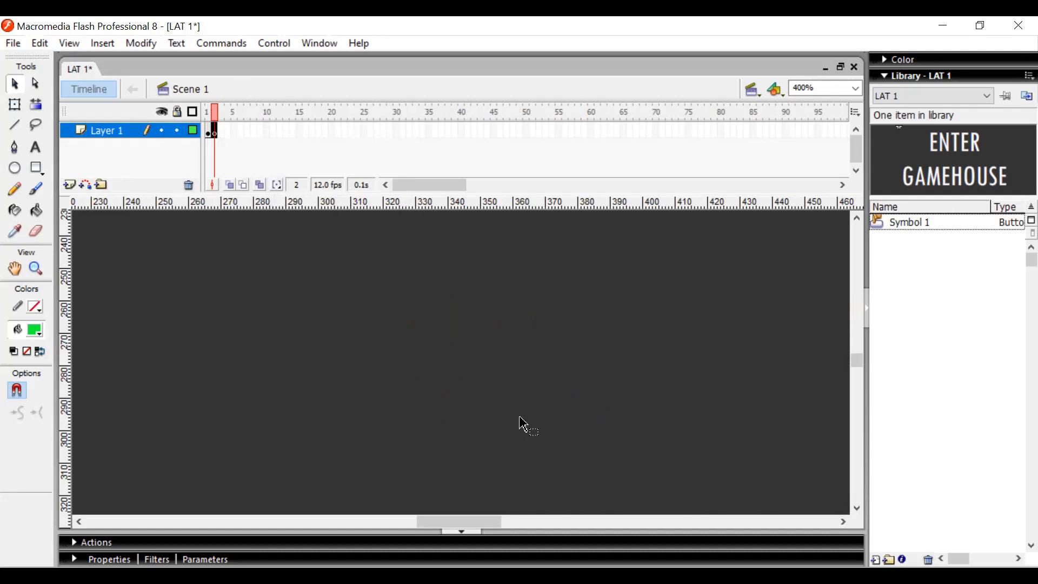
key("ctrl+minus")
key("ctrl+minus")
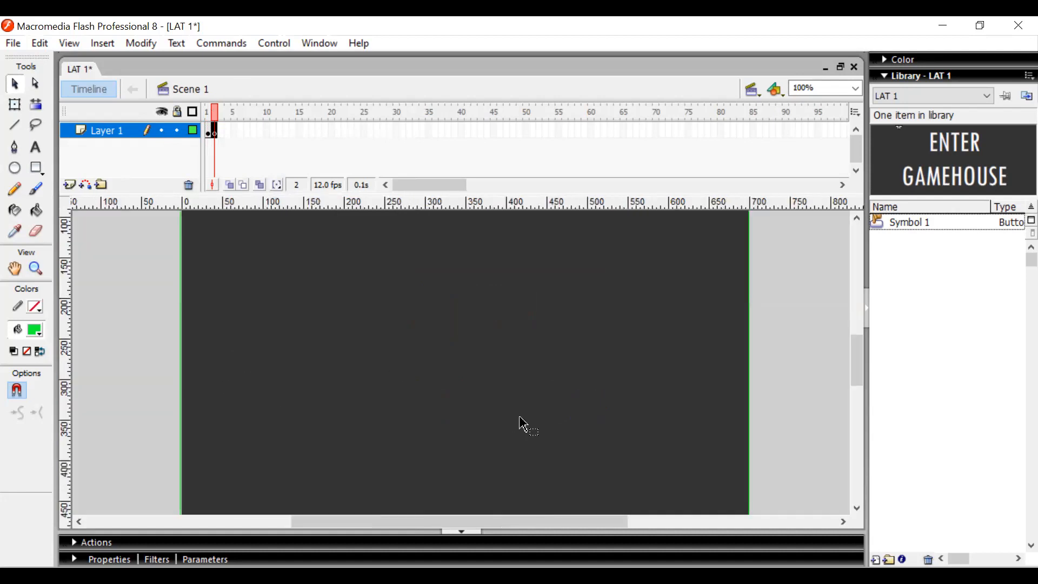
key("ctrl+minus")
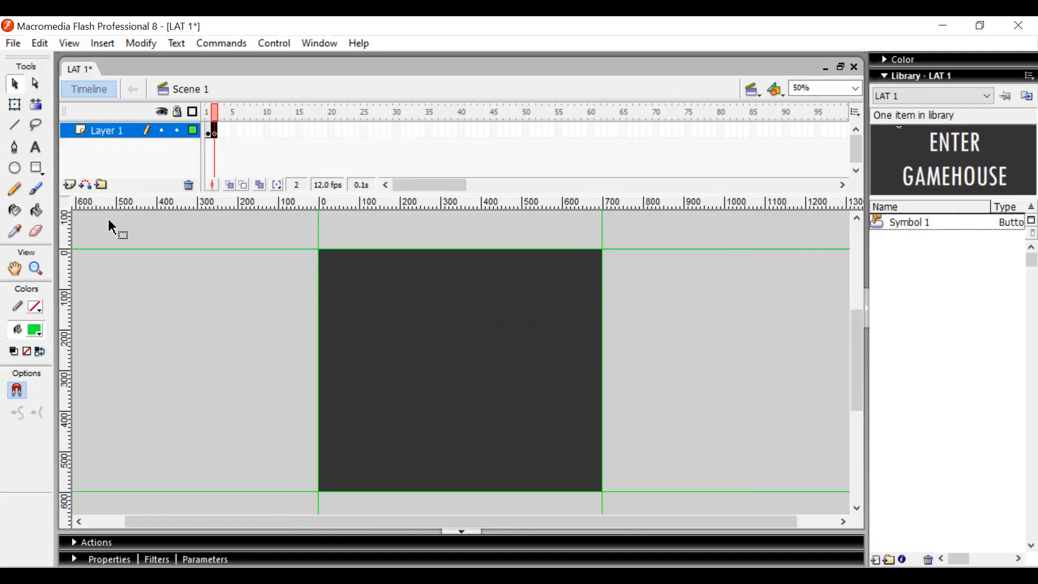
left_click(36, 168)
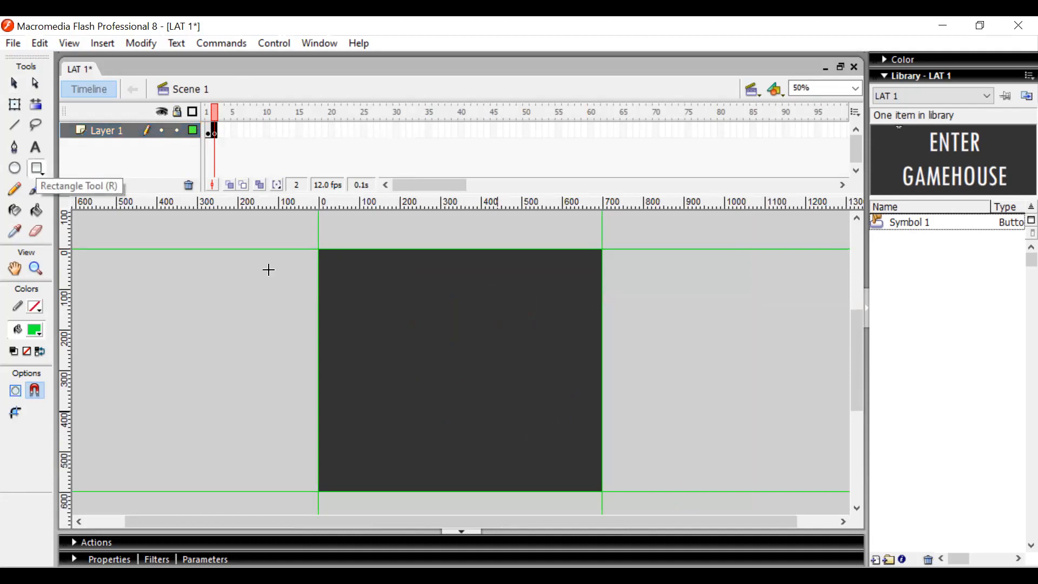
- Import the picture DSCF8590 from the FGD TEKNIK folder in Pictures into the library
left_click(14, 44)
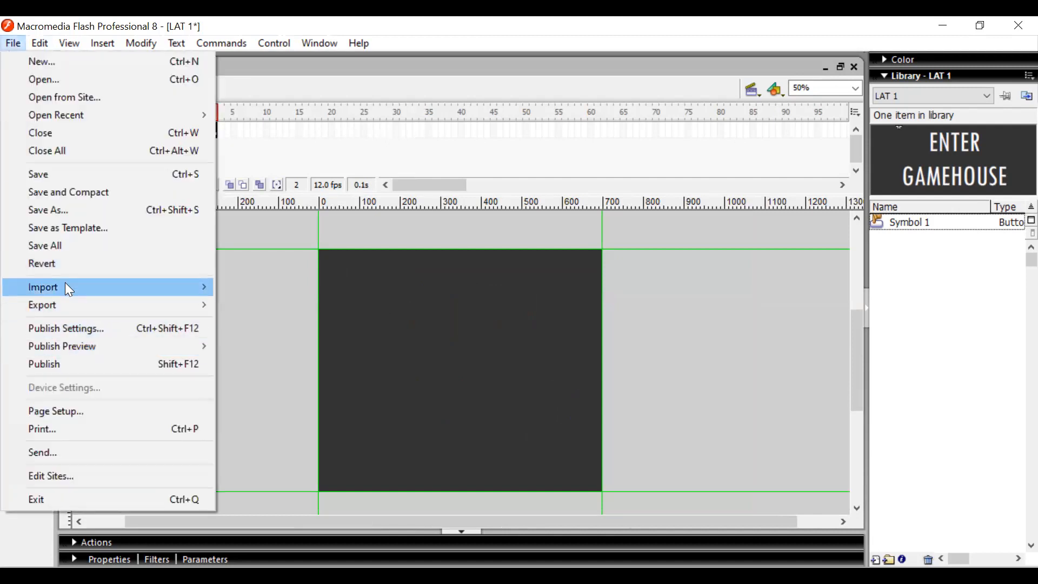
mouse_move(66, 284)
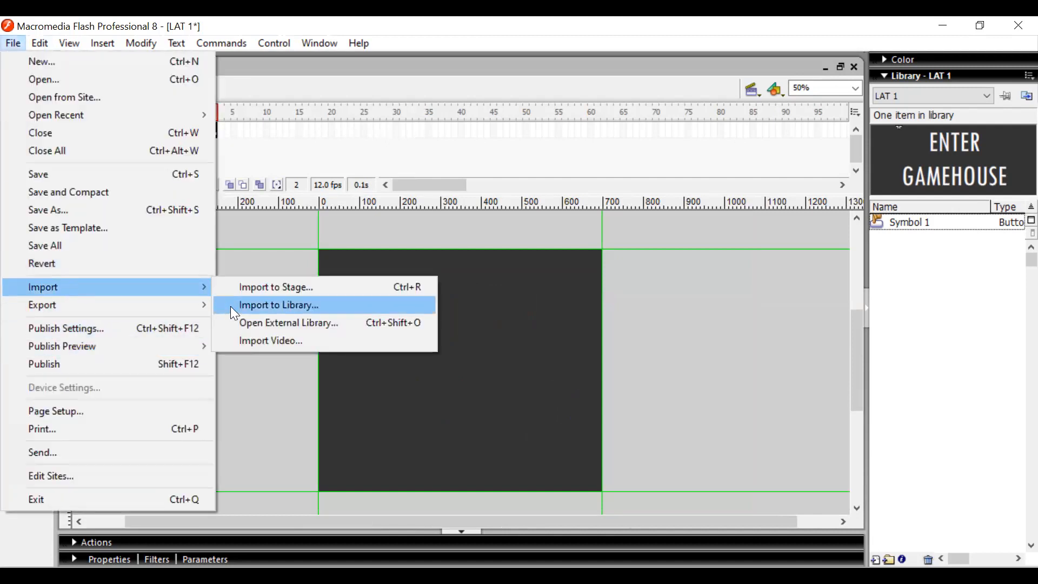
left_click(231, 307)
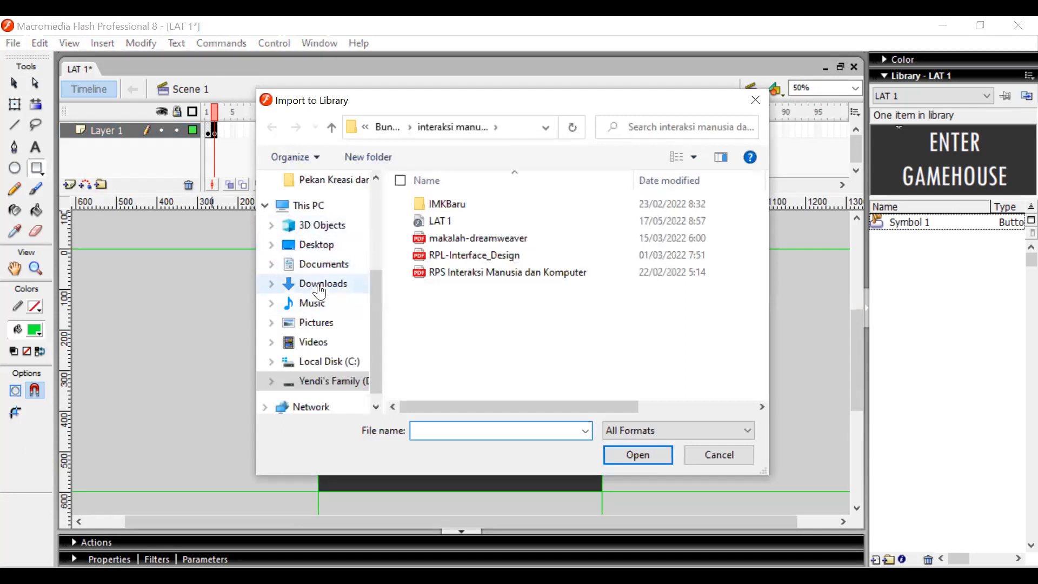
left_click(323, 327)
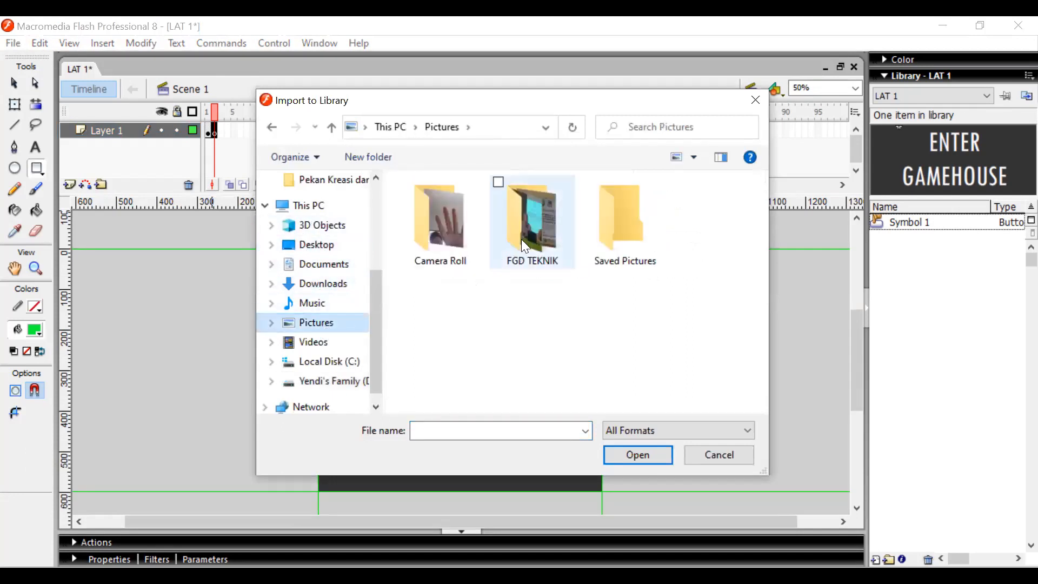
double_click(531, 229)
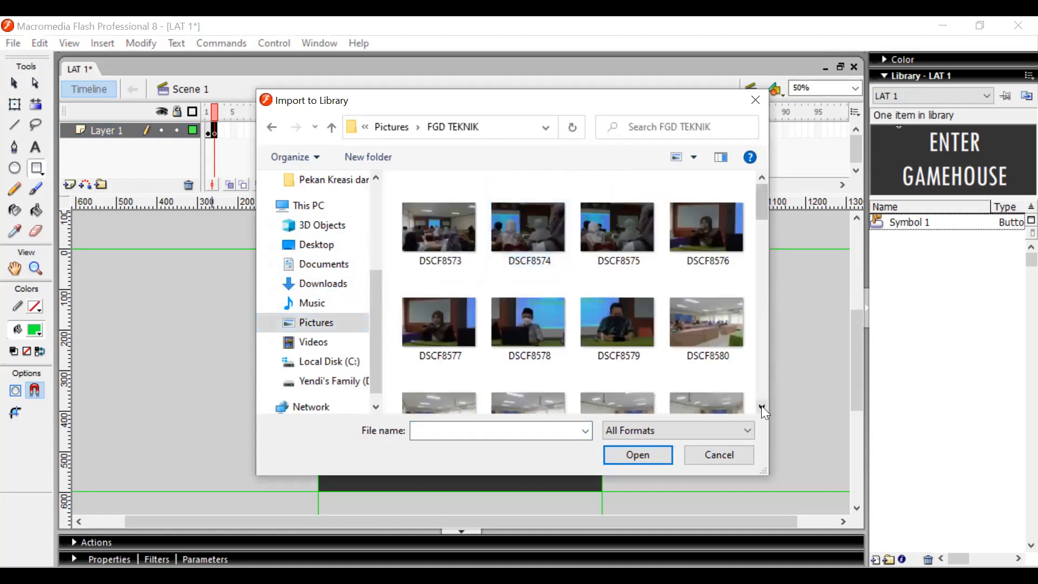
scroll(762, 407, "down", 3)
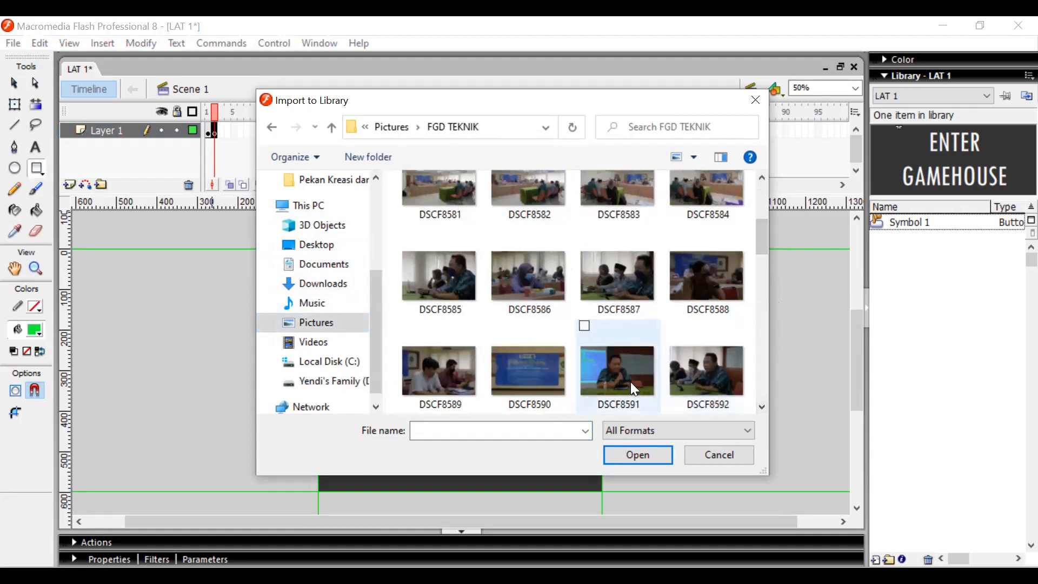
left_click(562, 384)
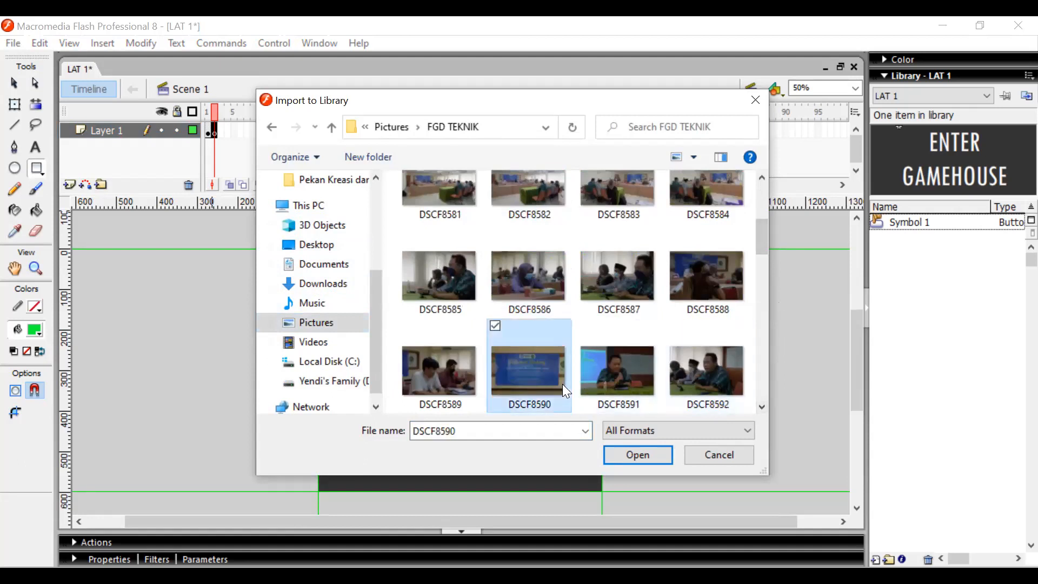
left_click(650, 460)
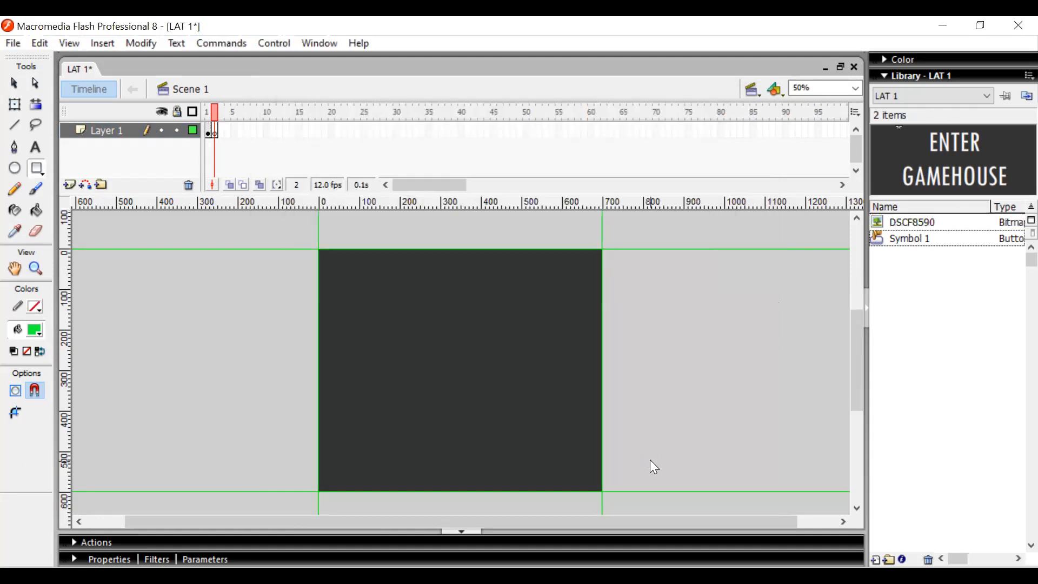
- Place the DSCF8590 bitmap from the library on the stage in frame 2
left_click(913, 223)
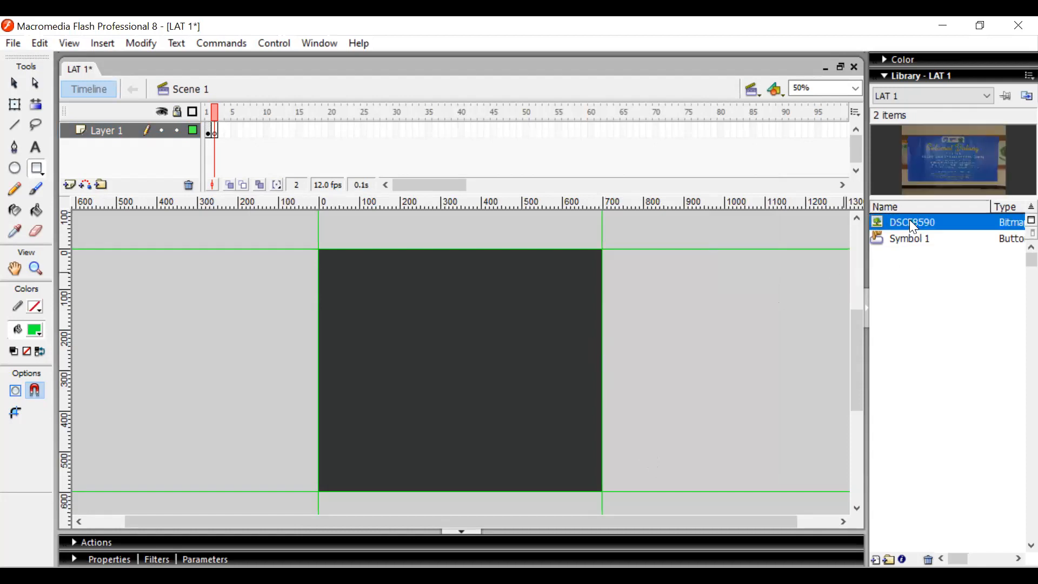
left_click_drag(848, 253, 536, 334)
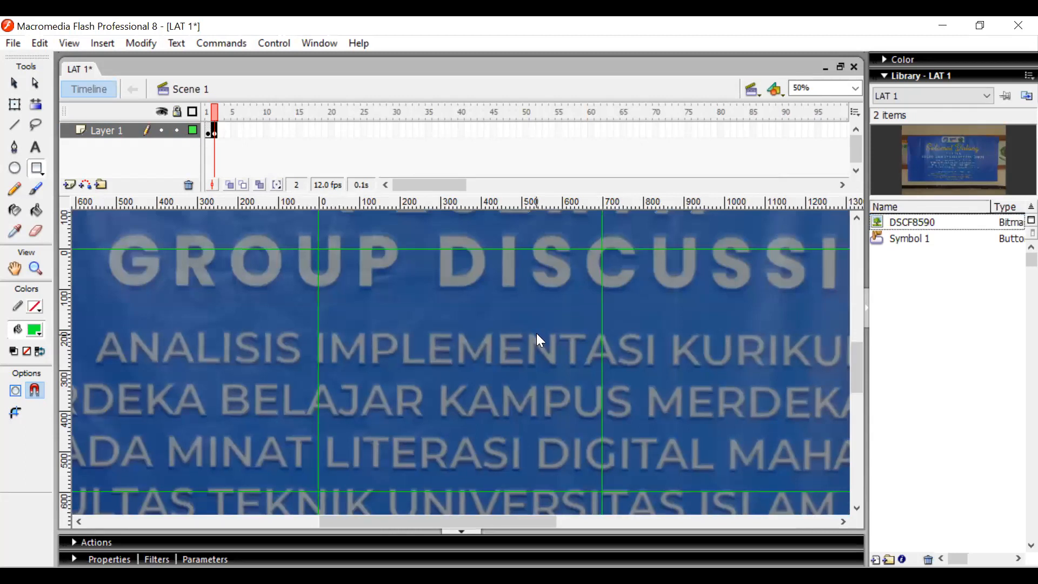
key("ctrl+minus")
key("ctrl+minus")
key("ctrl+minus")
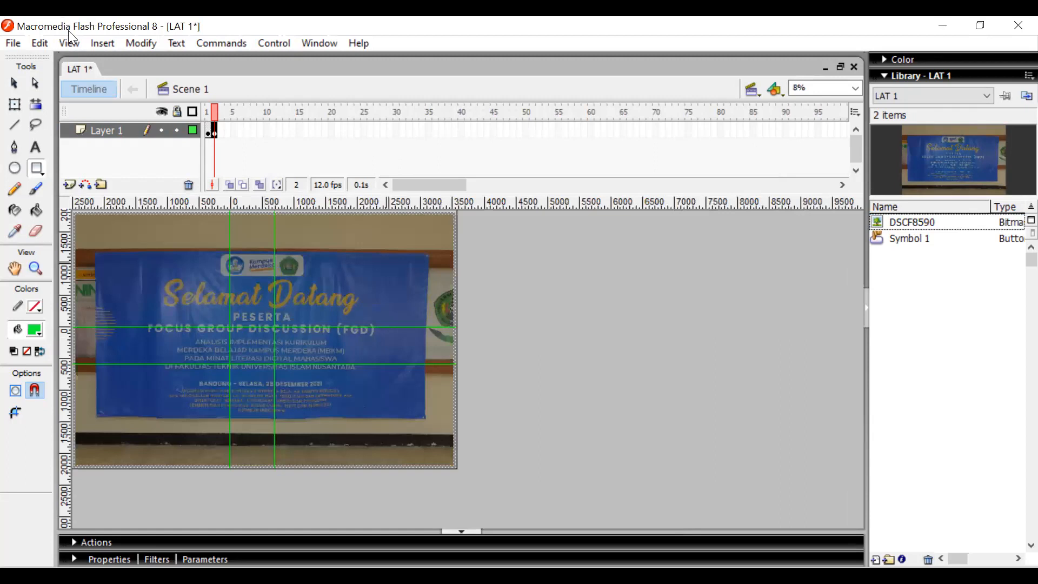
- Scale the banner picture down to about 630 x 420 px and place it centered along the stage's upper edge
left_click(18, 102)
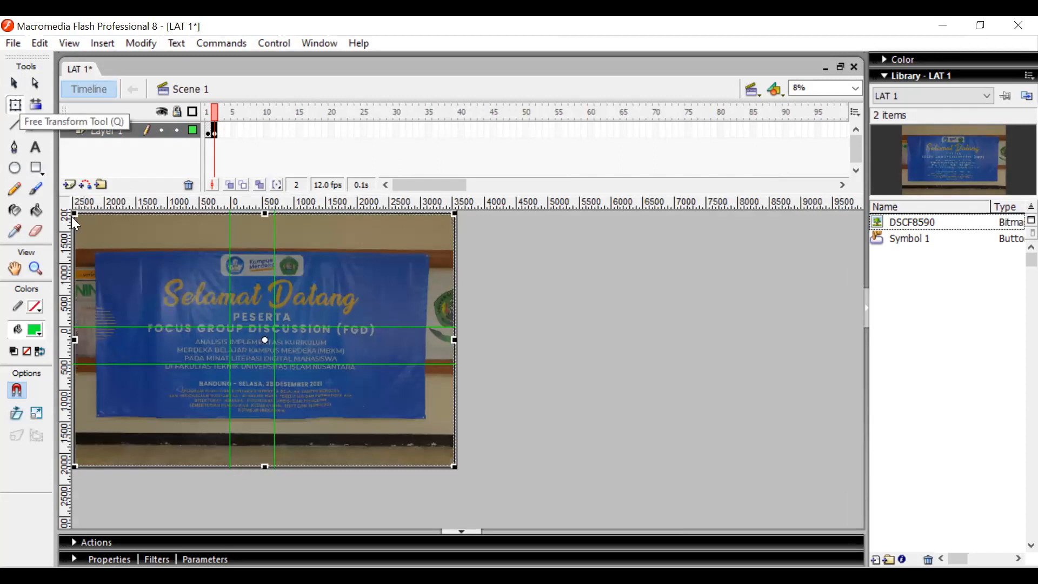
left_click_drag(78, 220, 157, 276)
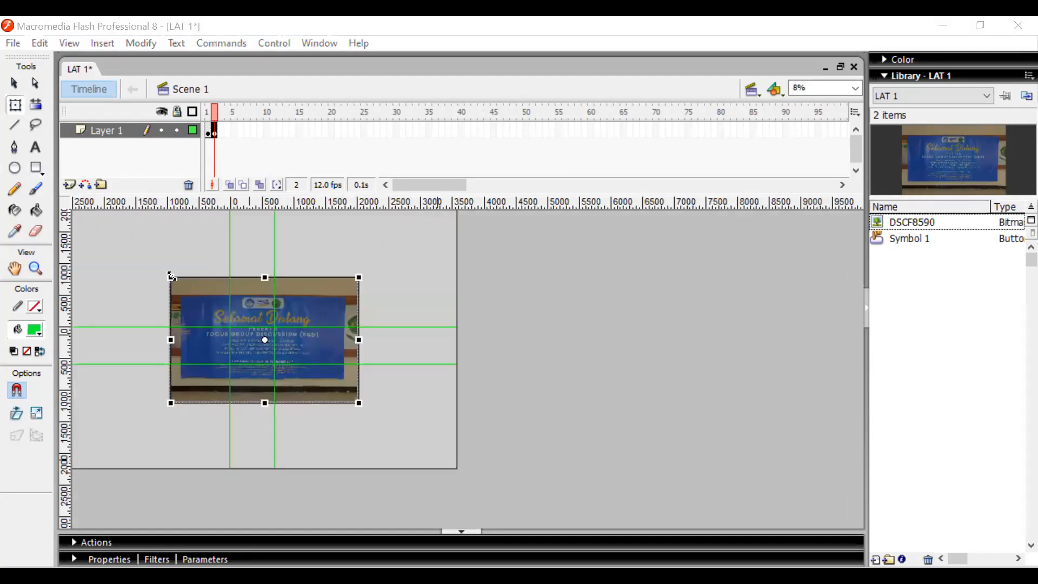
left_click_drag(171, 275, 243, 328)
scroll(336, 309, "up", 6)
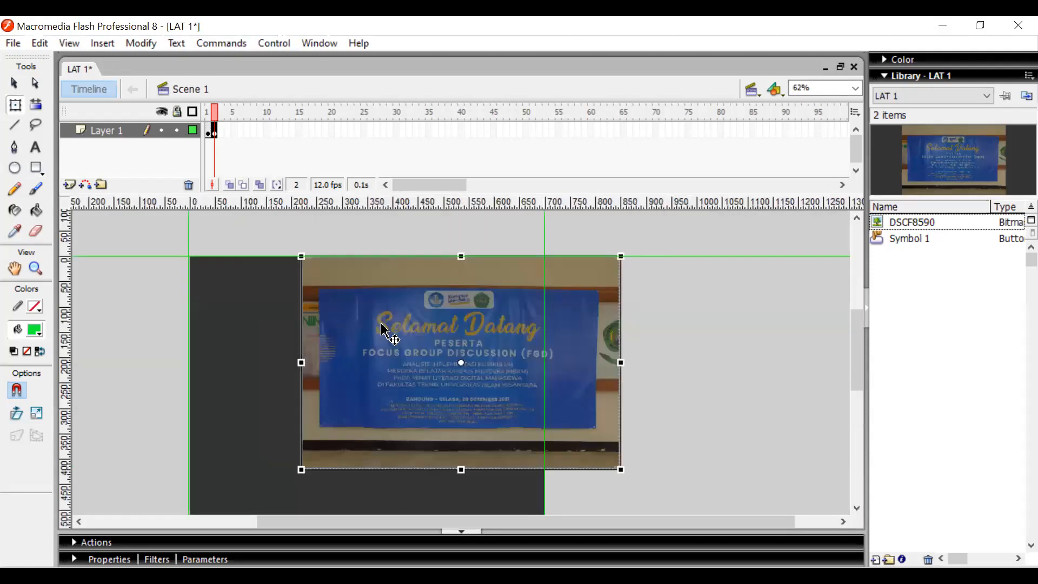
left_click_drag(389, 322, 303, 327)
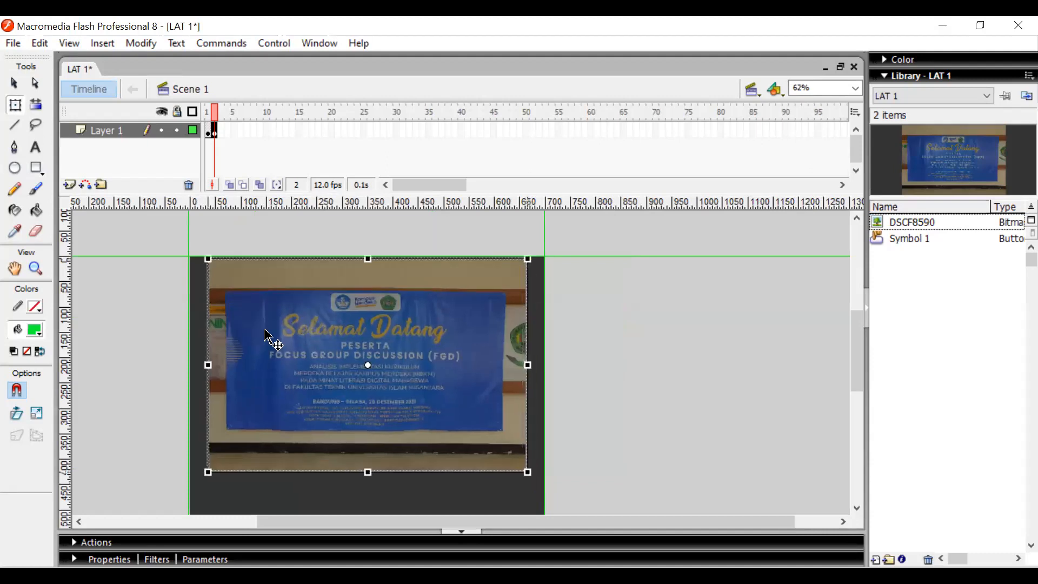
left_click(128, 347)
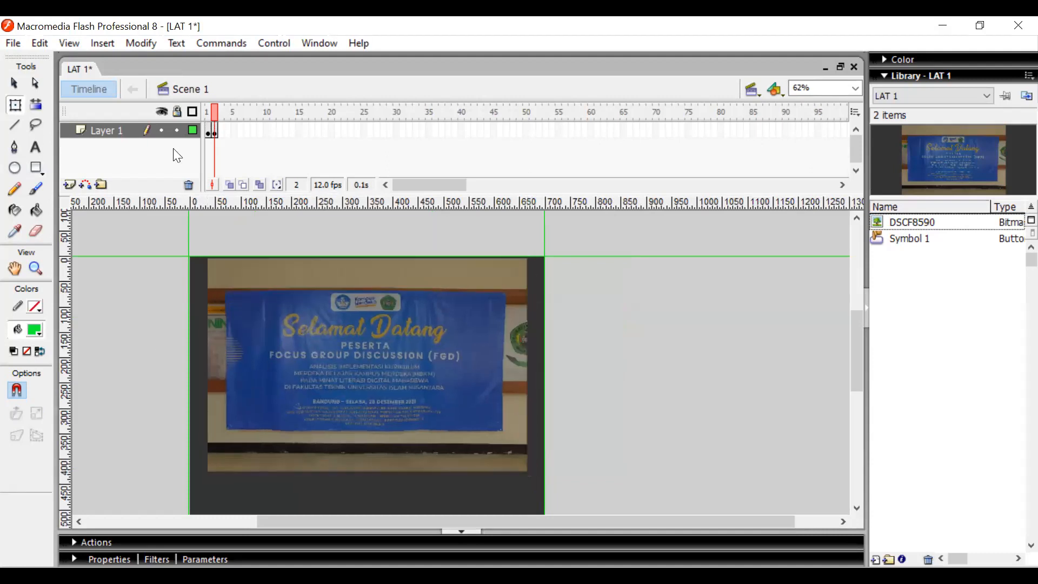
- Add a new layer above Layer 1 and insert a keyframe at its frame 2
left_click(214, 132)
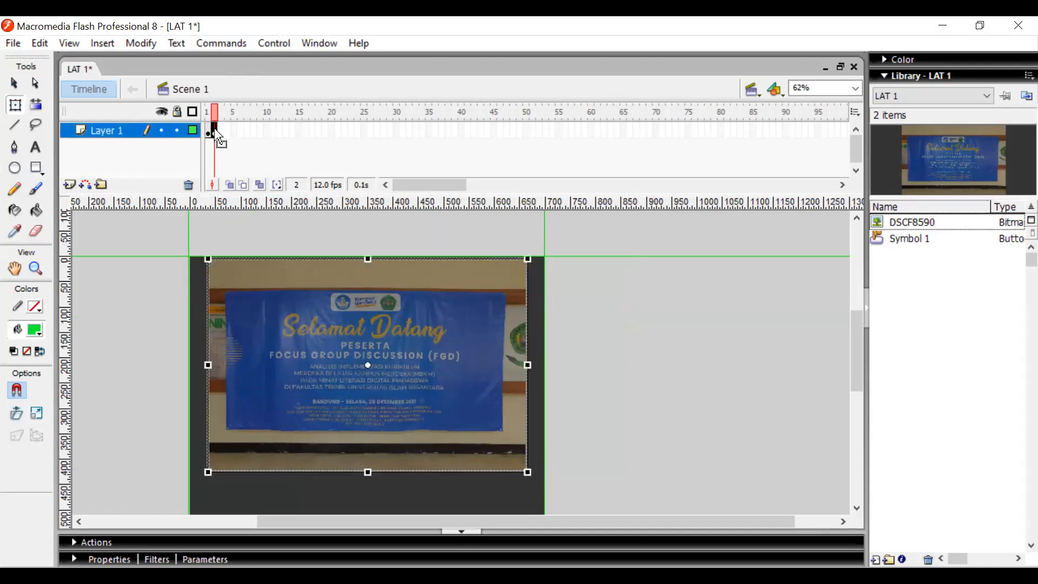
left_click(69, 185)
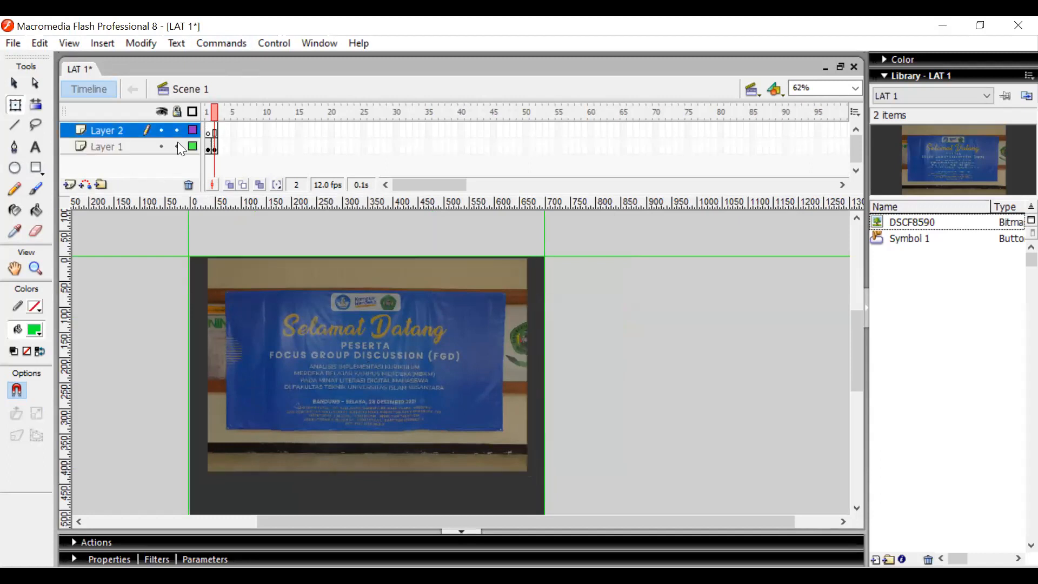
right_click(218, 138)
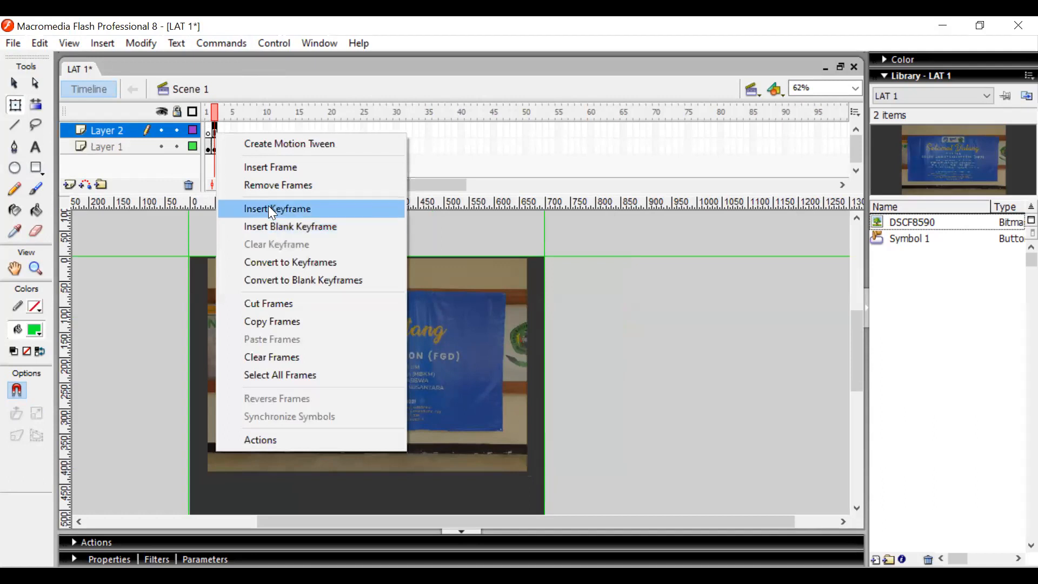
left_click(272, 209)
- Add the text "back" centered below the picture in frame 2 of Layer 2
left_click(35, 147)
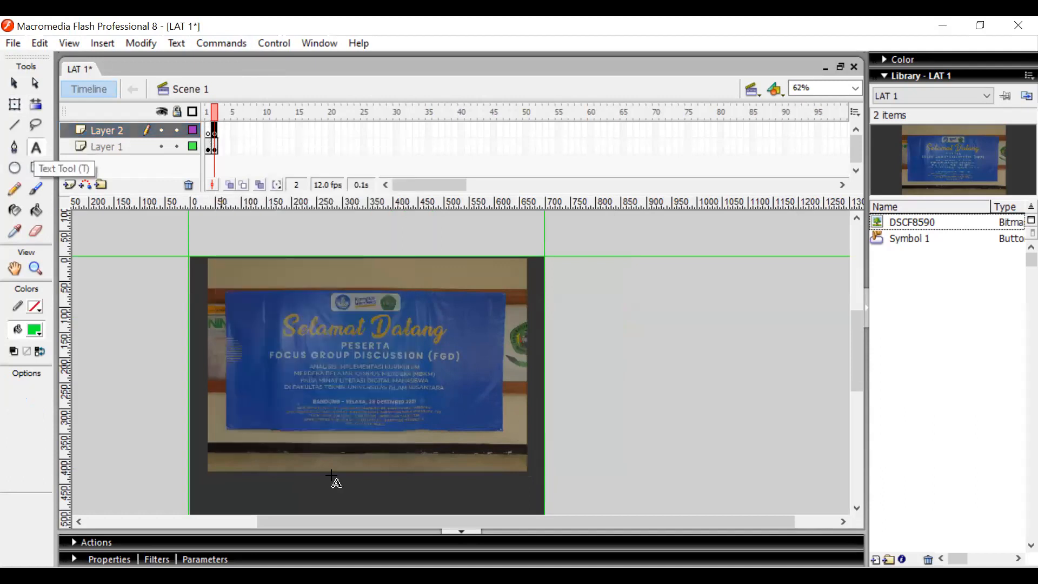
left_click(363, 493)
type("back")
left_click(14, 84)
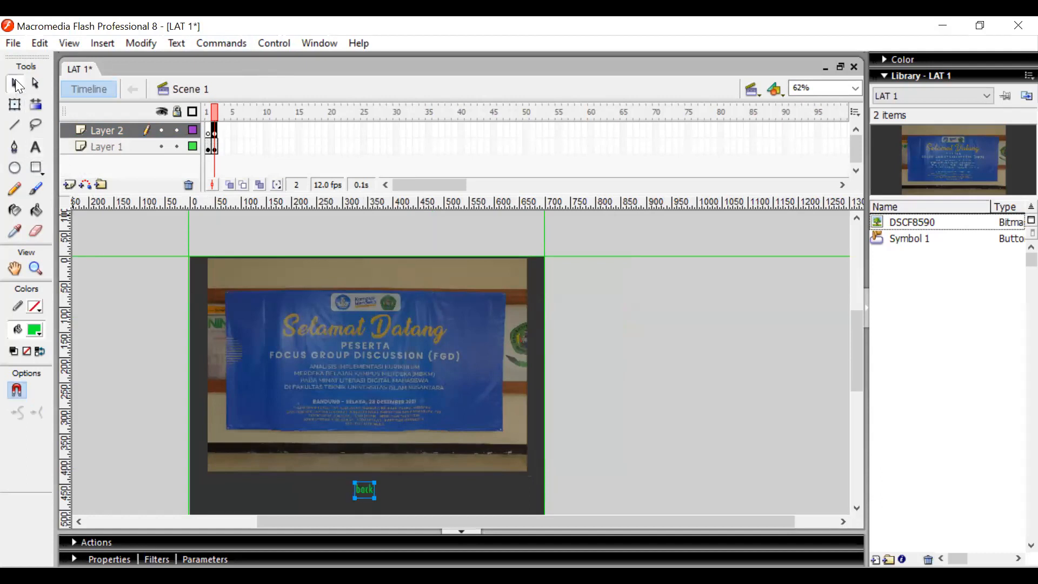
- Try to write a script with on(press) and gotoAndStop( in the actions of Layer 1, frame 1
left_click(210, 147)
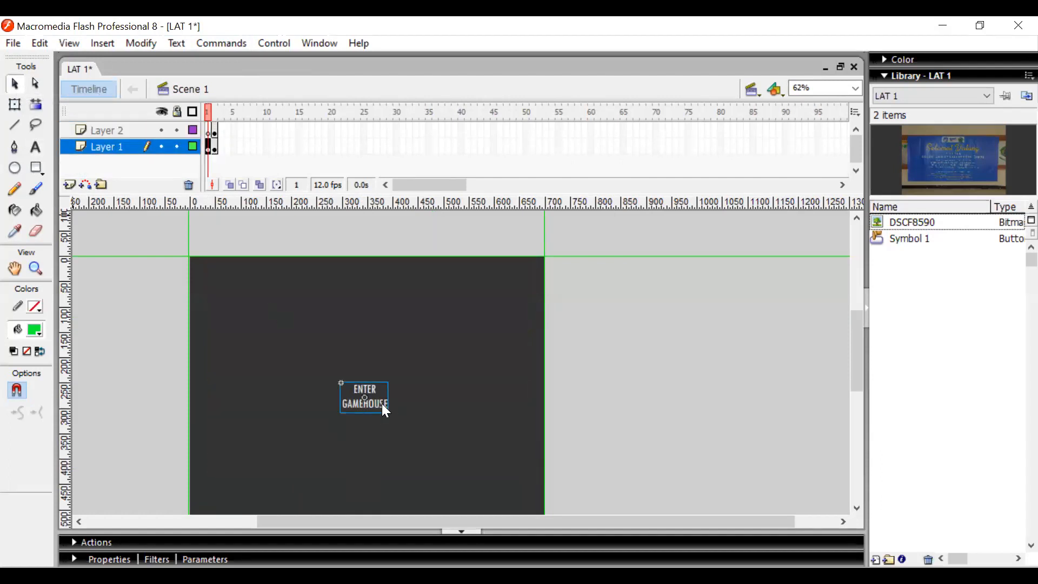
key("F9")
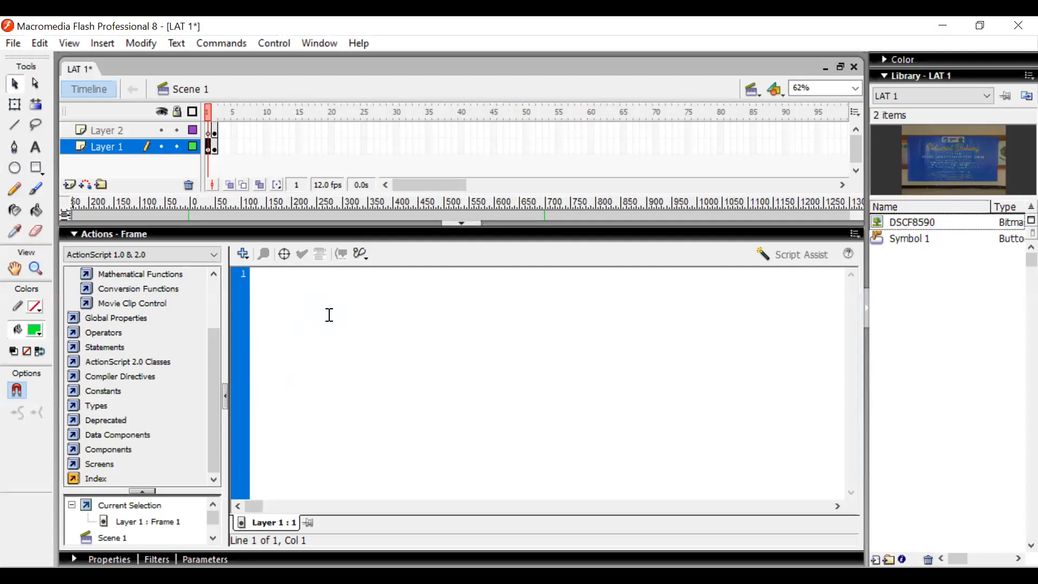
type("on (press)")
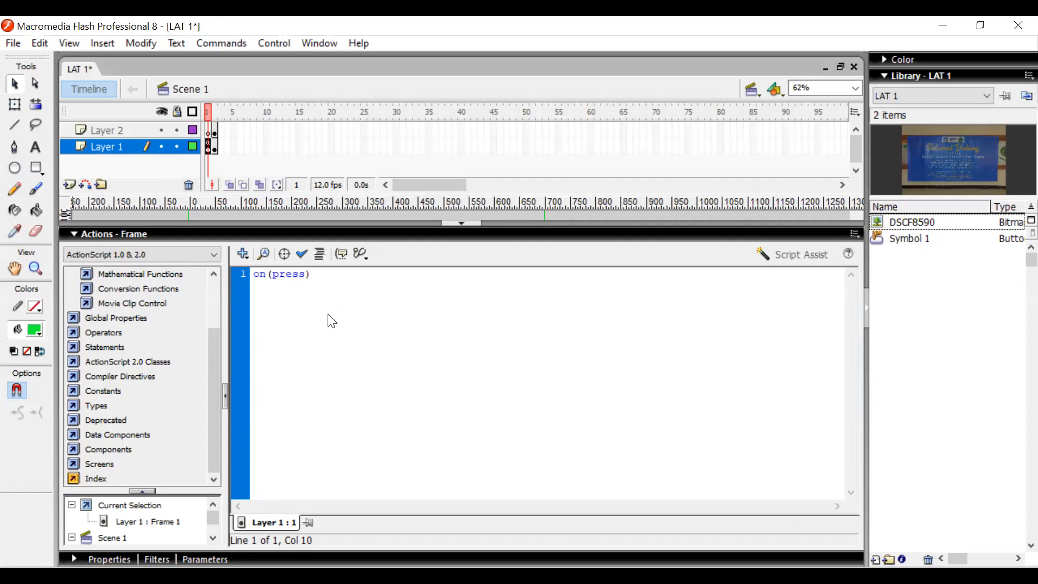
type(";")
key("BackSpace")
key("Return")
type("gotoAndS")
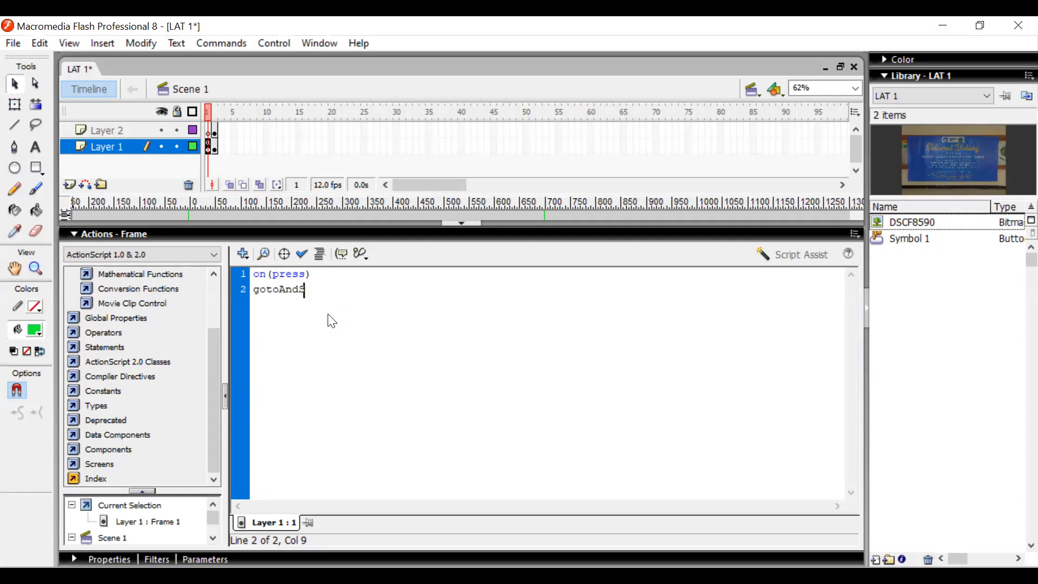
type("top(")
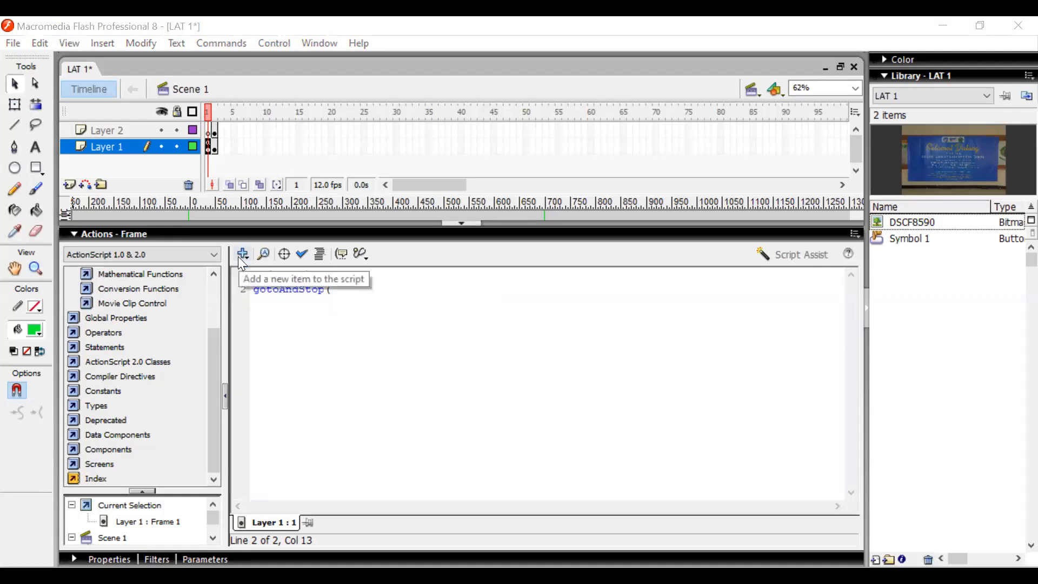
- Delete the whole unfinished script from frame 1's actions
left_click(333, 361)
key("BackSpace")
key("BackSpace")
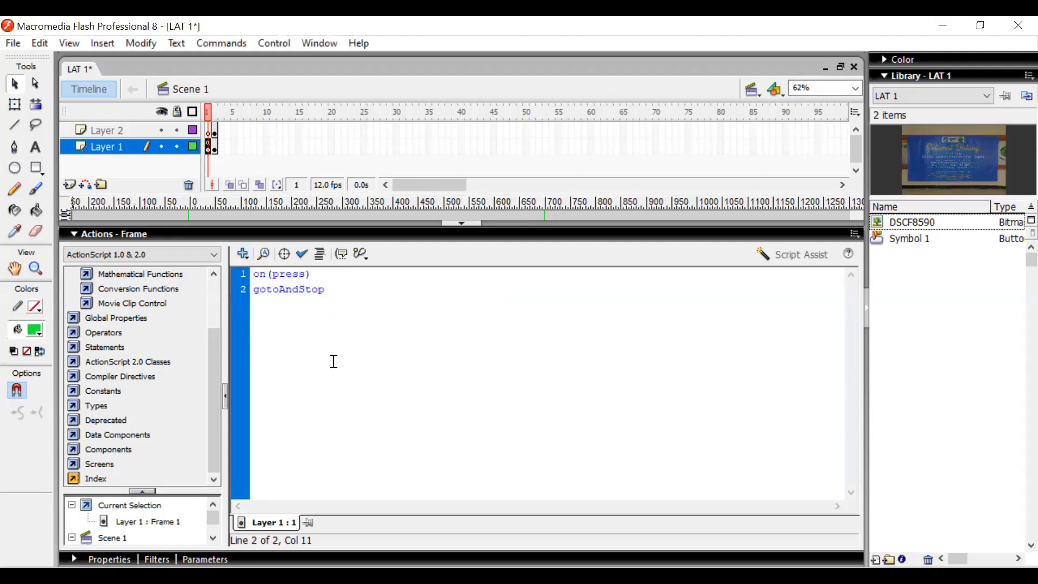
key("BackSpace")
key("BackSpace")
key("BackSpace")
key("BackSpace")
key("BackSpace")
key("BackSpace")
key("BackSpace")
key("BackSpace")
key("BackSpace")
key("BackSpace")
key("BackSpace")
key("BackSpace")
key("BackSpace")
key("BackSpace")
key("BackSpace")
key("BackSpace")
key("BackSpace")
key("BackSpace")
key("BackSpace")
key("BackSpace")
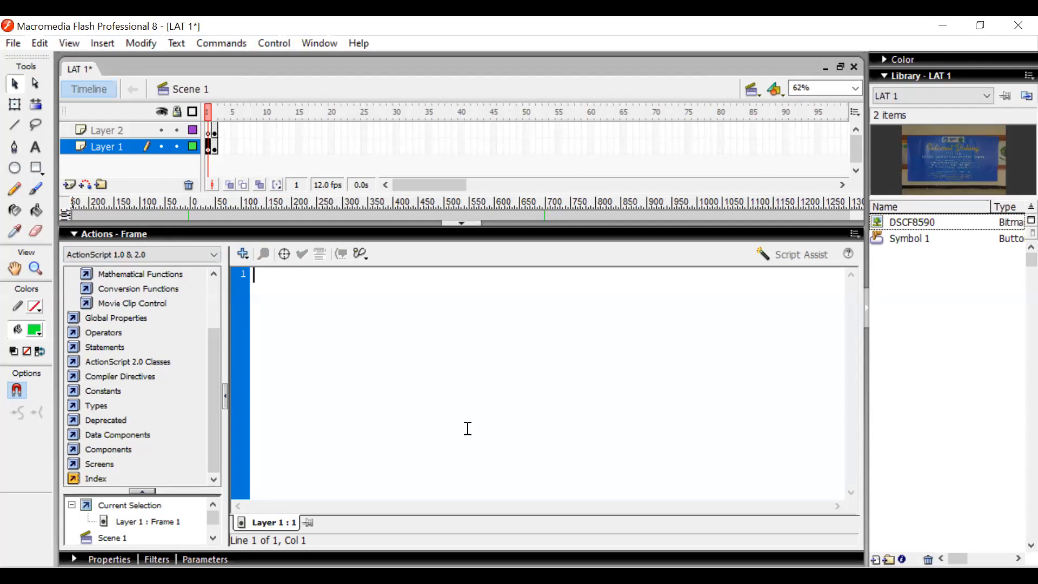
type("cn")
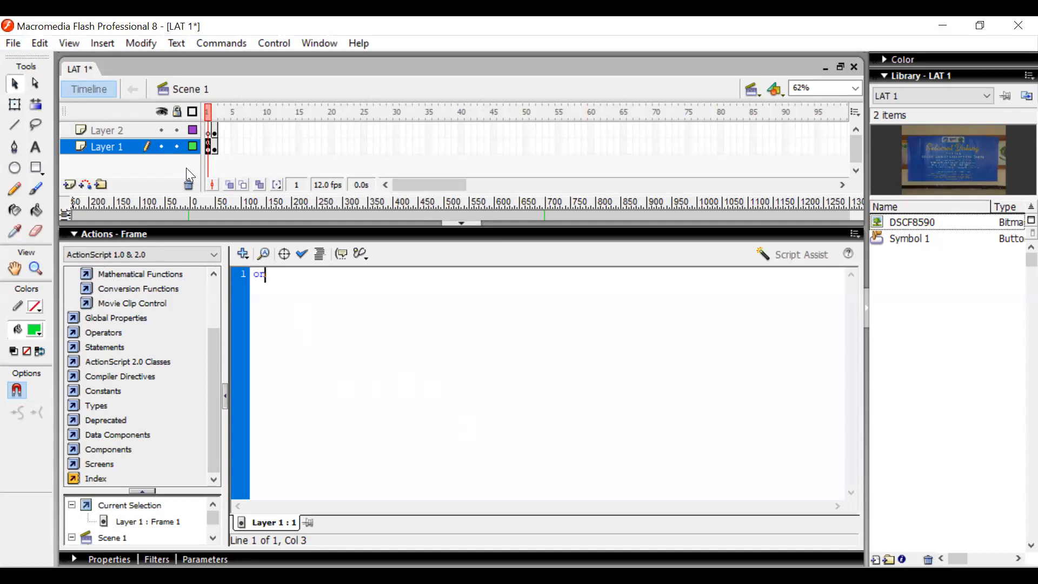
left_click(99, 234)
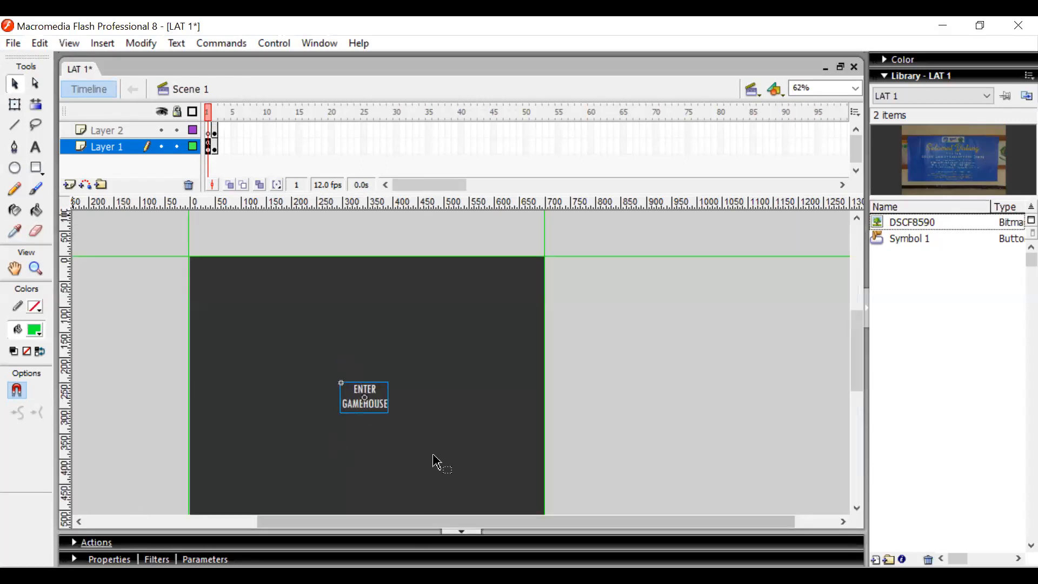
left_click(383, 399)
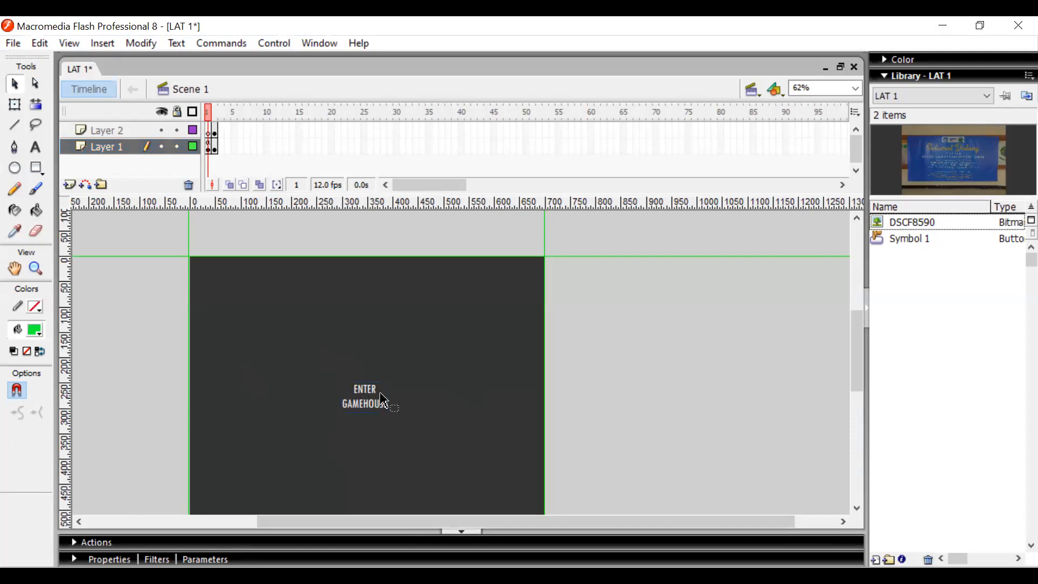
left_click(372, 397)
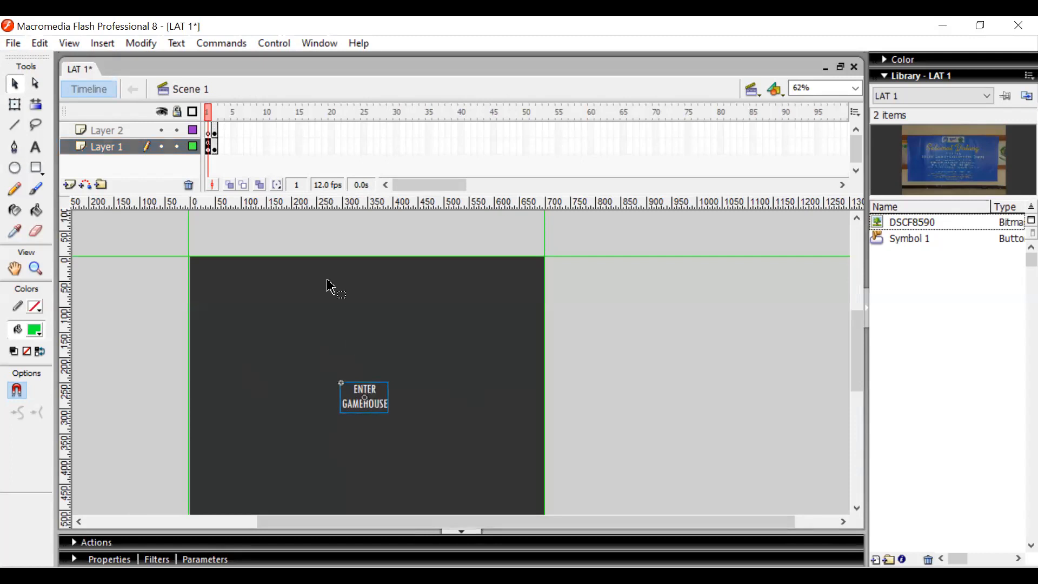
left_click(310, 253)
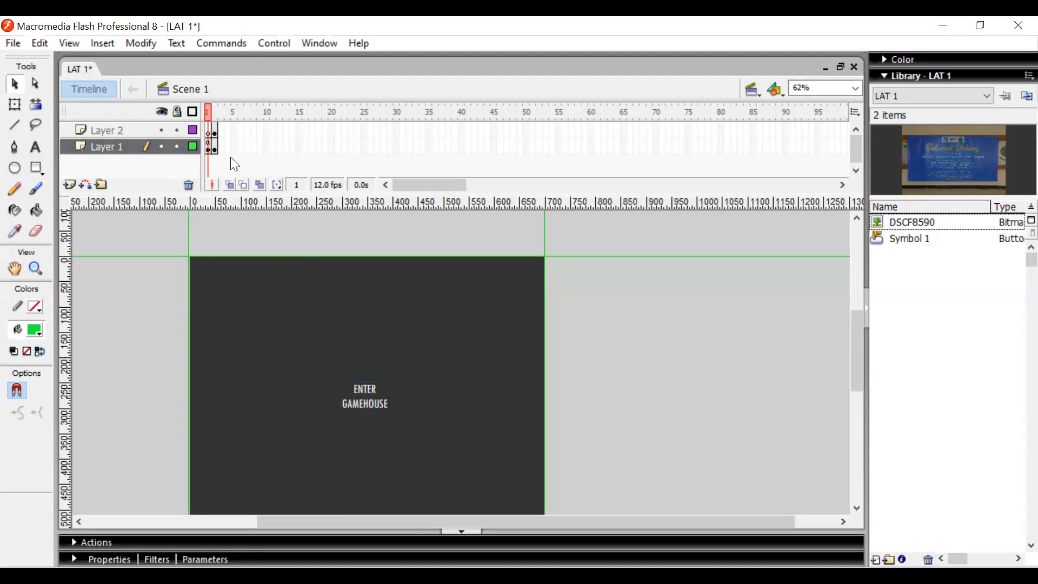
left_click(212, 148)
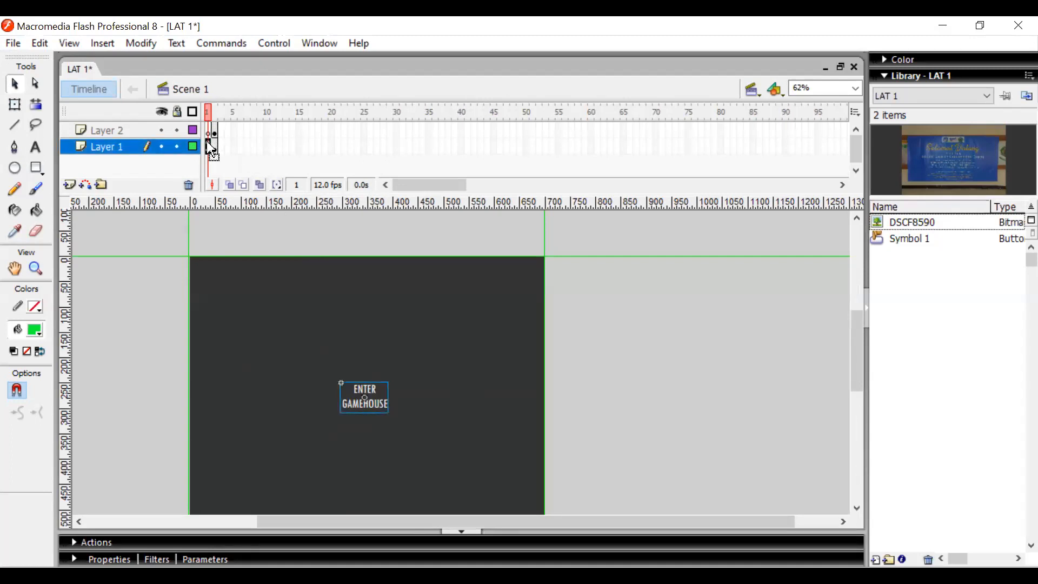
key("F9")
type("c")
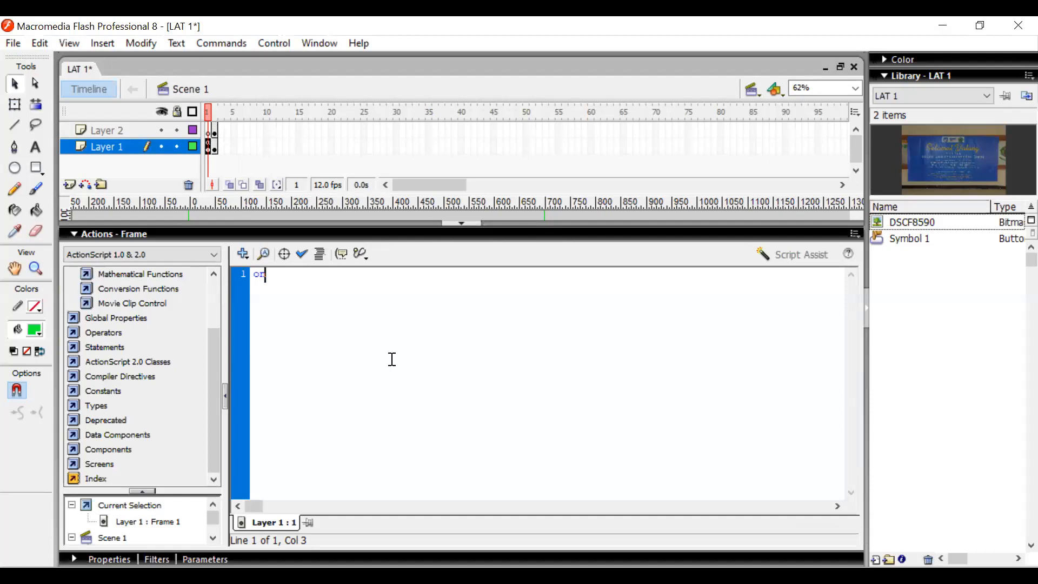
key("BackSpace")
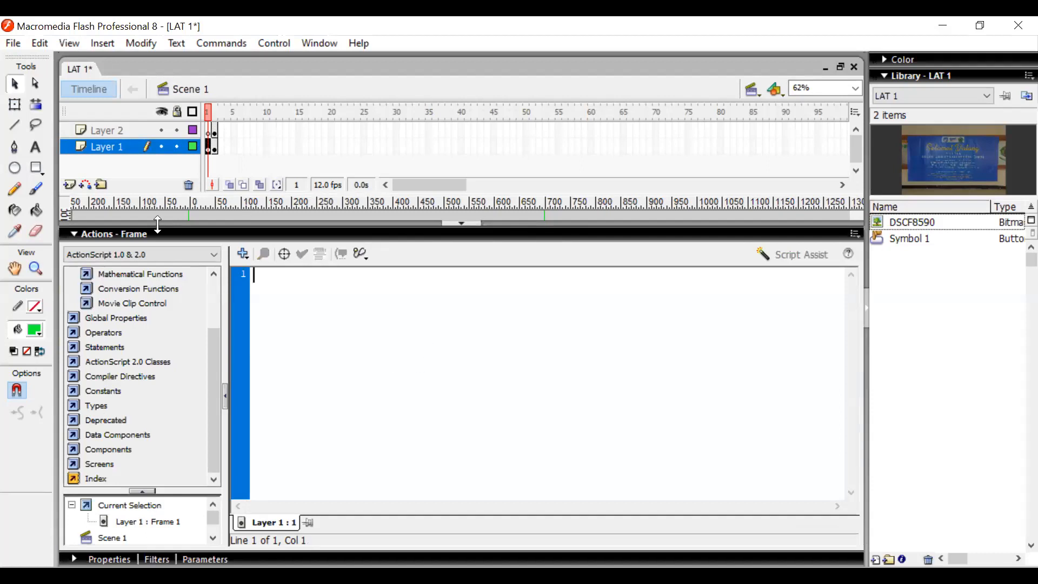
left_click(122, 233)
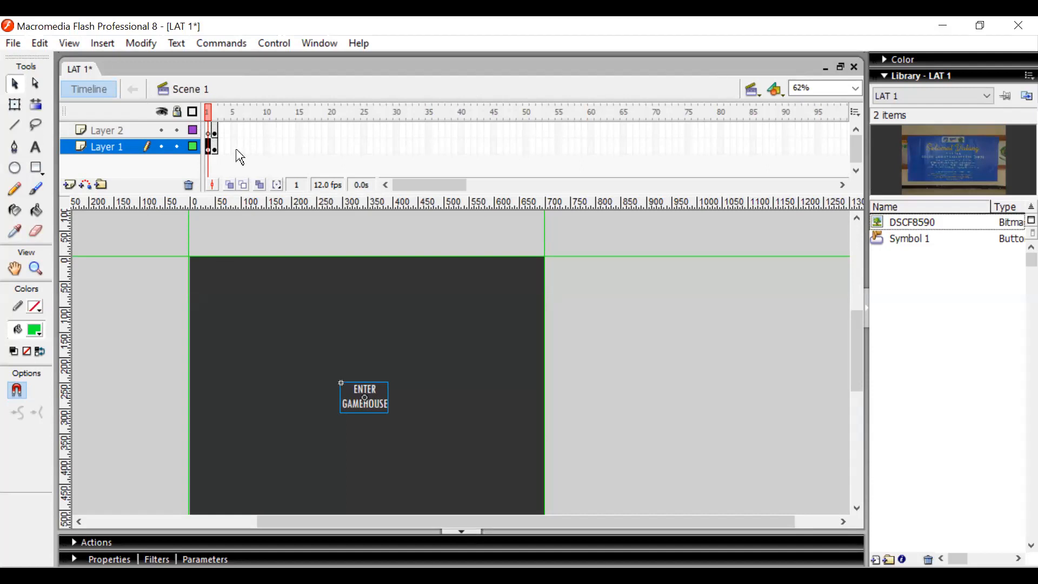
- Start a script on the ENTER GAMEHOUSE button in frame 1 with the handler on(press)
left_click(509, 320)
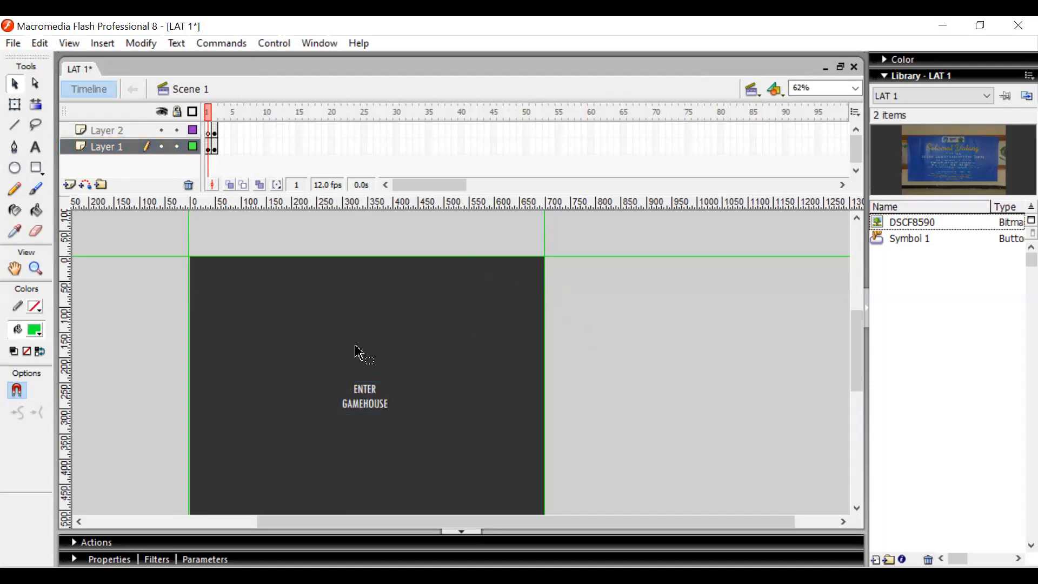
left_click(368, 397)
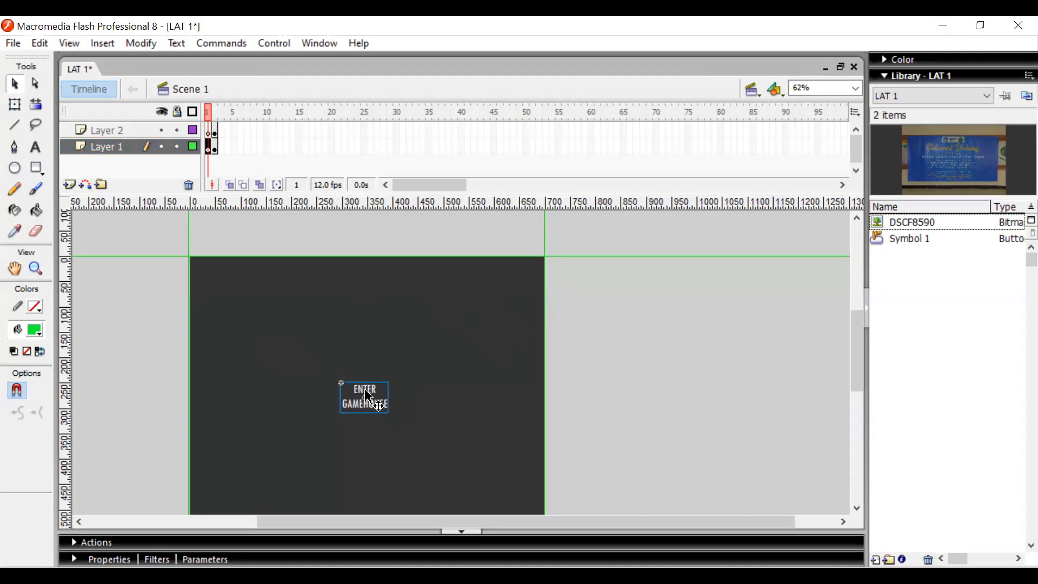
key("F9")
type("on (")
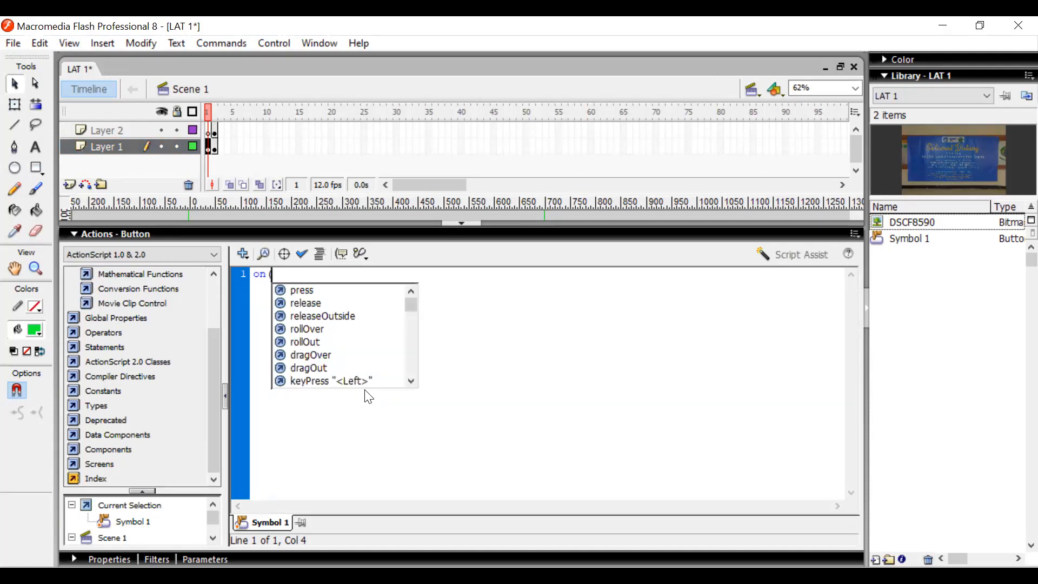
type("press")
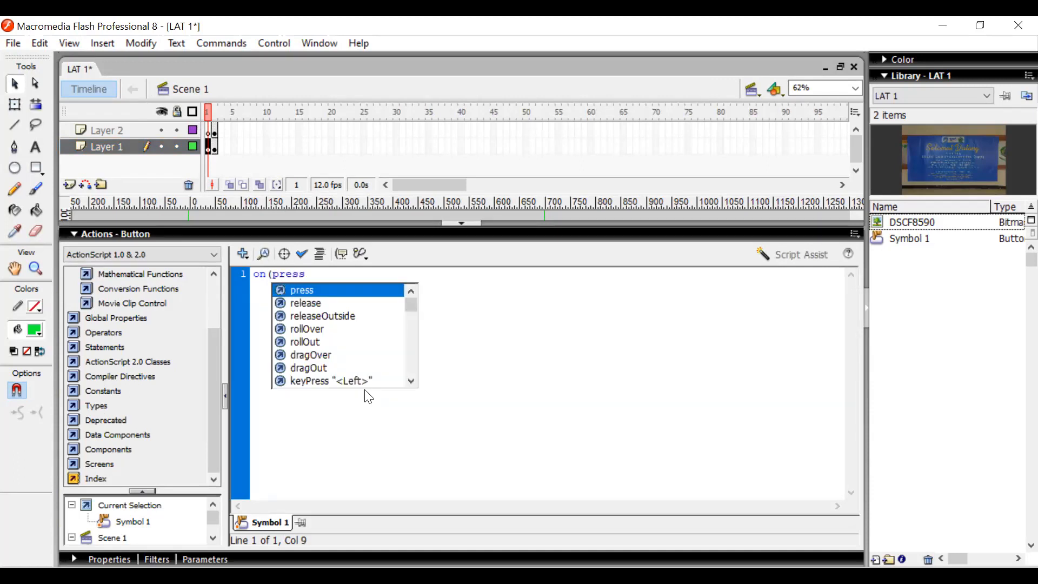
type(")")
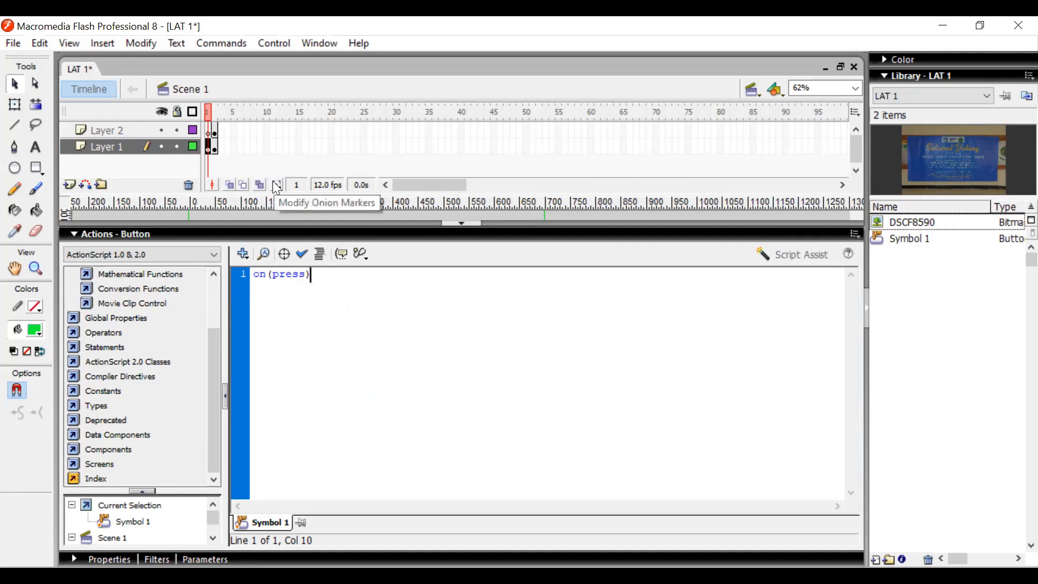
- Complete the button's handler with gotoAndStop(2); enclosed in curly braces
key("Return")
type("gotoAn")
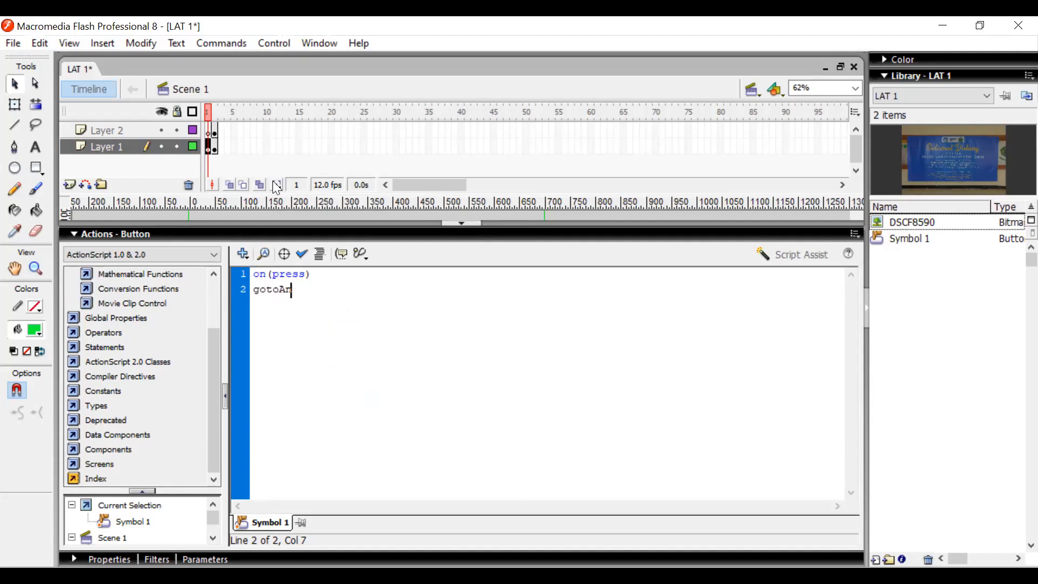
type("dStop(")
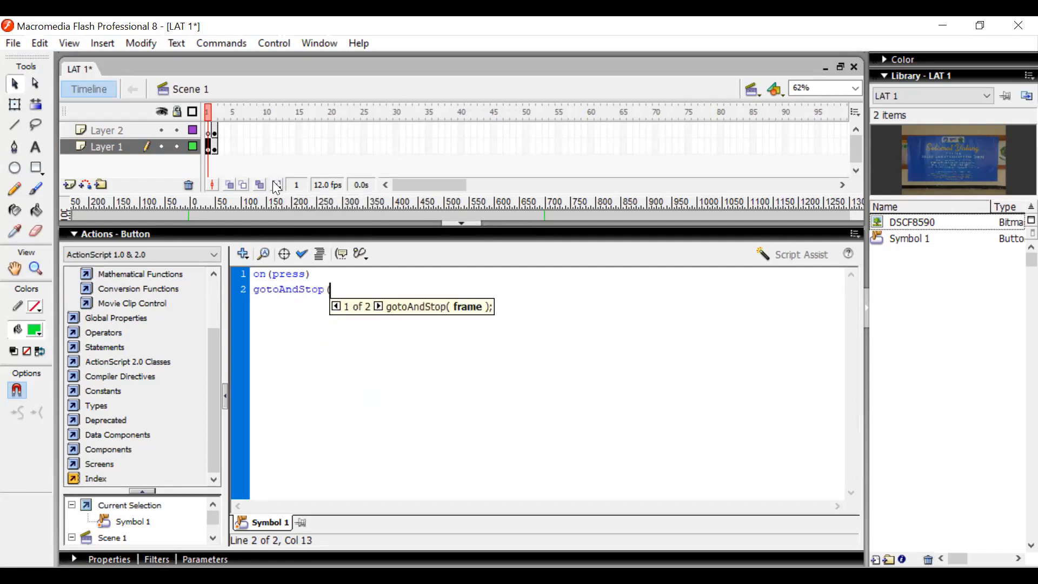
type("2);")
key("Return")
type("}")
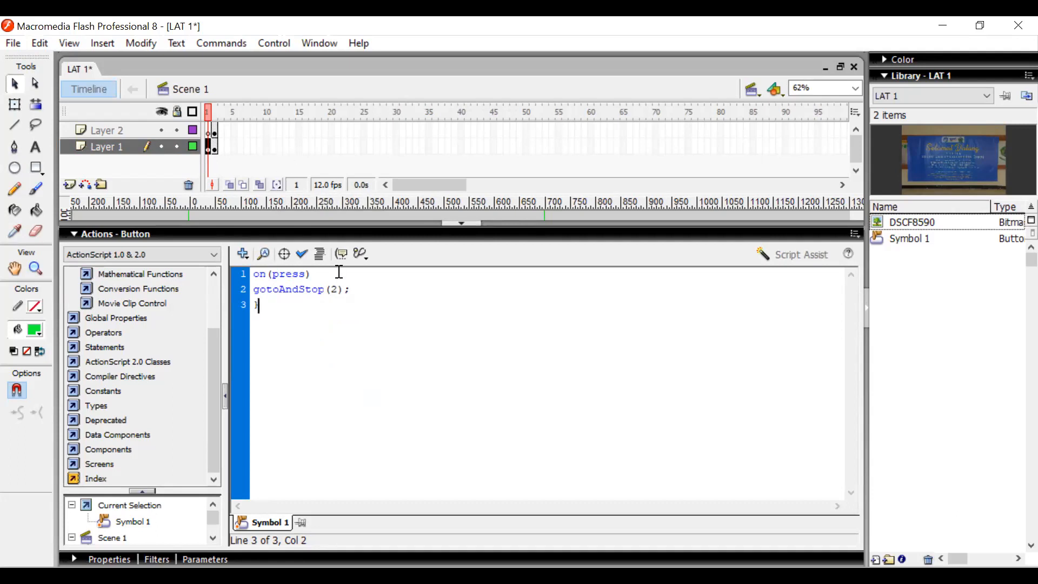
left_click(337, 276)
type("{")
- Add a stop(); action to frame 1 of Layer 1
left_click(215, 147)
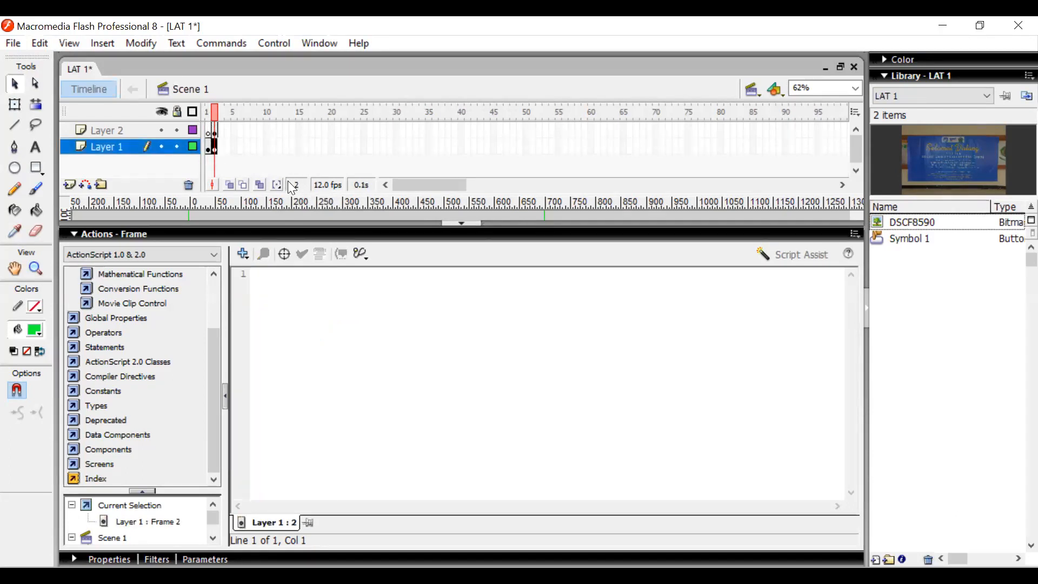
left_click(135, 234)
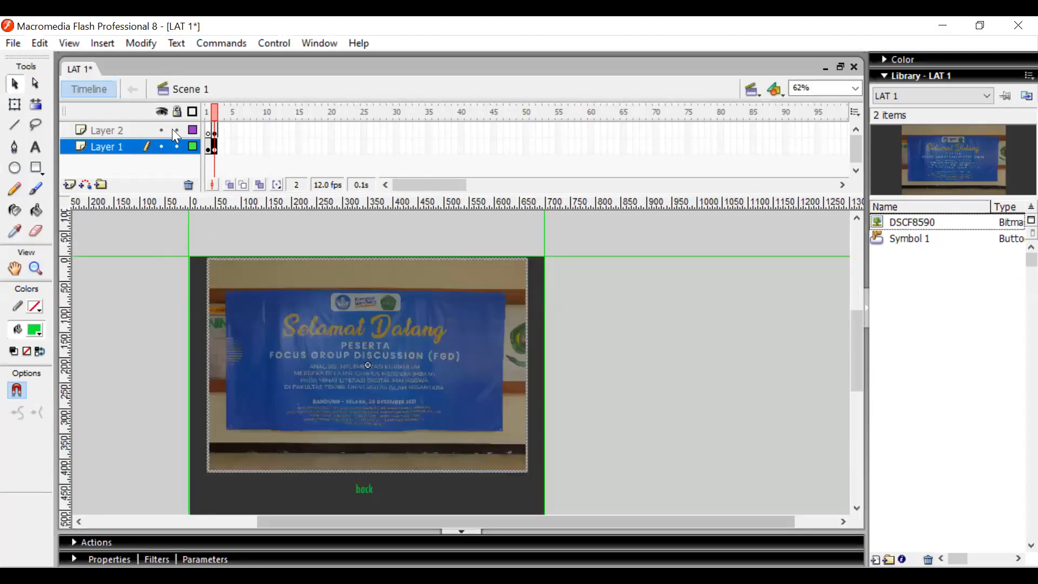
left_click(209, 148)
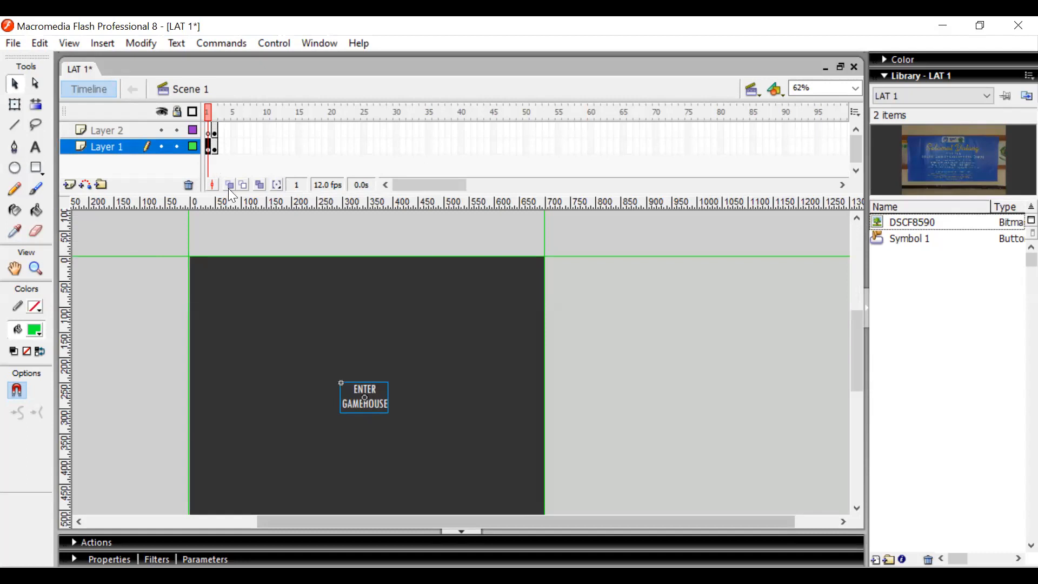
key("F9")
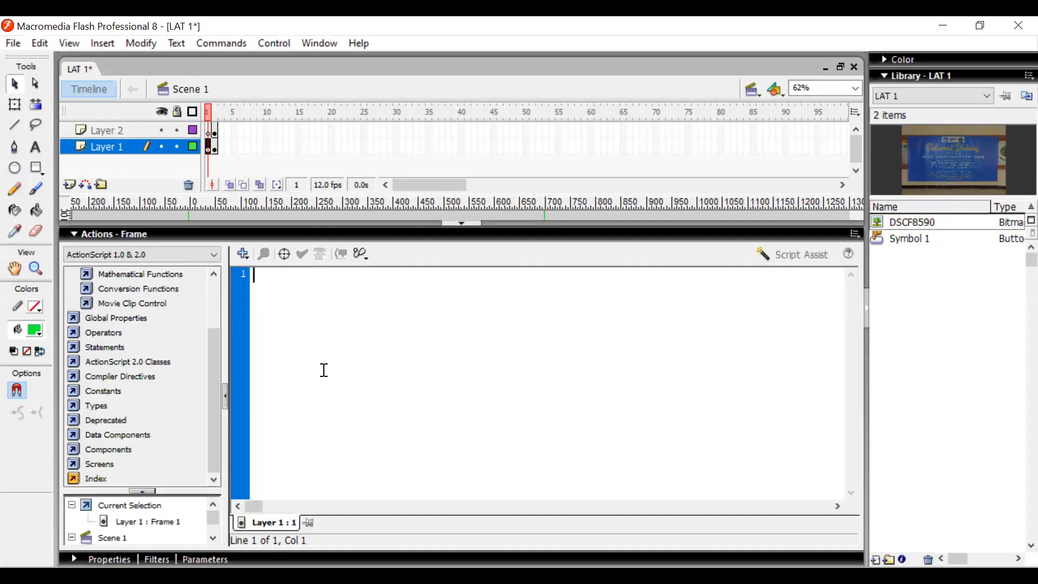
type("stop")
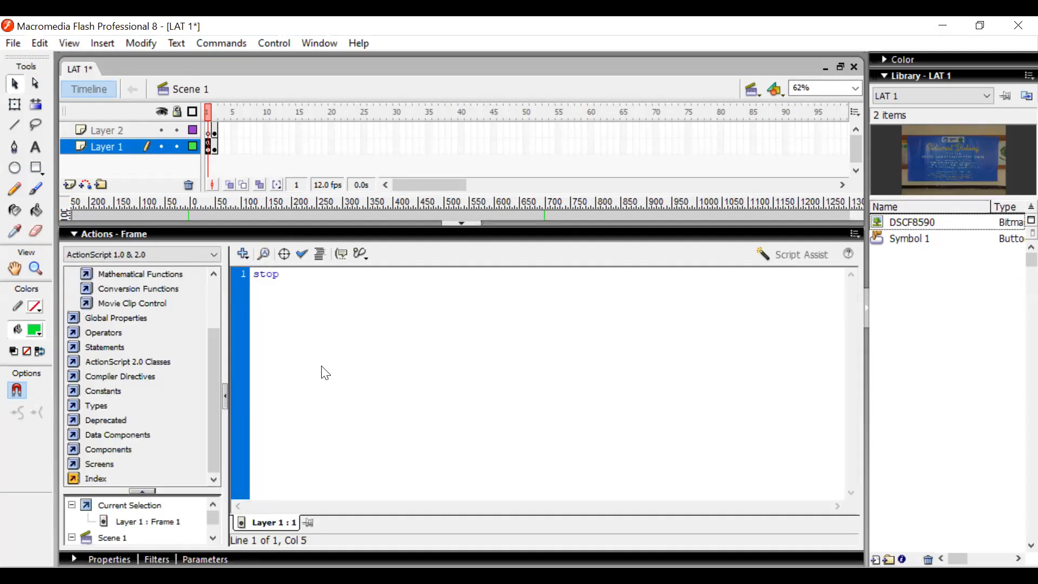
type("();")
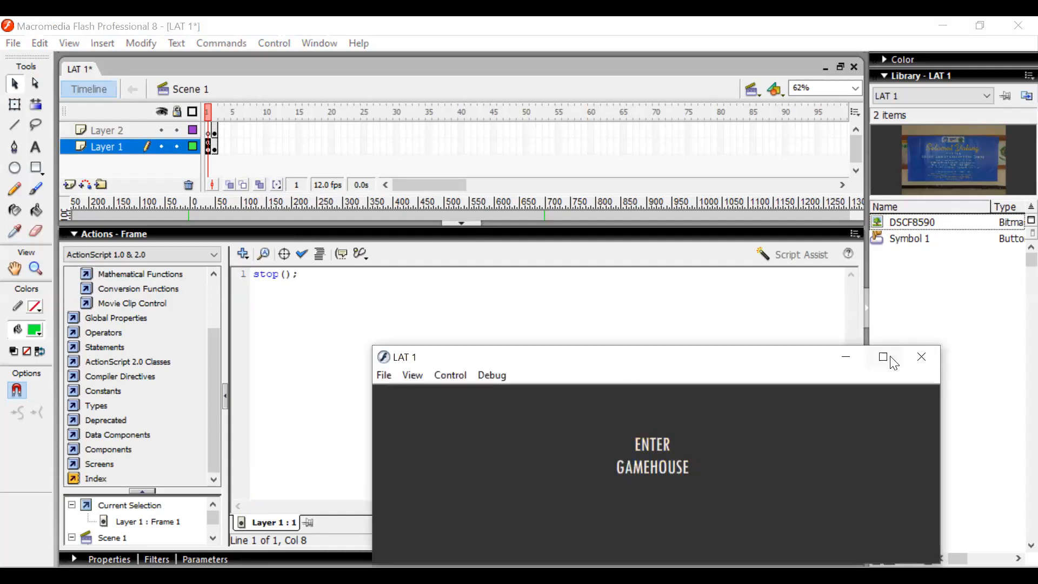
- Test the movie maximized, use the ENTER GAMEHOUSE button to open the picture page, and close the preview
left_click(884, 357)
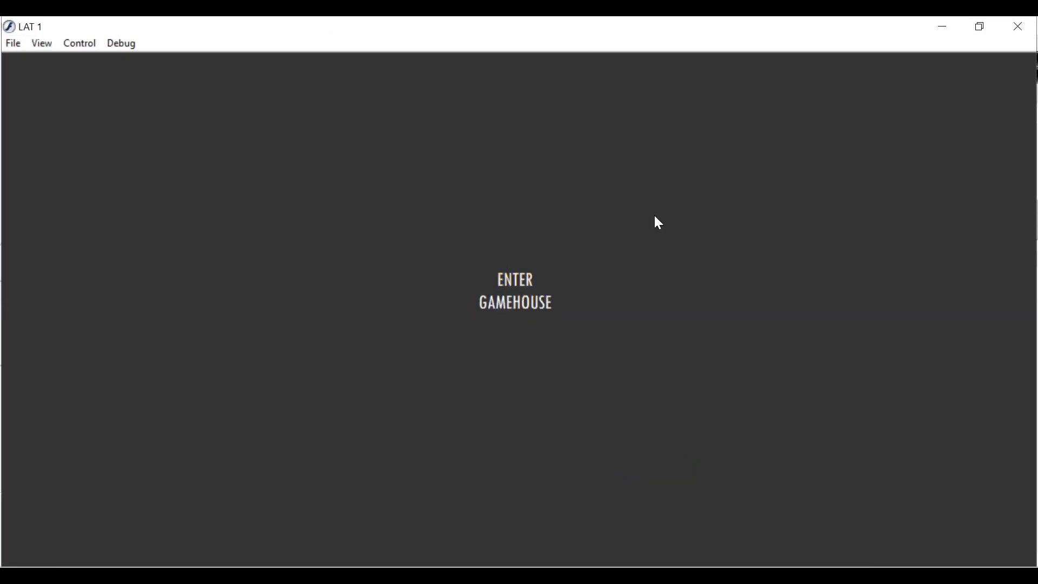
left_click(529, 293)
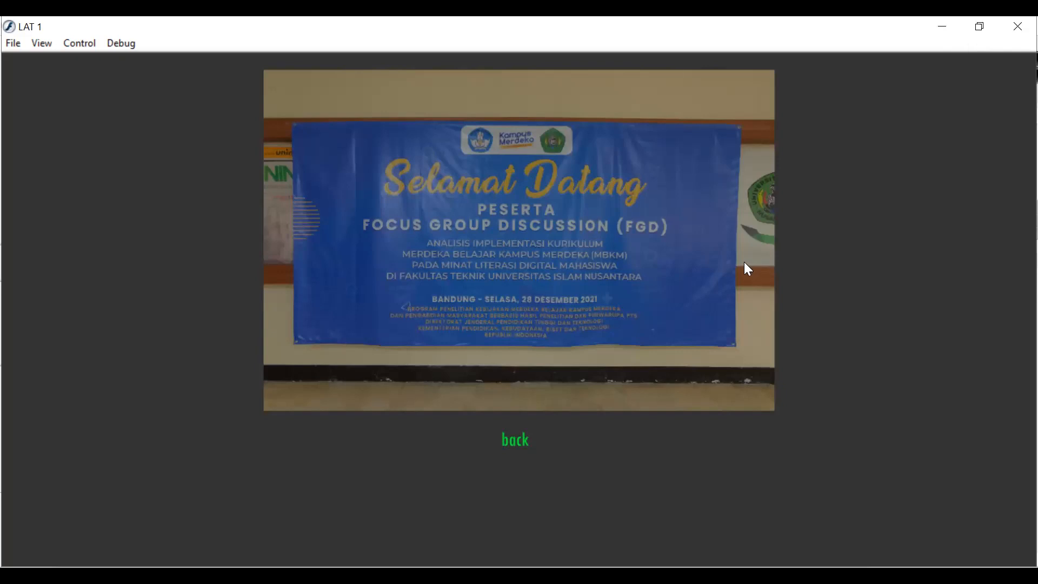
left_click(1005, 32)
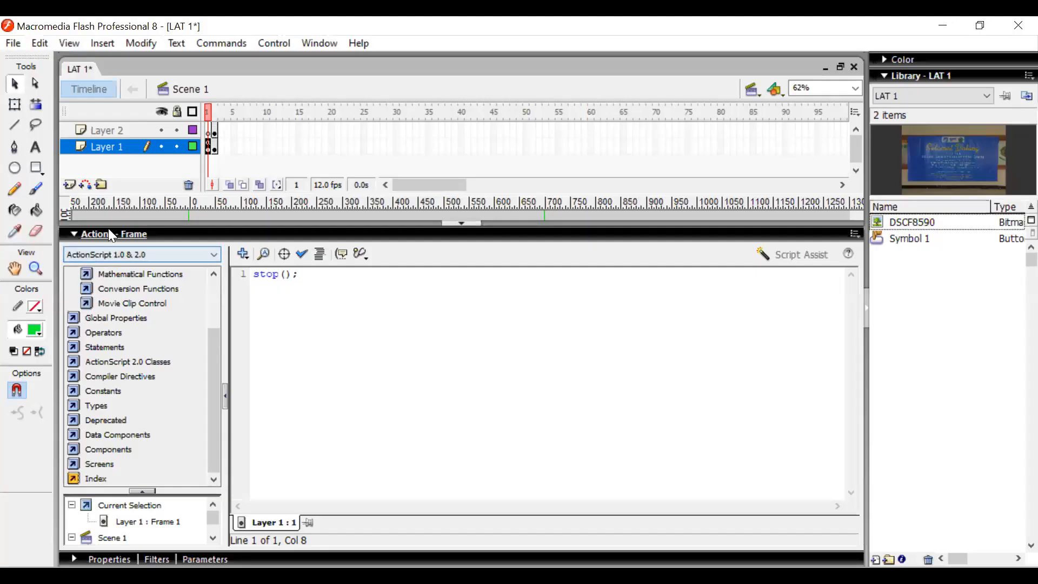
- Review the script attached to the ENTER GAMEHOUSE button in frame 1
left_click(109, 234)
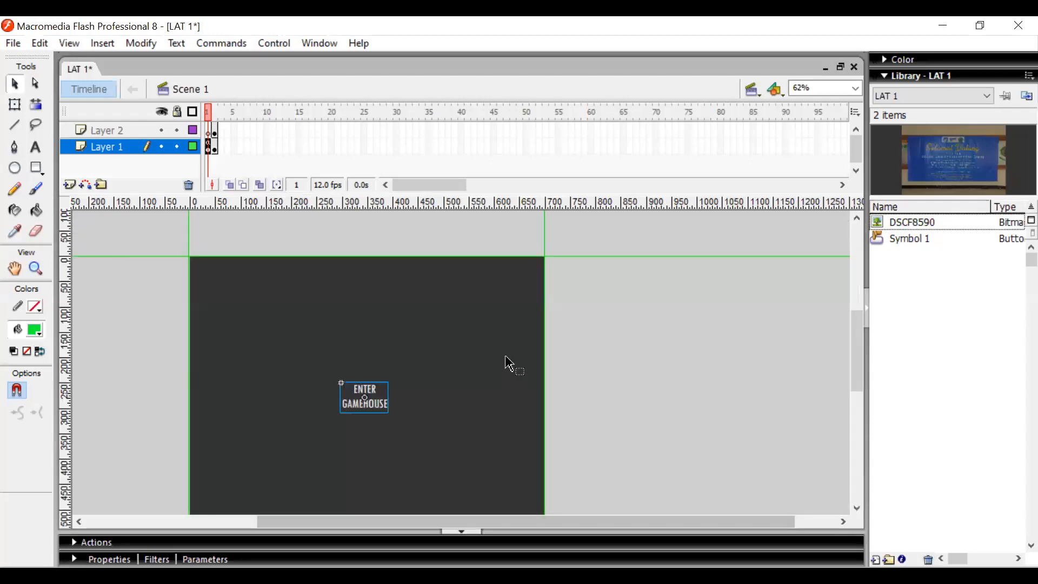
key("ctrl+equal")
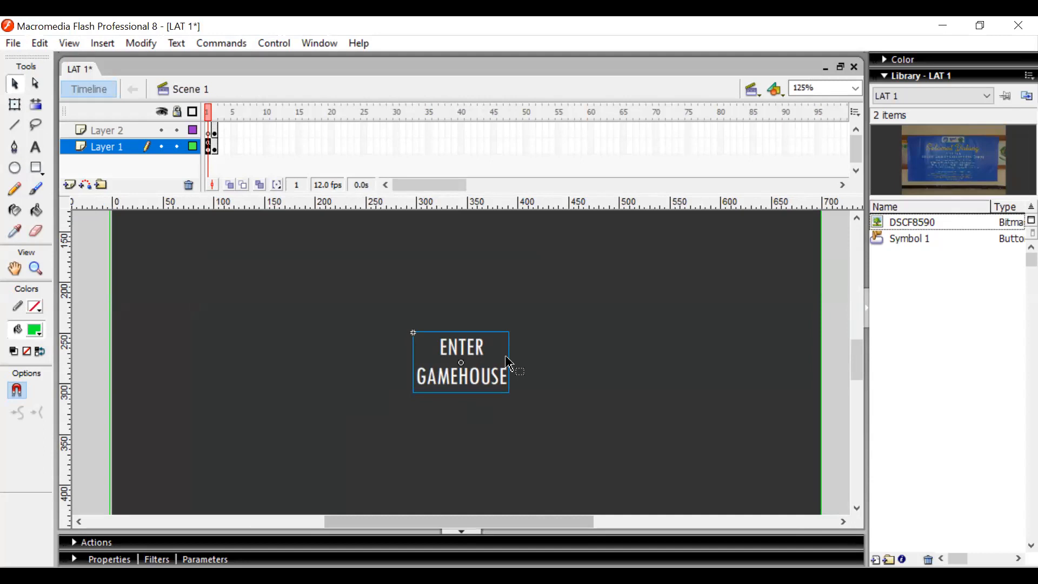
left_click(599, 308)
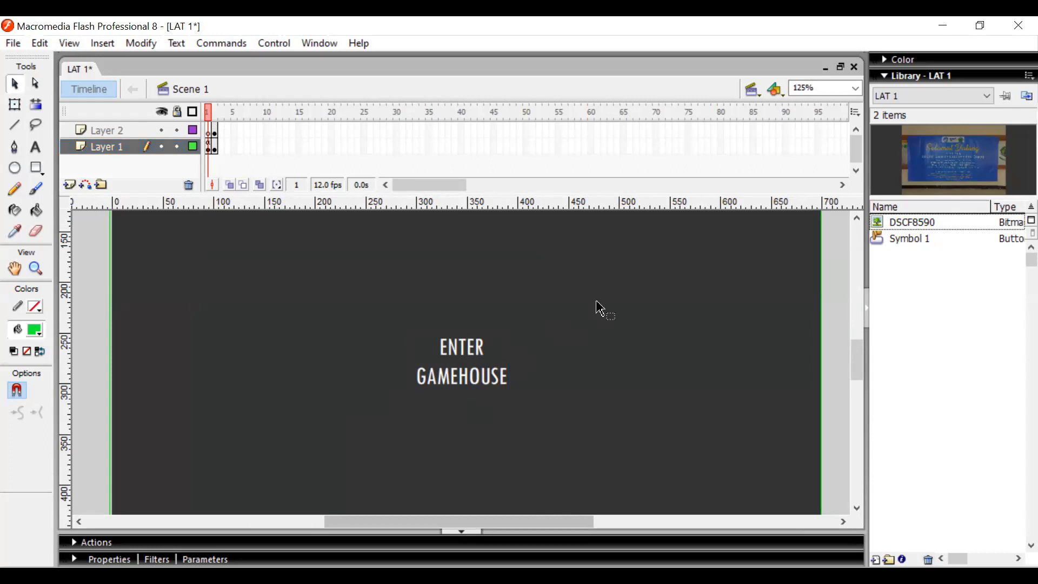
left_click(459, 349)
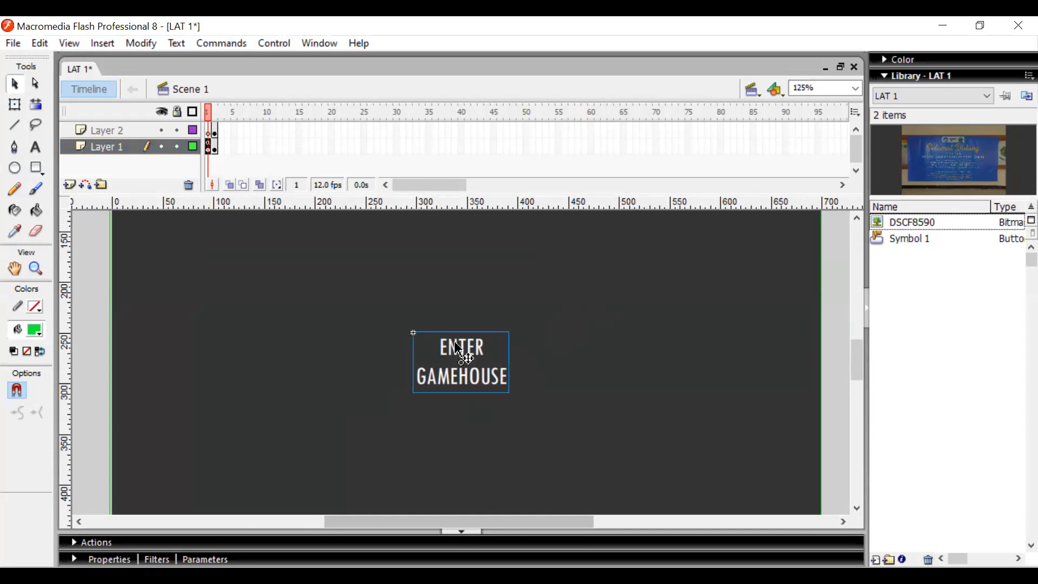
key("F9")
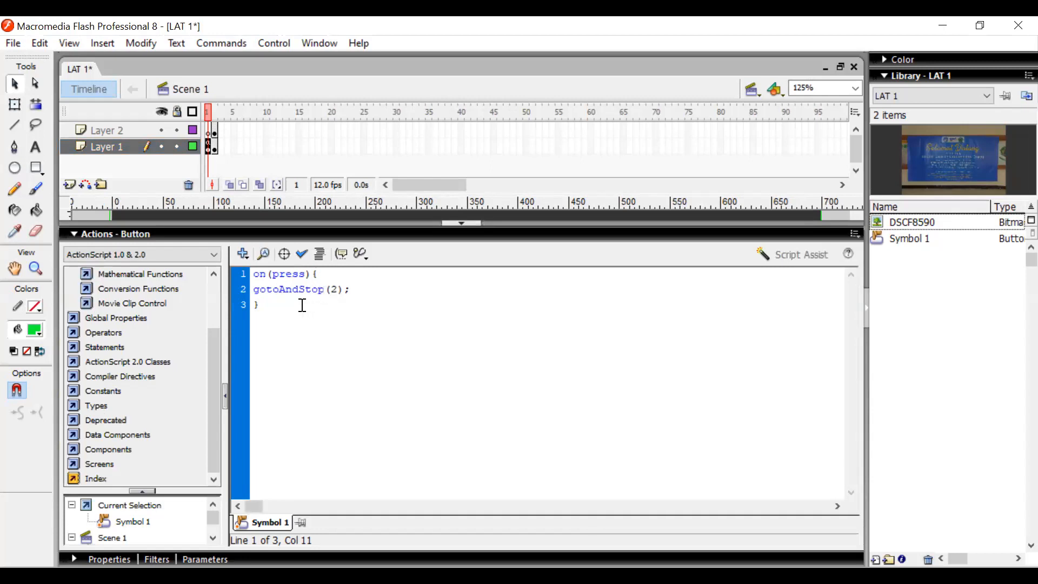
left_click(99, 234)
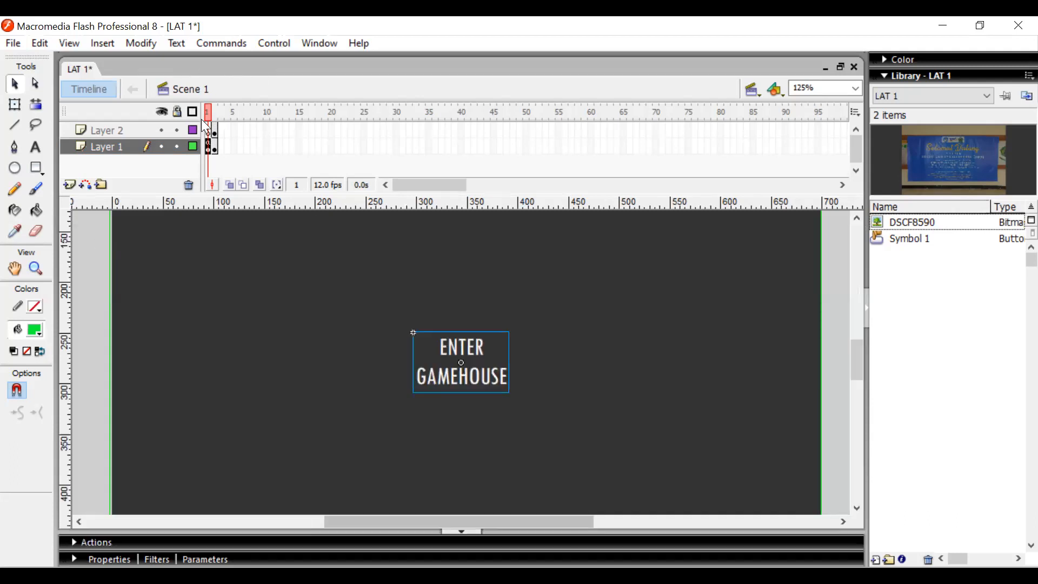
- Convert the back text below the picture in frame 2 into a button symbol named Symbol 2
left_click(215, 147)
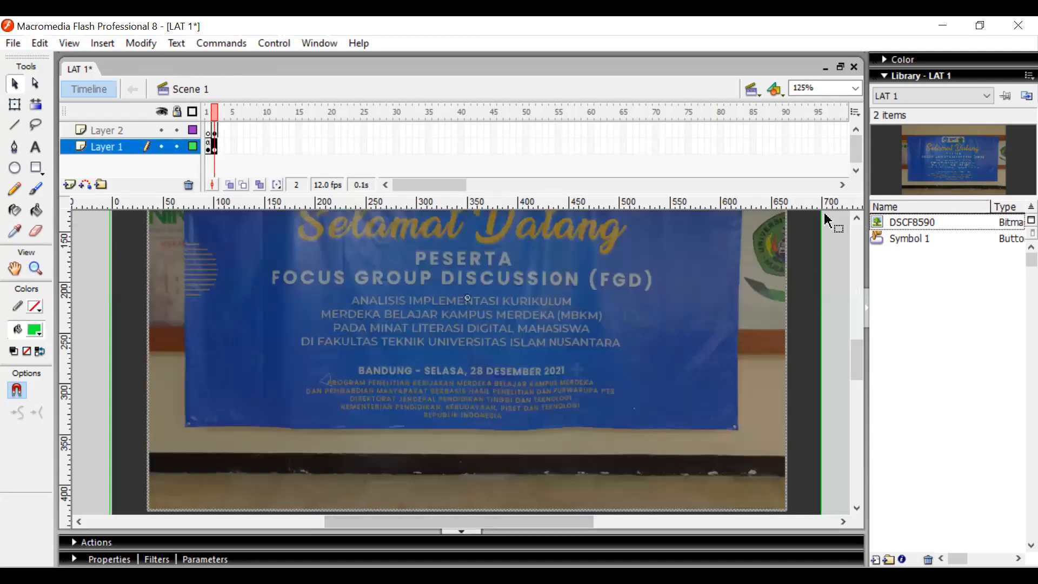
left_click_drag(856, 360, 856, 385)
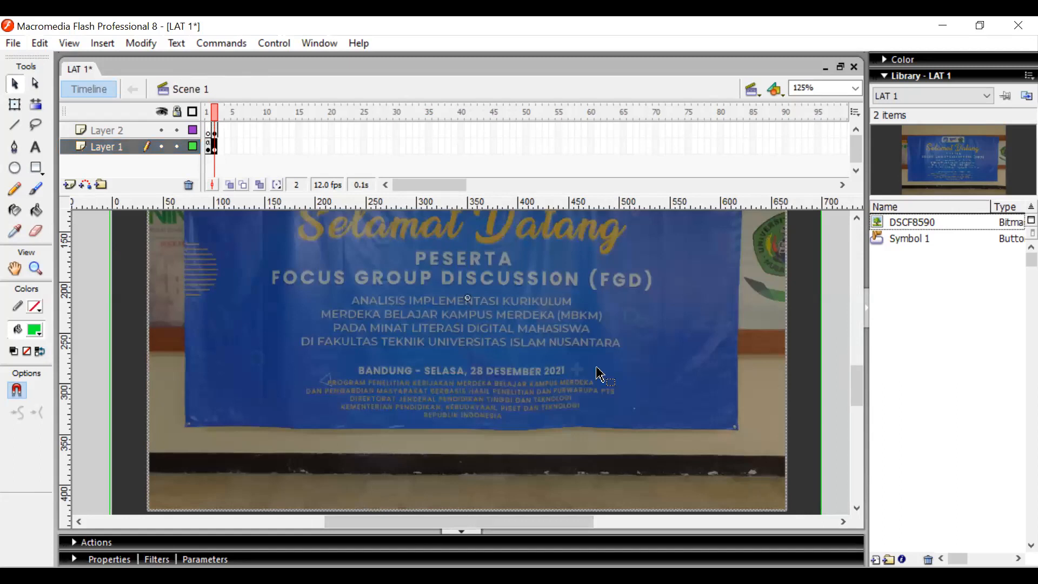
left_click(855, 479)
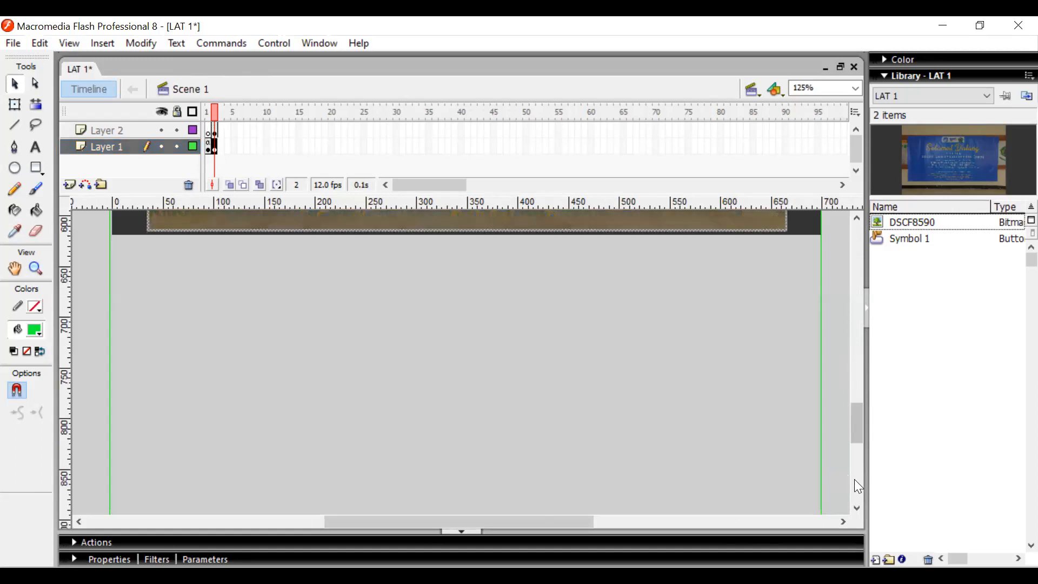
left_click(859, 219)
left_click(858, 219)
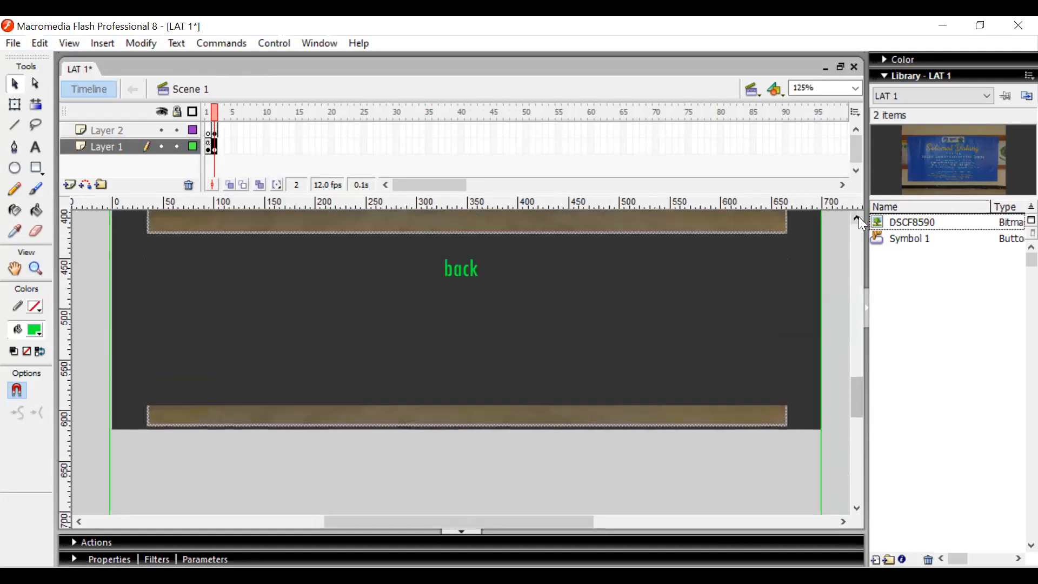
left_click(465, 272)
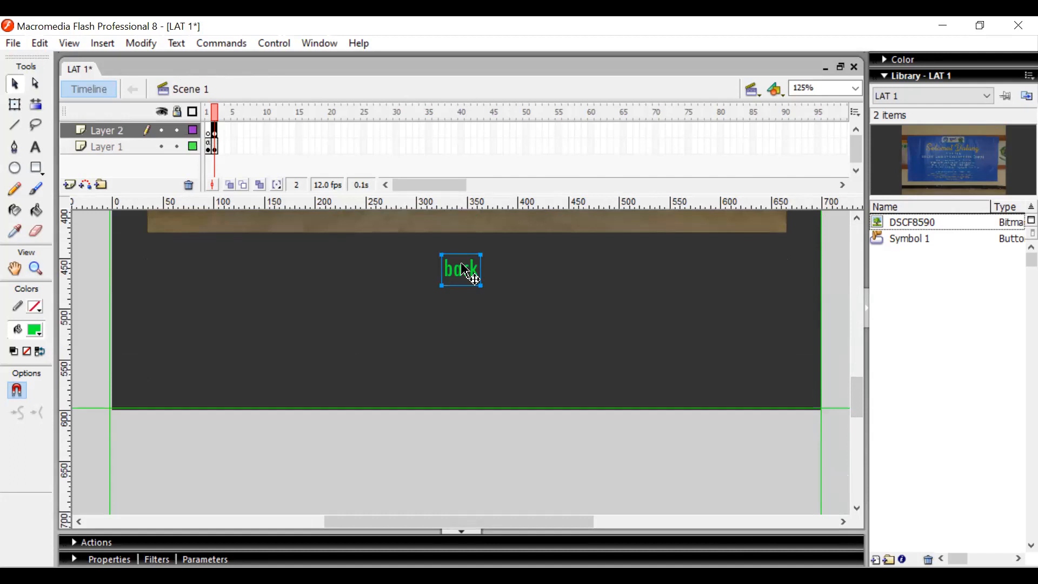
key("F8")
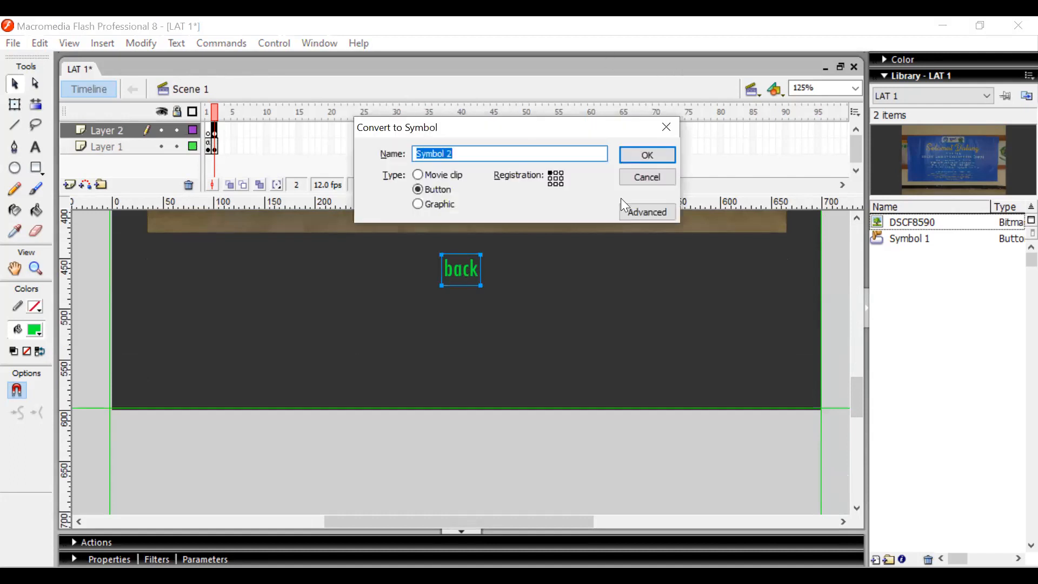
left_click(639, 154)
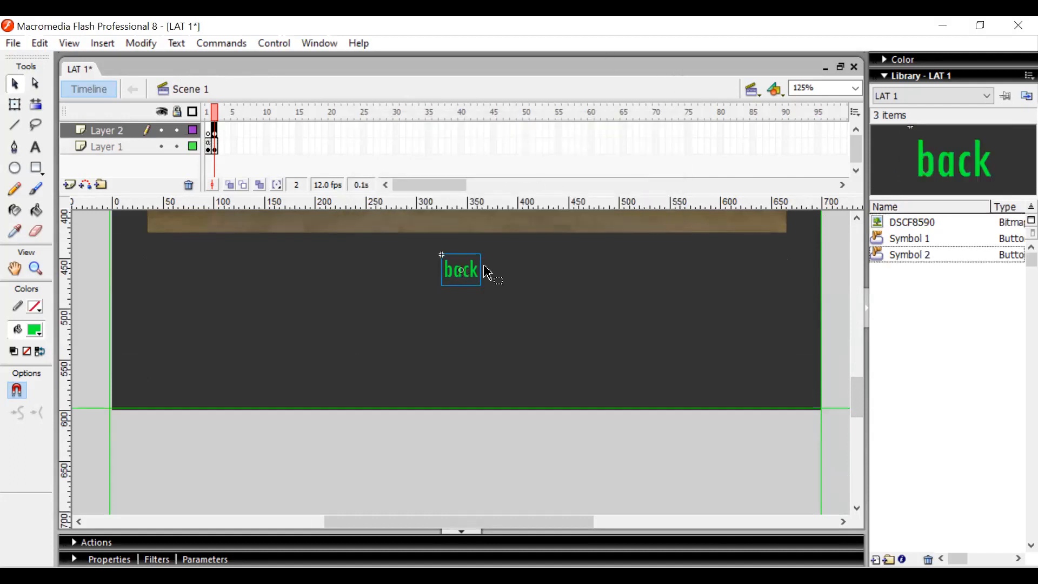
left_click(519, 302)
left_click(467, 281)
key("F9")
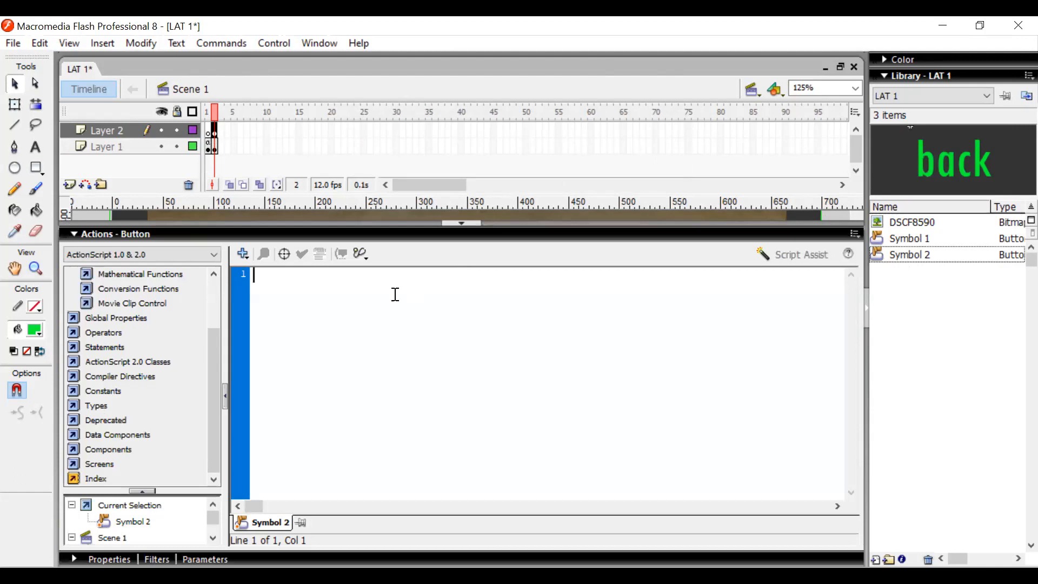
left_click(97, 234)
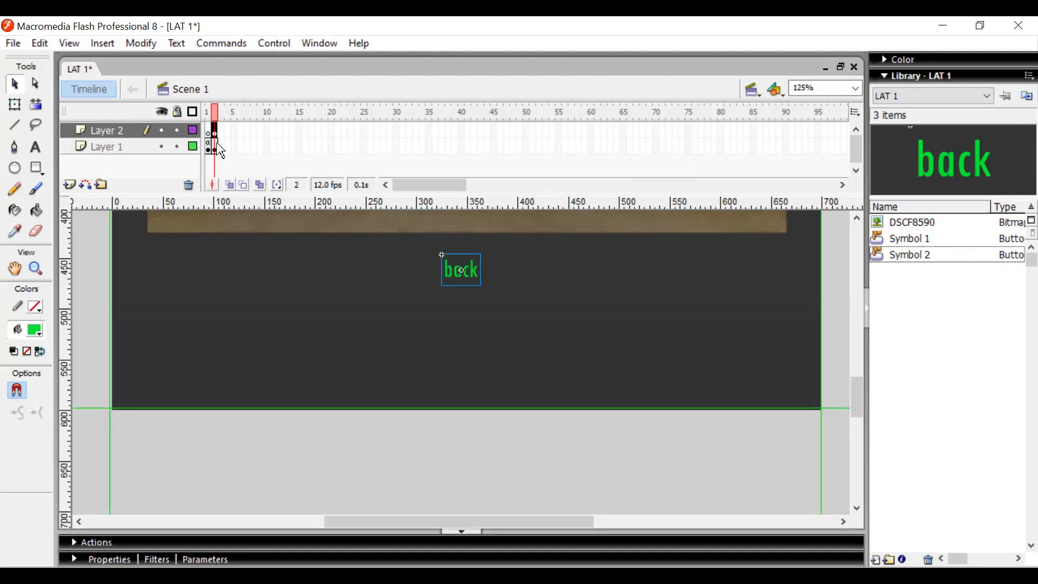
- Copy the whole on(press) script of the ENTER GAMEHOUSE button in frame 1 of Layer 1
left_click(213, 156)
left_click(209, 147)
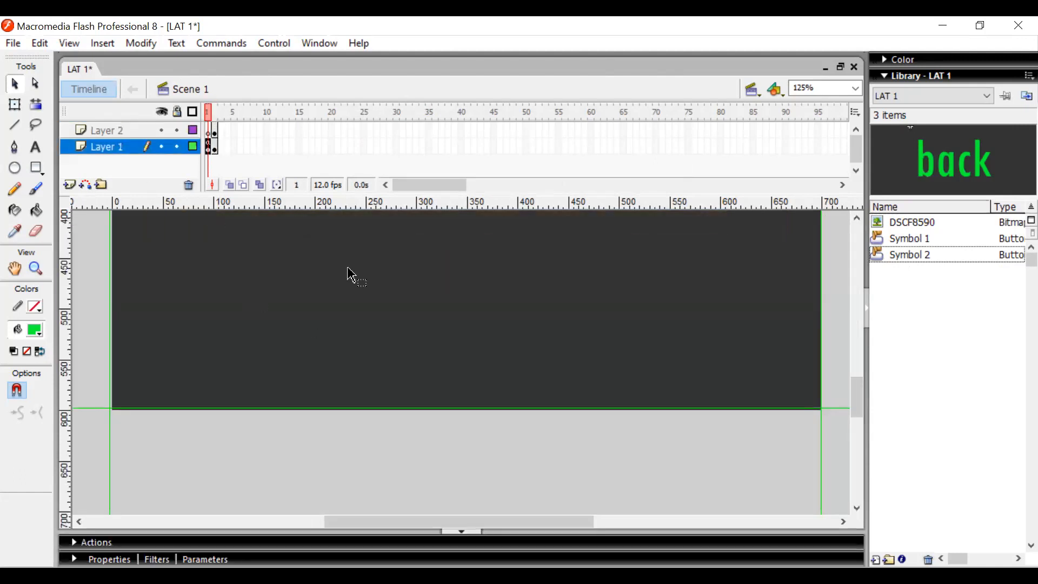
left_click(381, 280)
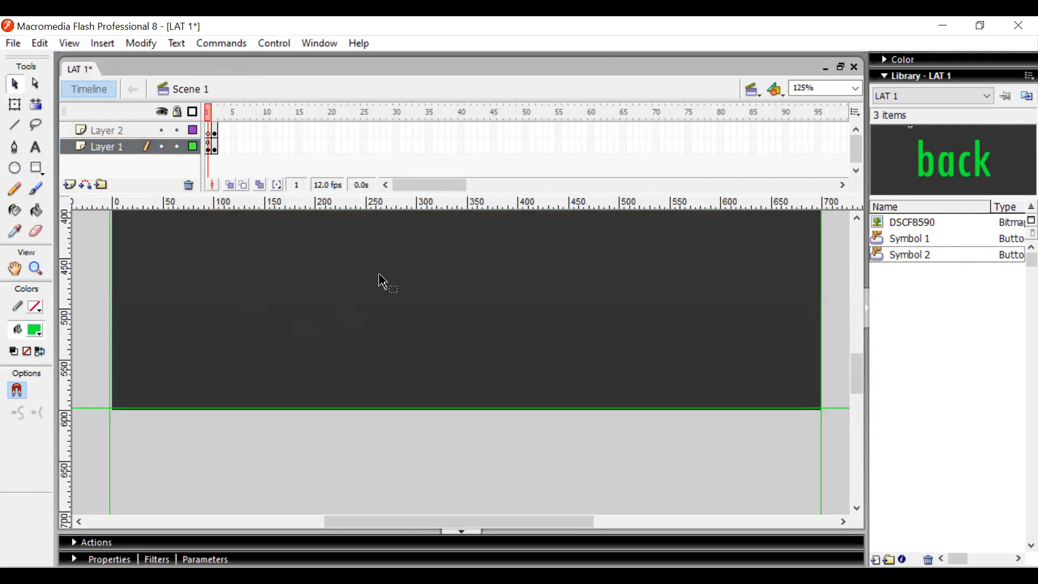
scroll(859, 331, "up", 8)
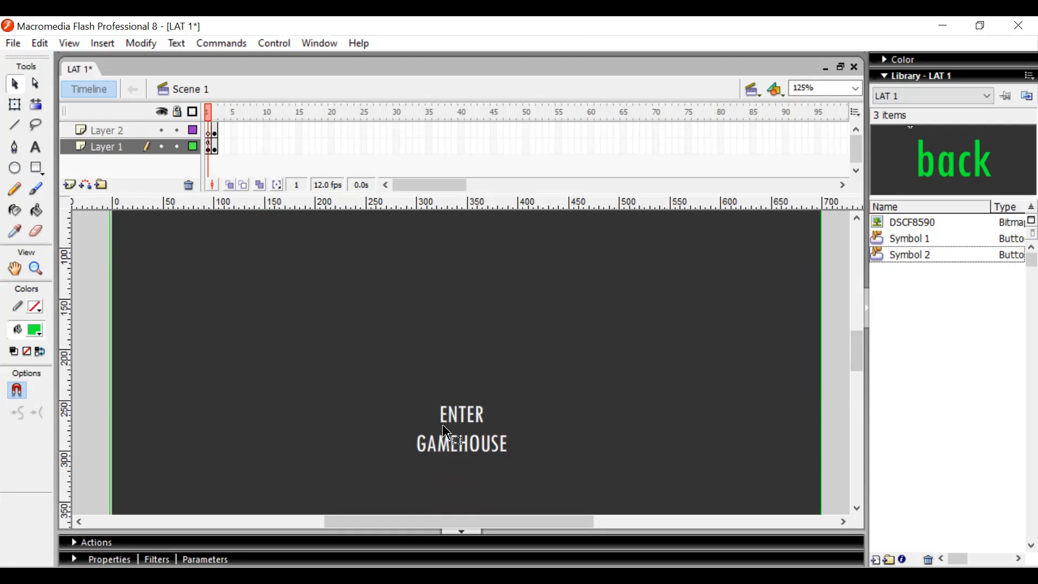
left_click(460, 420)
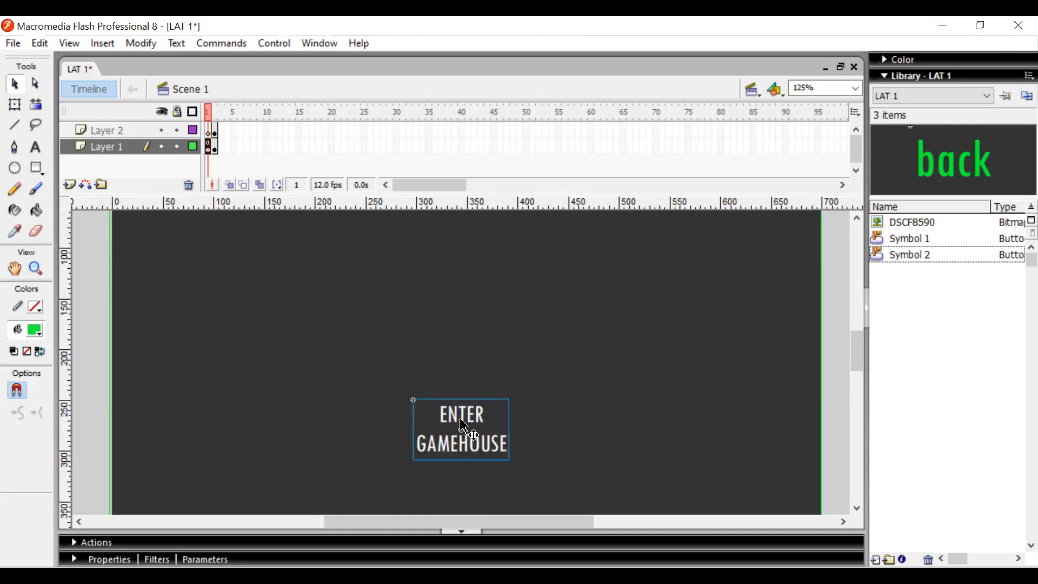
key("F9")
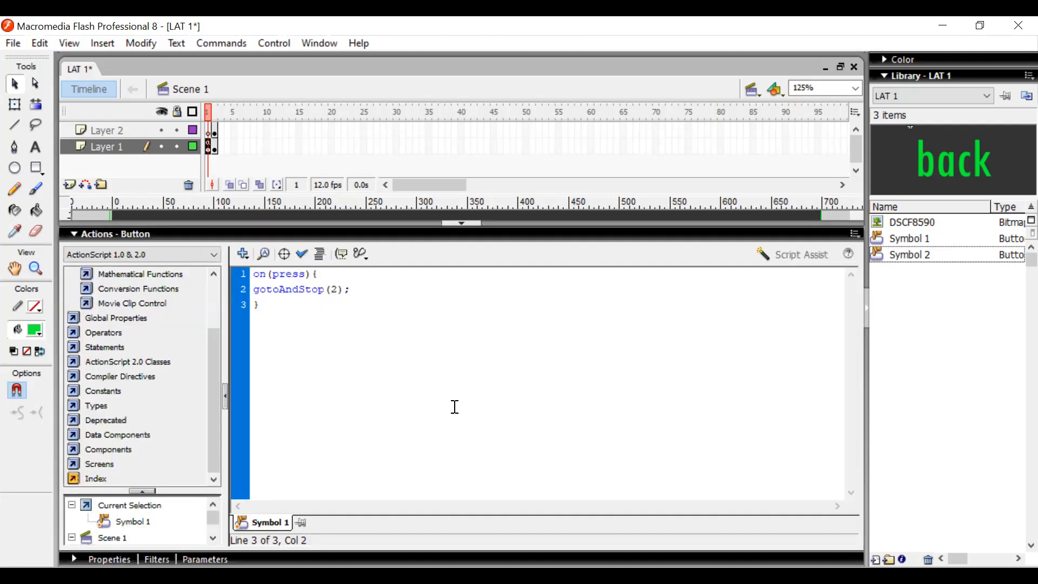
key("ctrl+a")
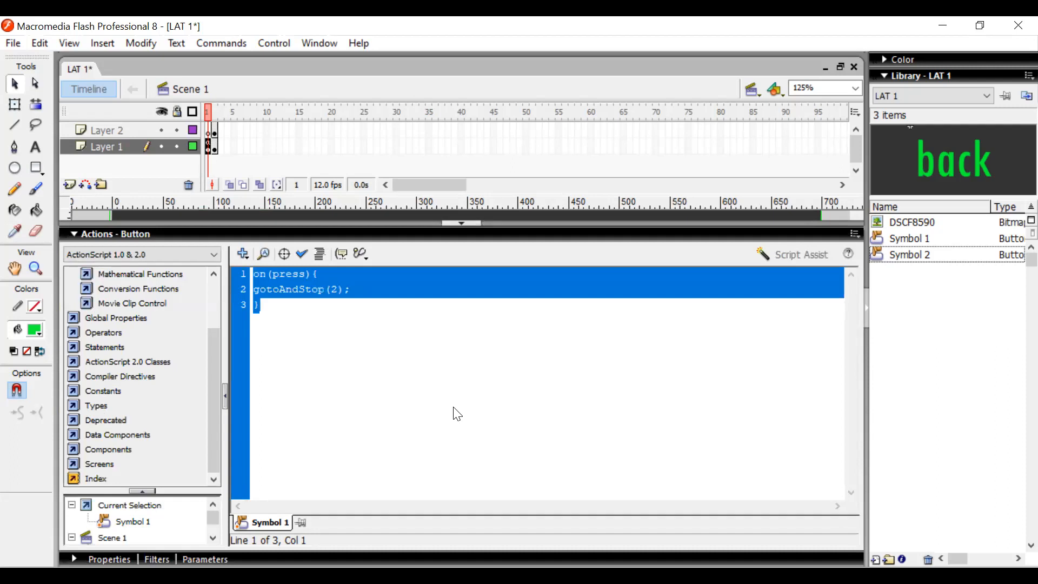
left_click(138, 234)
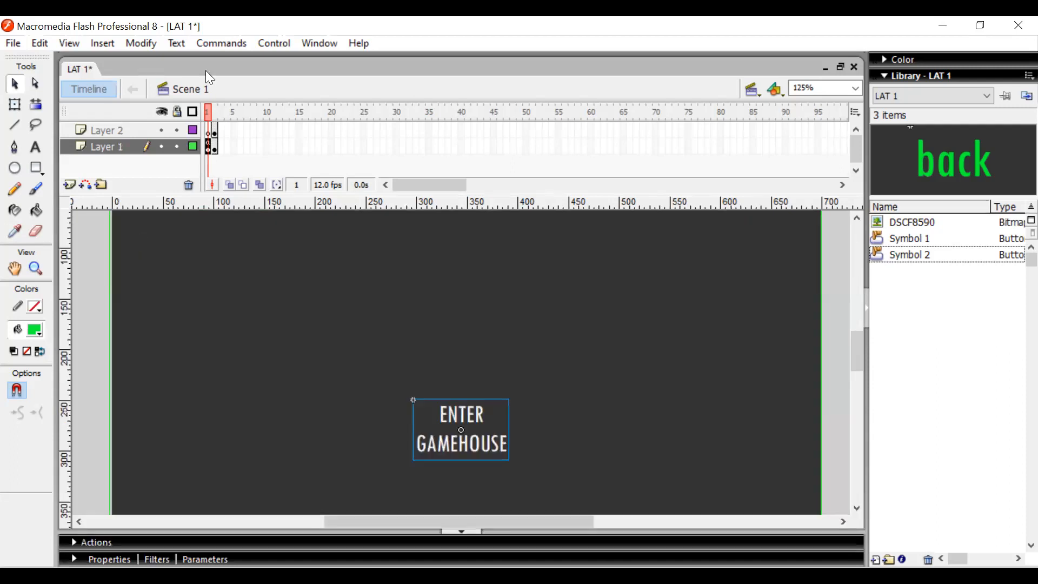
- Paste the on(press) handler with gotoAndStop(2); into the script of the back button in frame 2 of Layer 2
left_click(214, 131)
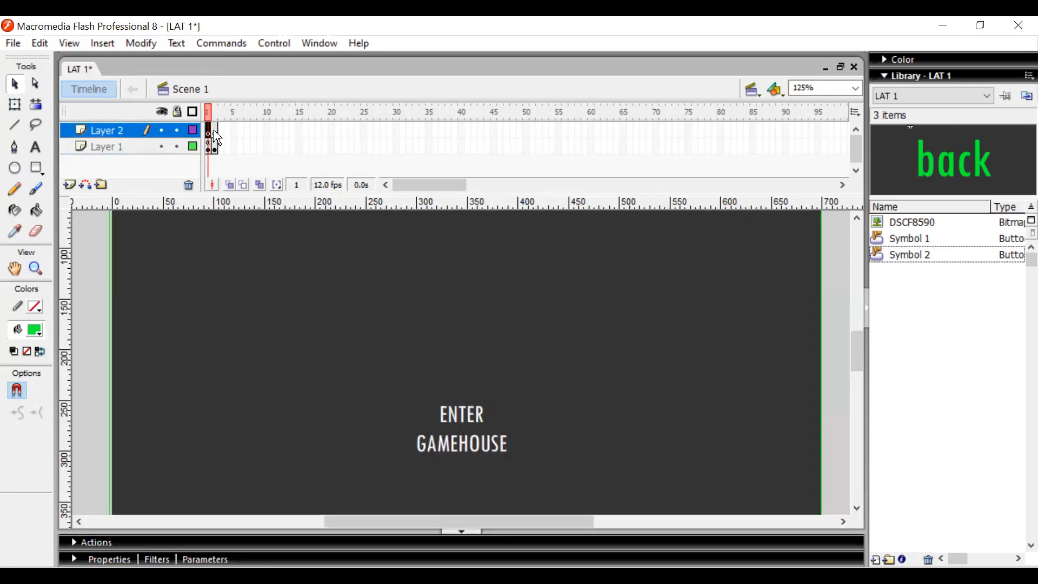
left_click(215, 132)
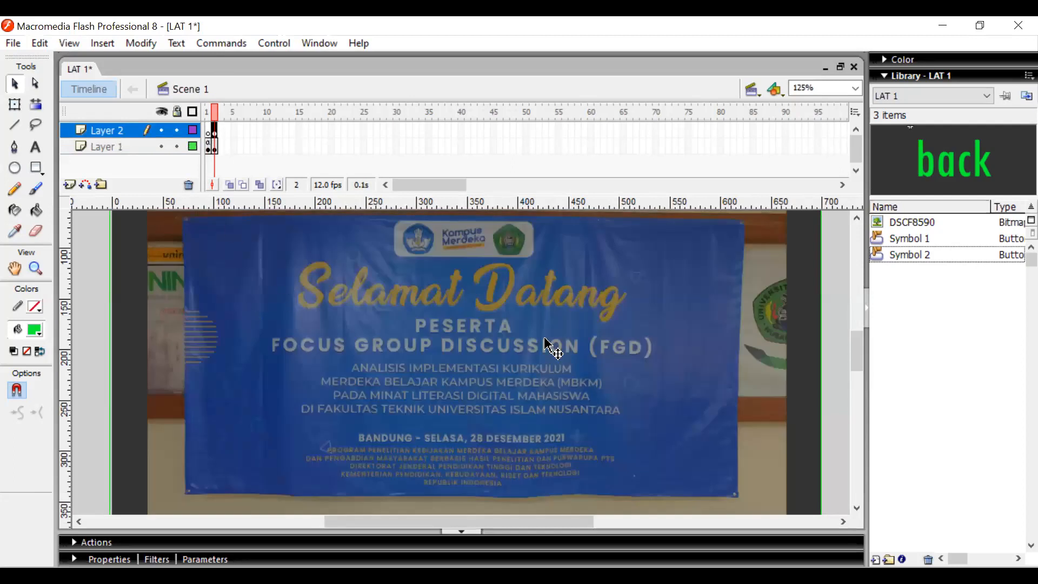
left_click_drag(854, 357, 852, 384)
left_click(674, 482)
left_click(468, 415)
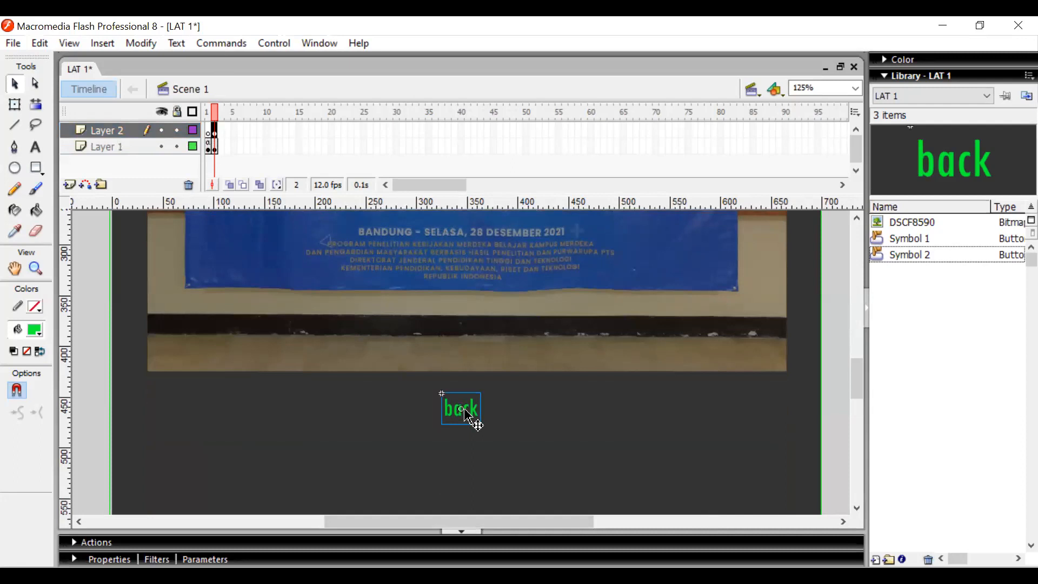
key("F9")
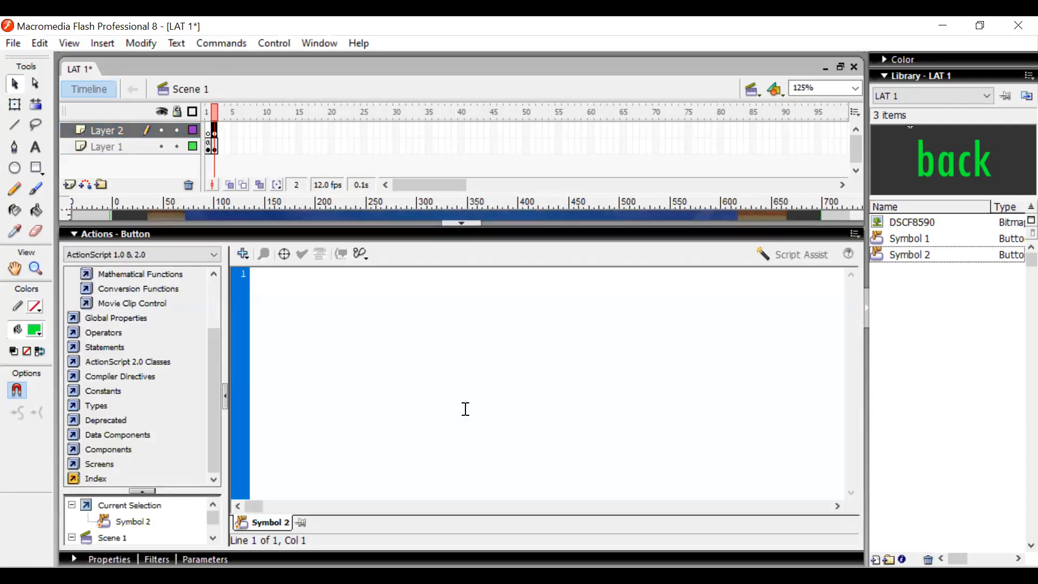
type("on (press) { gotoAndStop (2); }")
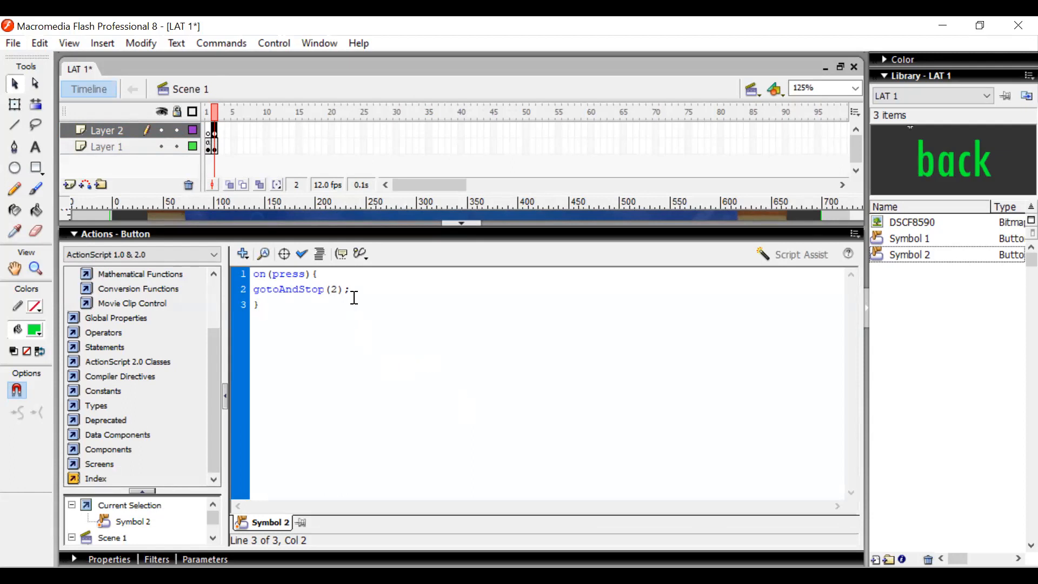
- Change the back button's script to gotoAndStop(1); and collapse the script editor
left_click(338, 290)
key("BackSpace")
type("1")
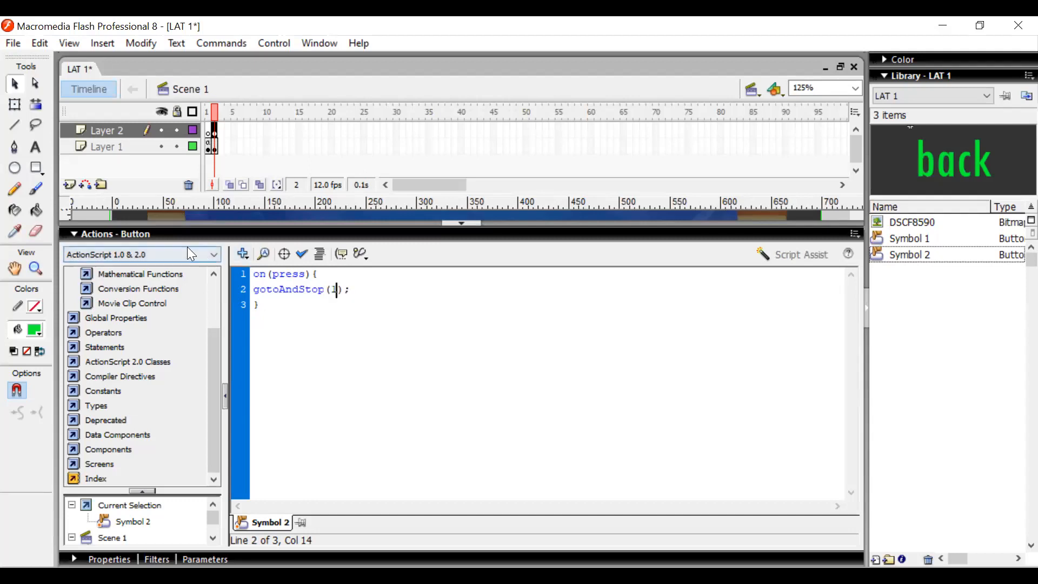
left_click(127, 238)
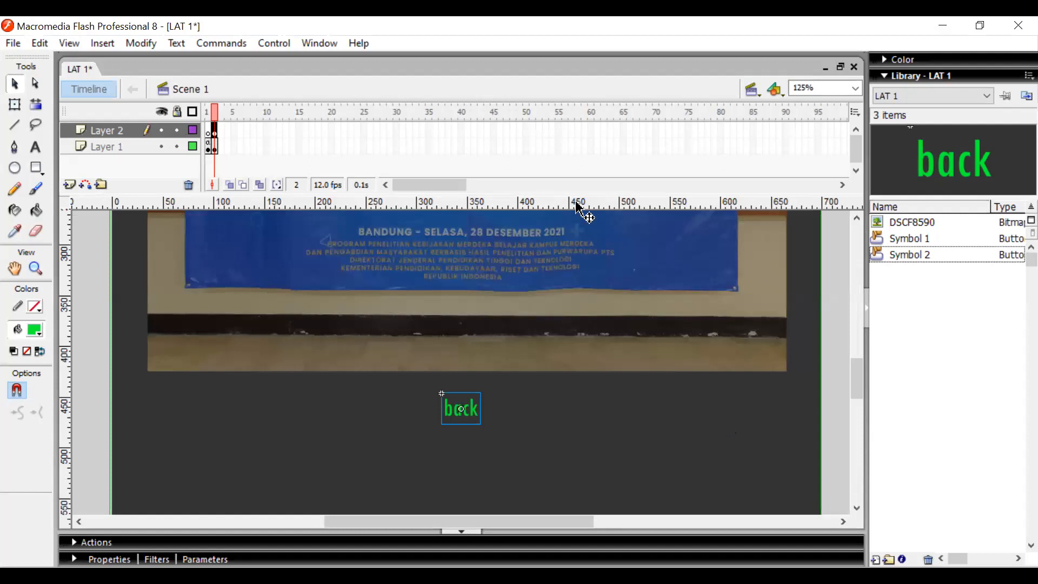
- Test the movie by using the ENTER GAMEHOUSE and back buttons, and minimize the preview
key("ctrl+Return")
left_click(292, 271)
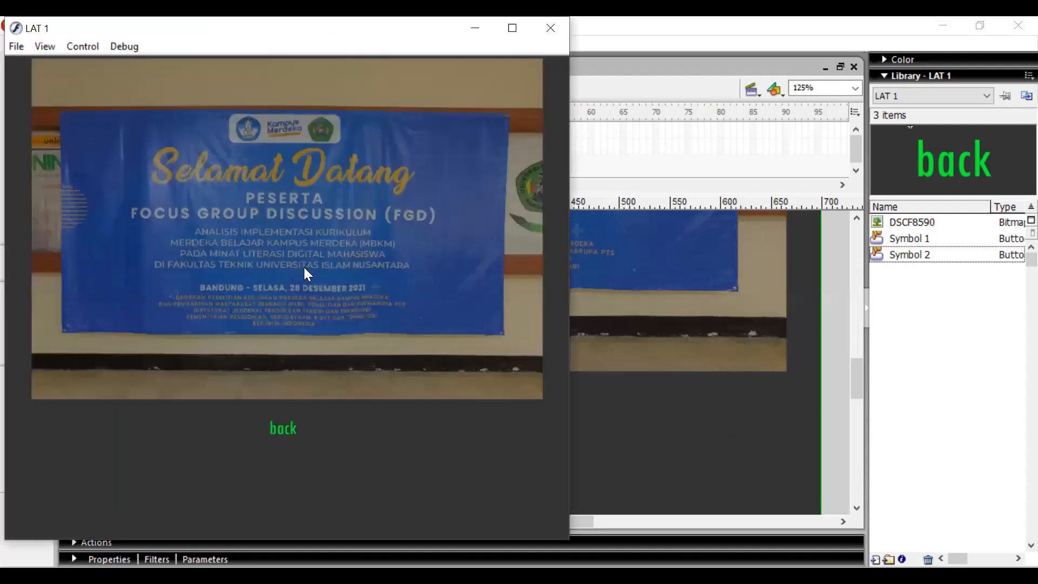
left_click(293, 428)
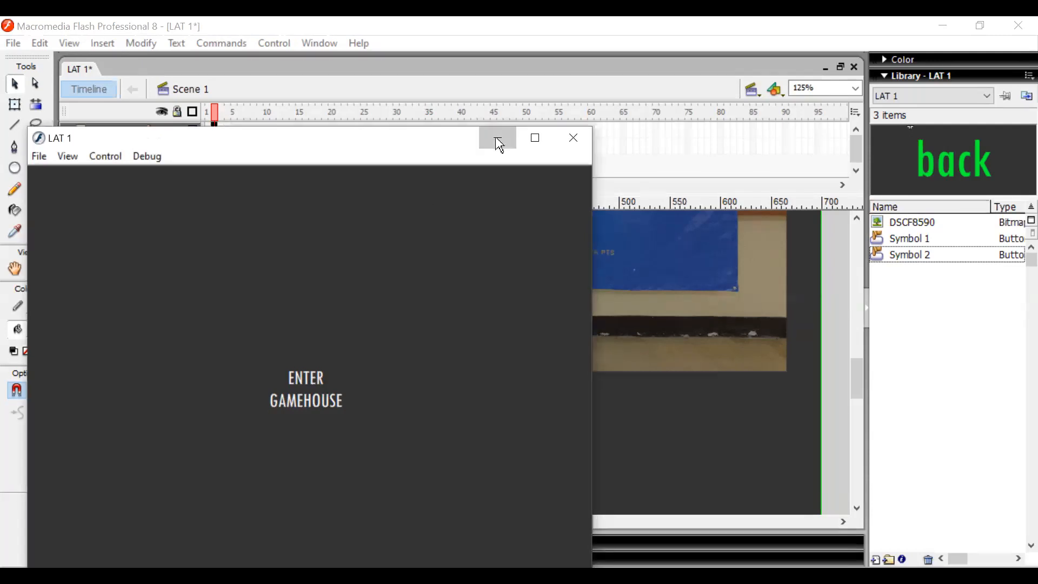
left_click(497, 124)
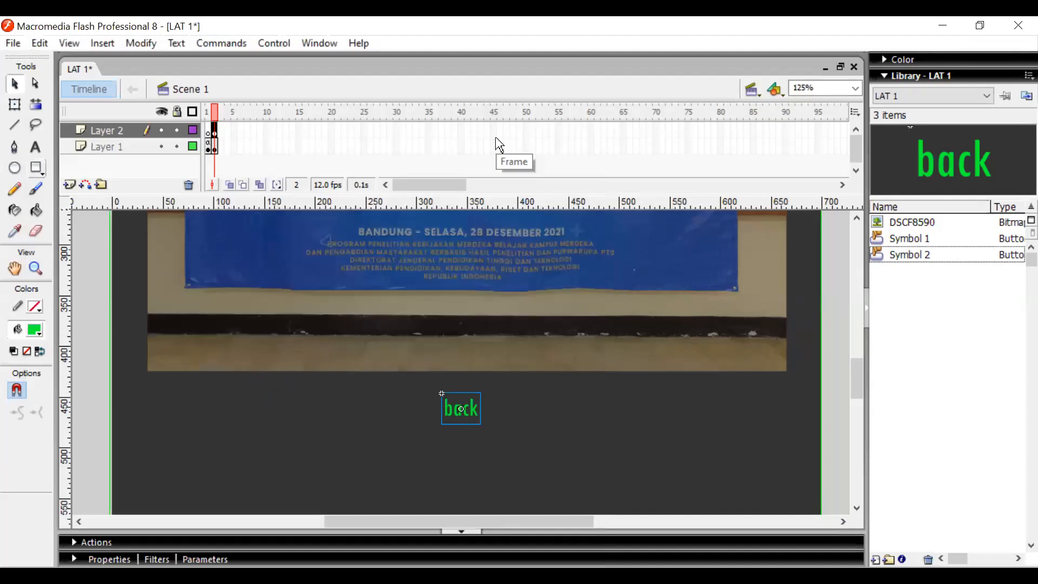